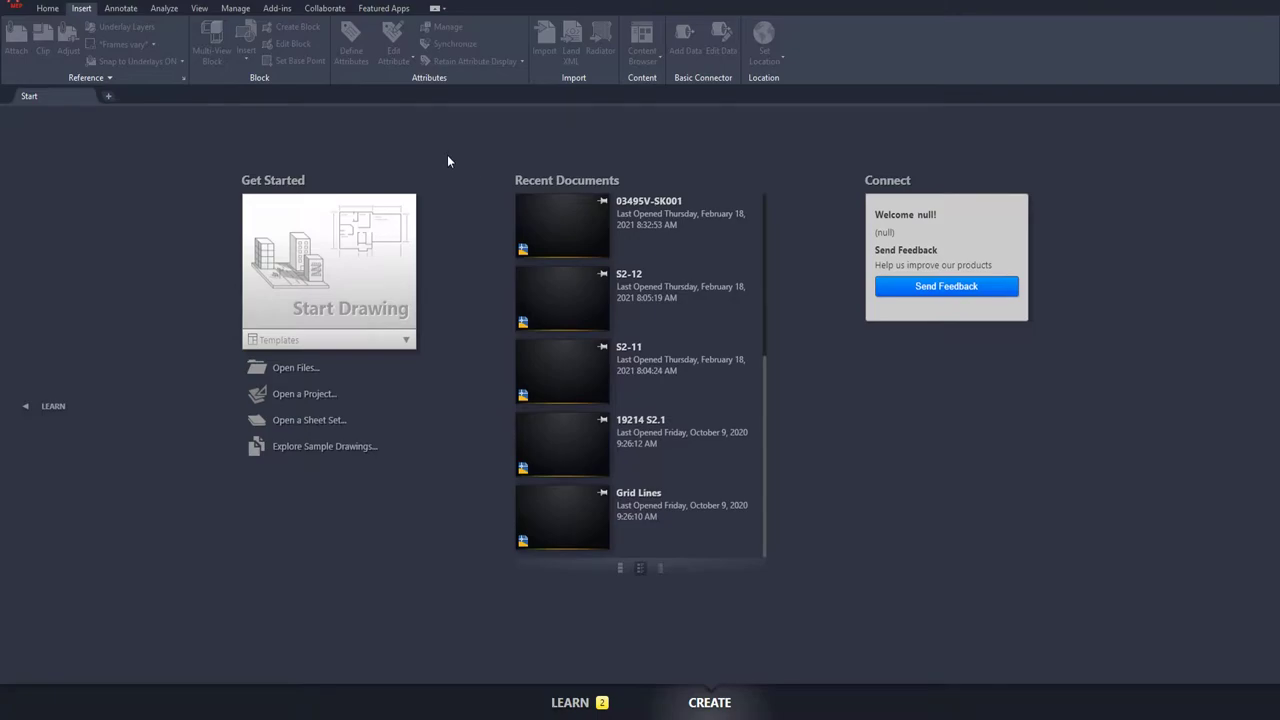
- Start a new drawing and import page 1 of Anchor Points - Several Areas.pdf with the default import options
{"action": "left_click", "coordinate": [321, 287]}
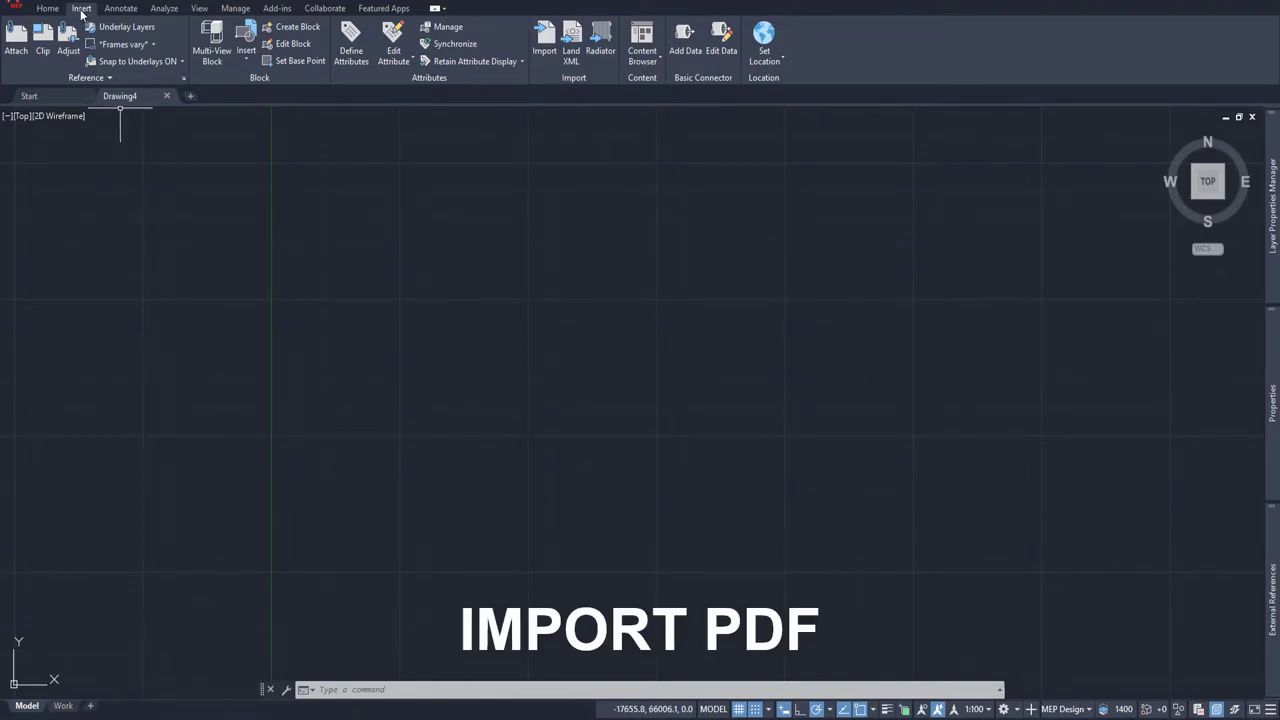
{"action": "left_click", "coordinate": [540, 39]}
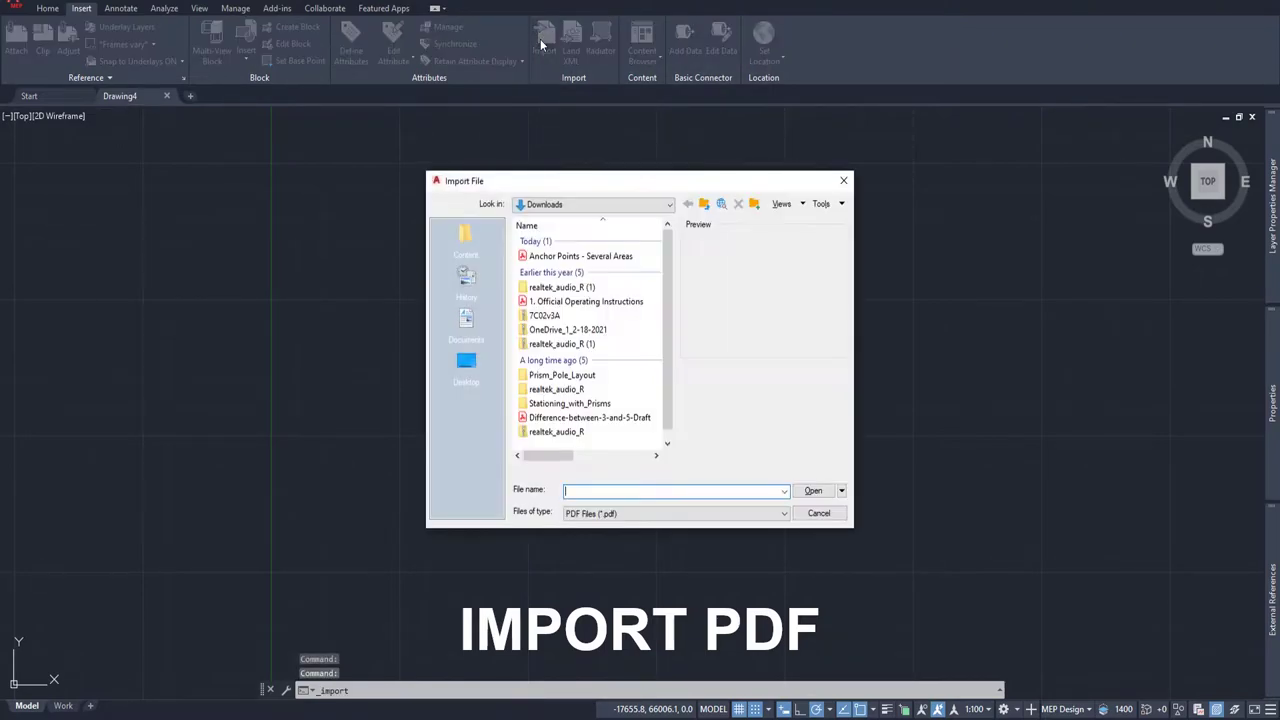
{"action": "left_click", "coordinate": [566, 258]}
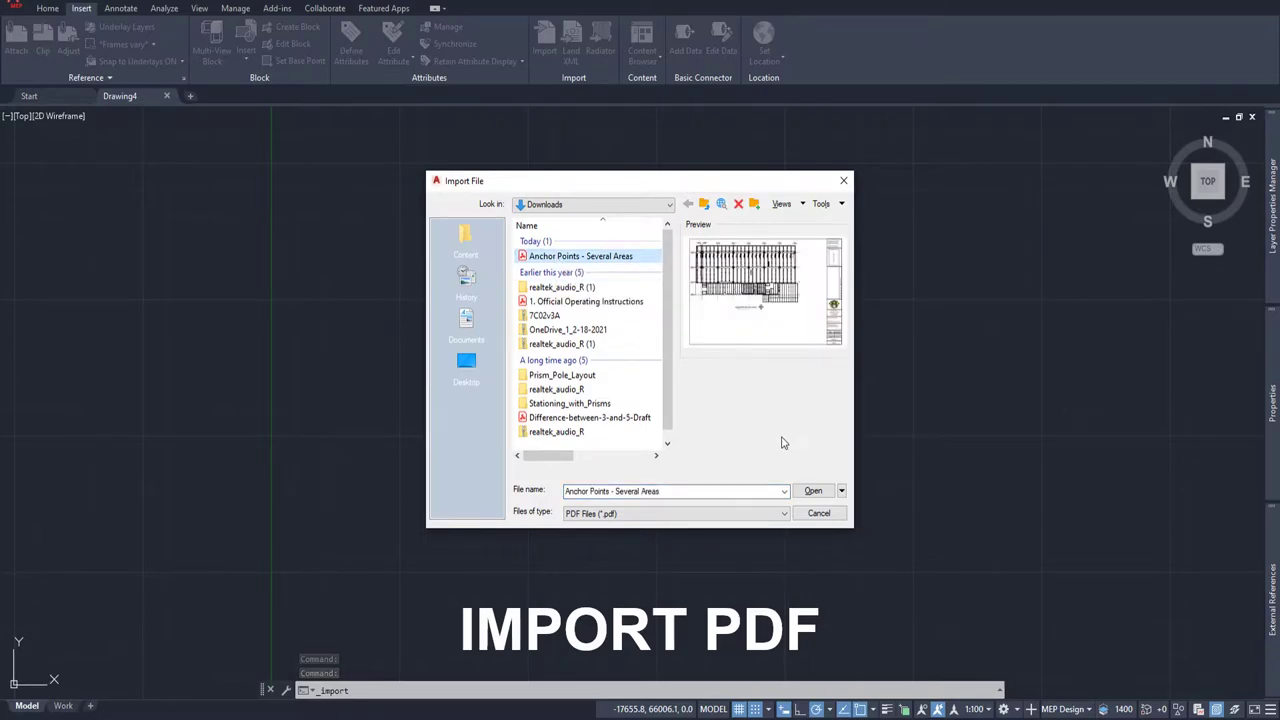
{"action": "left_click", "coordinate": [813, 490]}
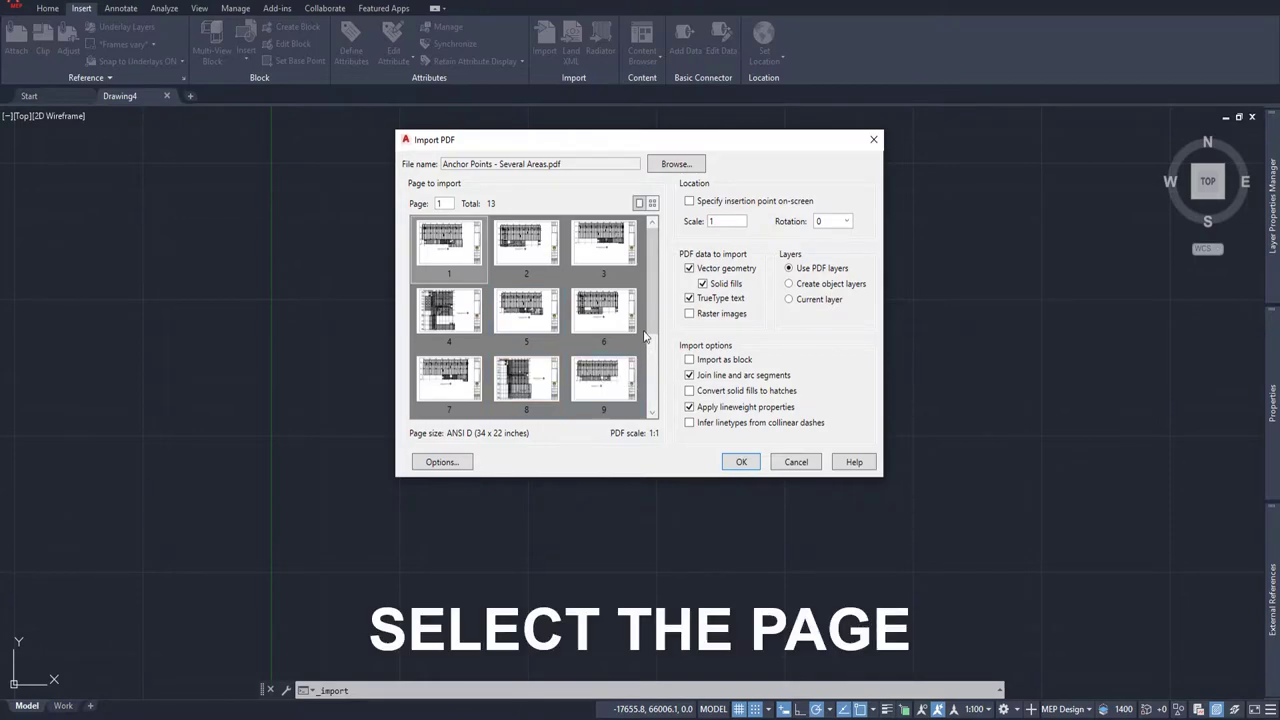
{"action": "left_click", "coordinate": [455, 250]}
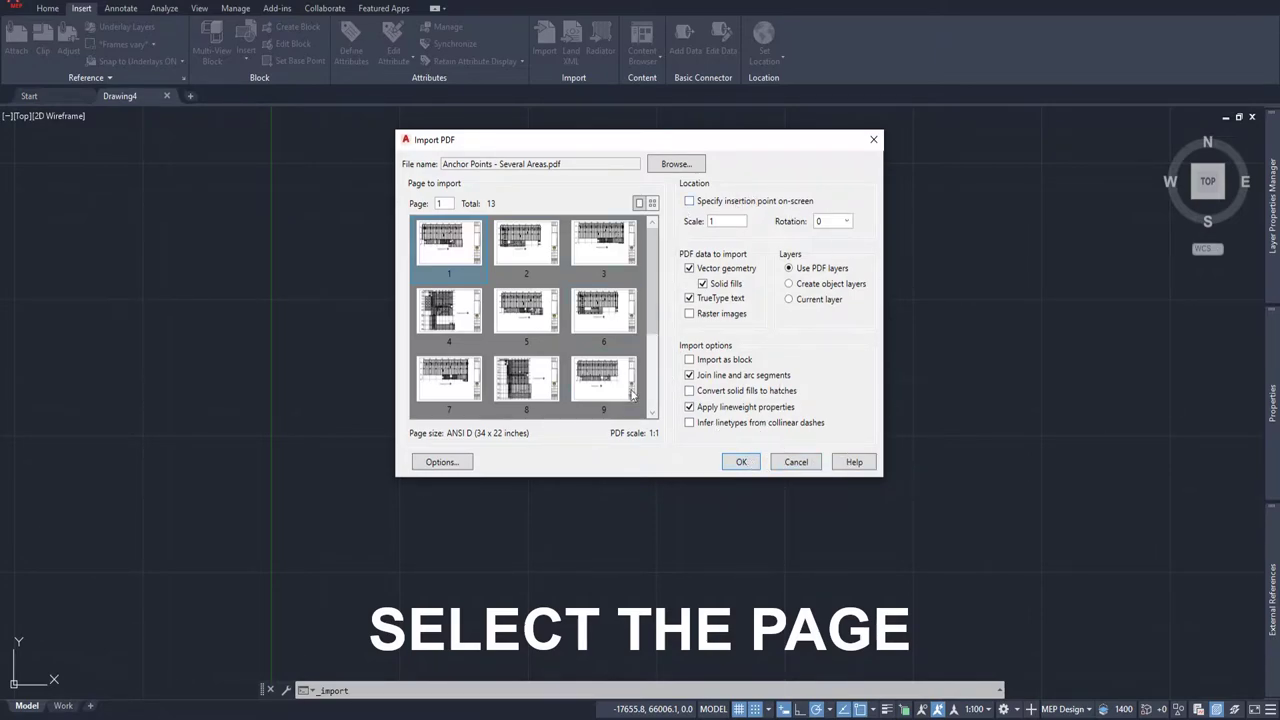
{"action": "left_click", "coordinate": [741, 461]}
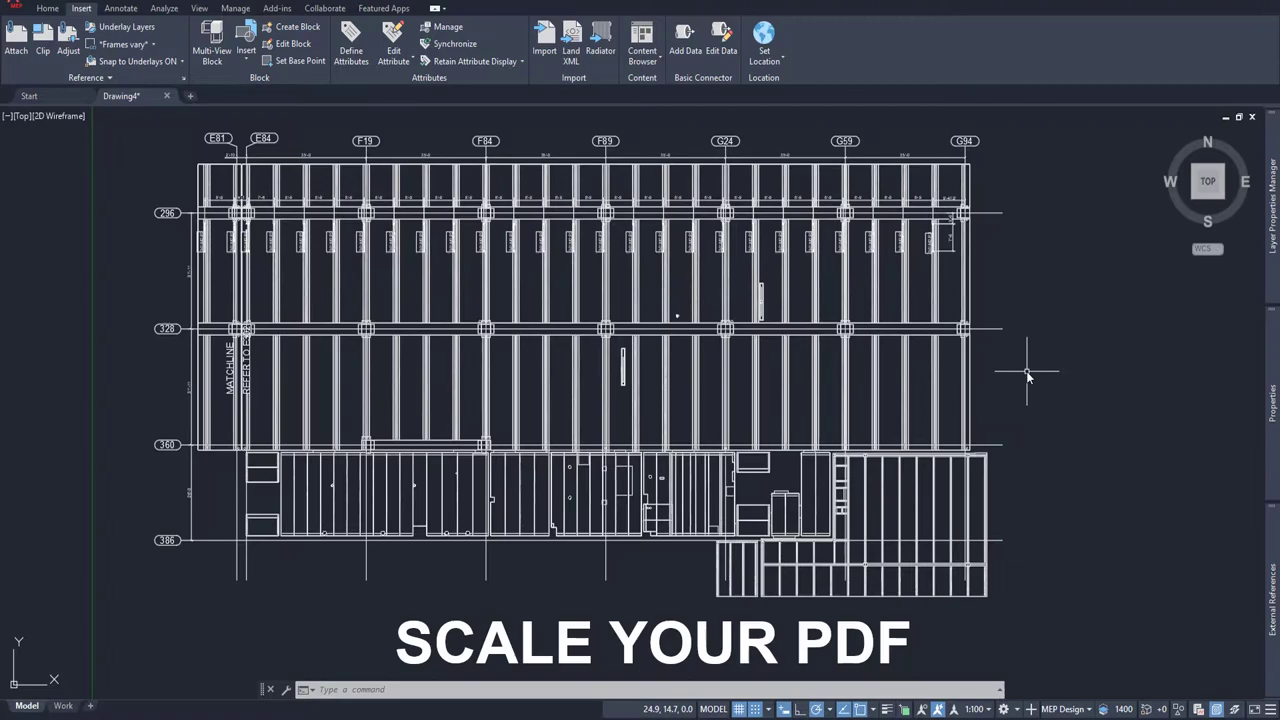
- Set the drawing units to inches without rescaling any existing objects
{"action": "left_click", "coordinate": [367, 690]}
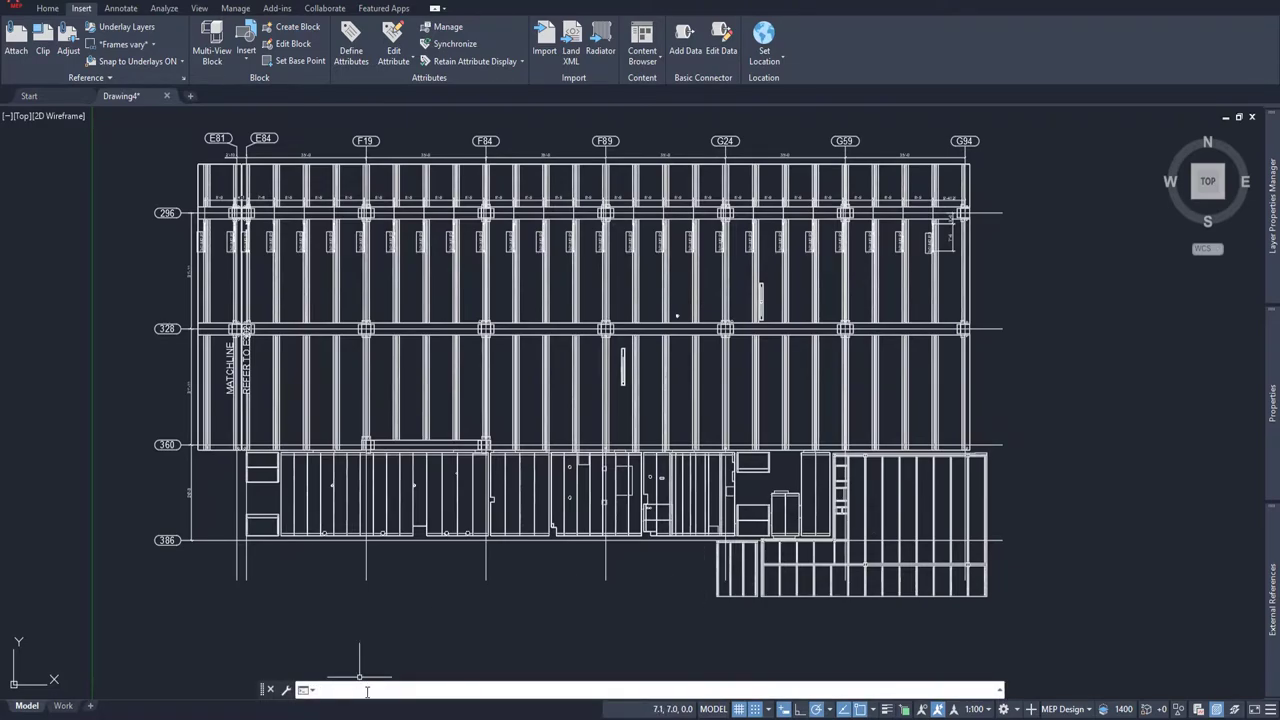
{"action": "type", "text": "units"}
{"action": "key", "text": "Return"}
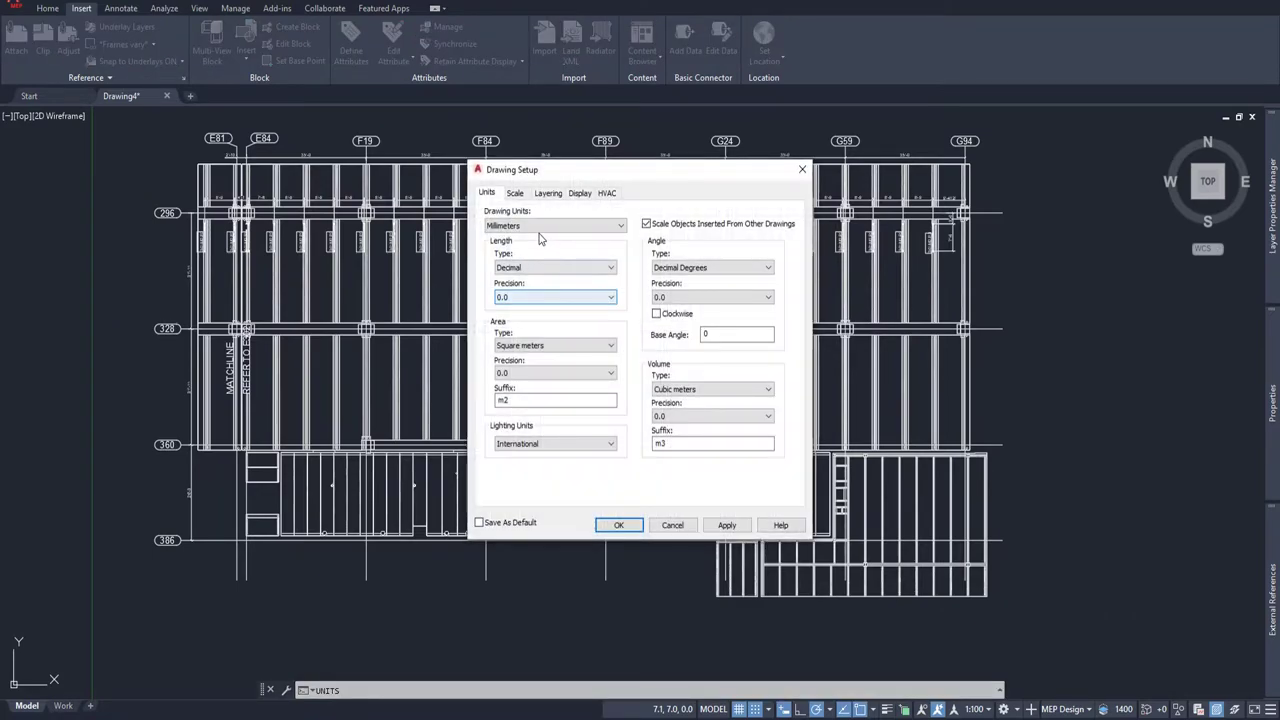
{"action": "left_click", "coordinate": [541, 226]}
{"action": "left_click", "coordinate": [532, 239]}
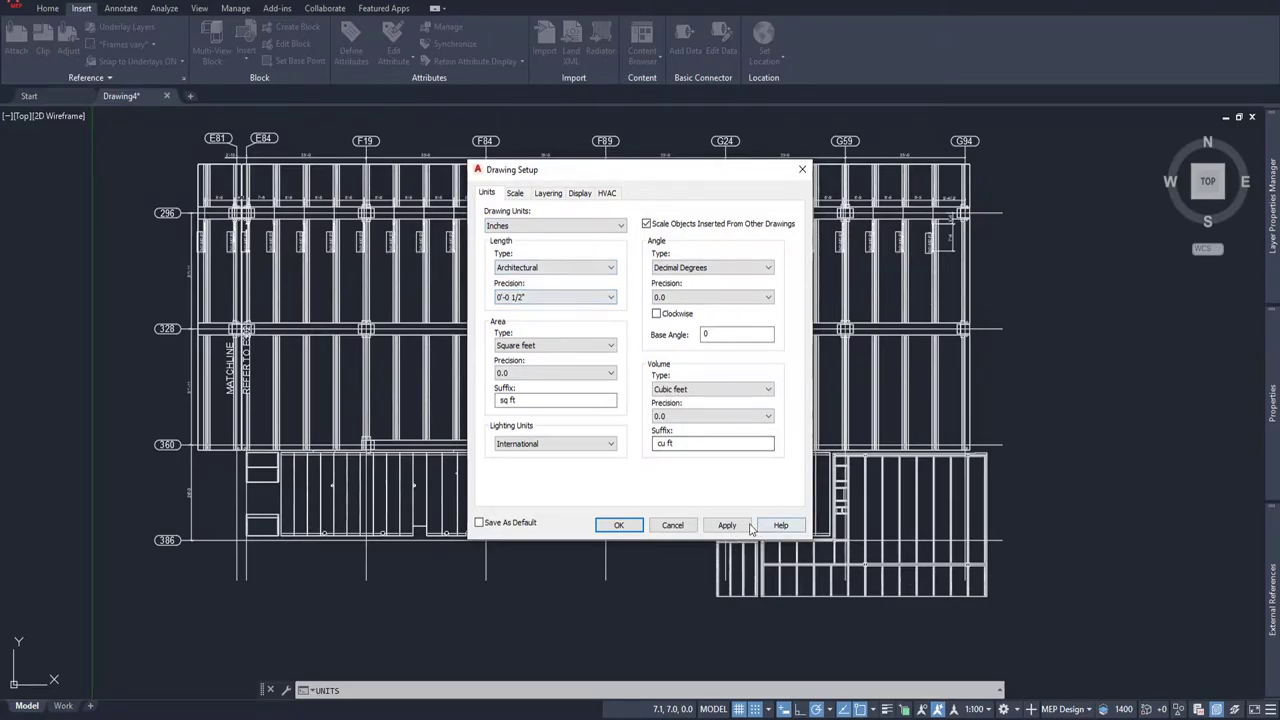
{"action": "left_click", "coordinate": [730, 525]}
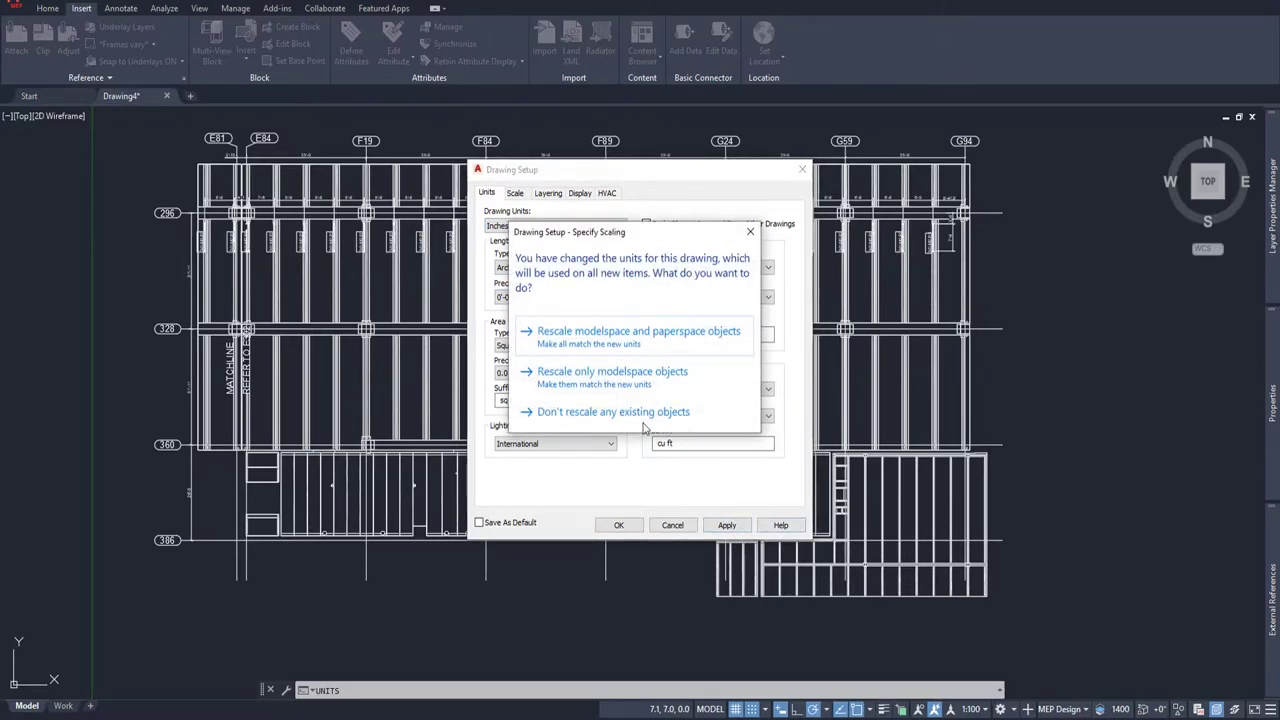
{"action": "left_click", "coordinate": [582, 419]}
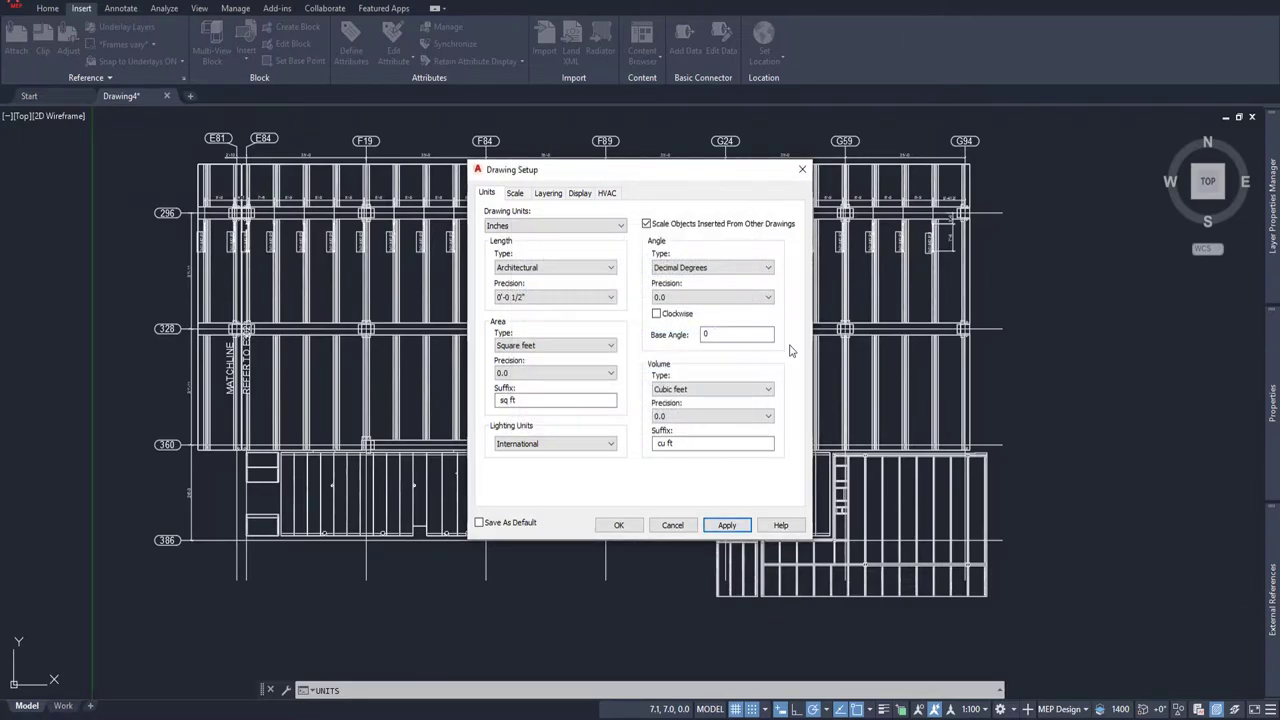
{"action": "left_click", "coordinate": [631, 527]}
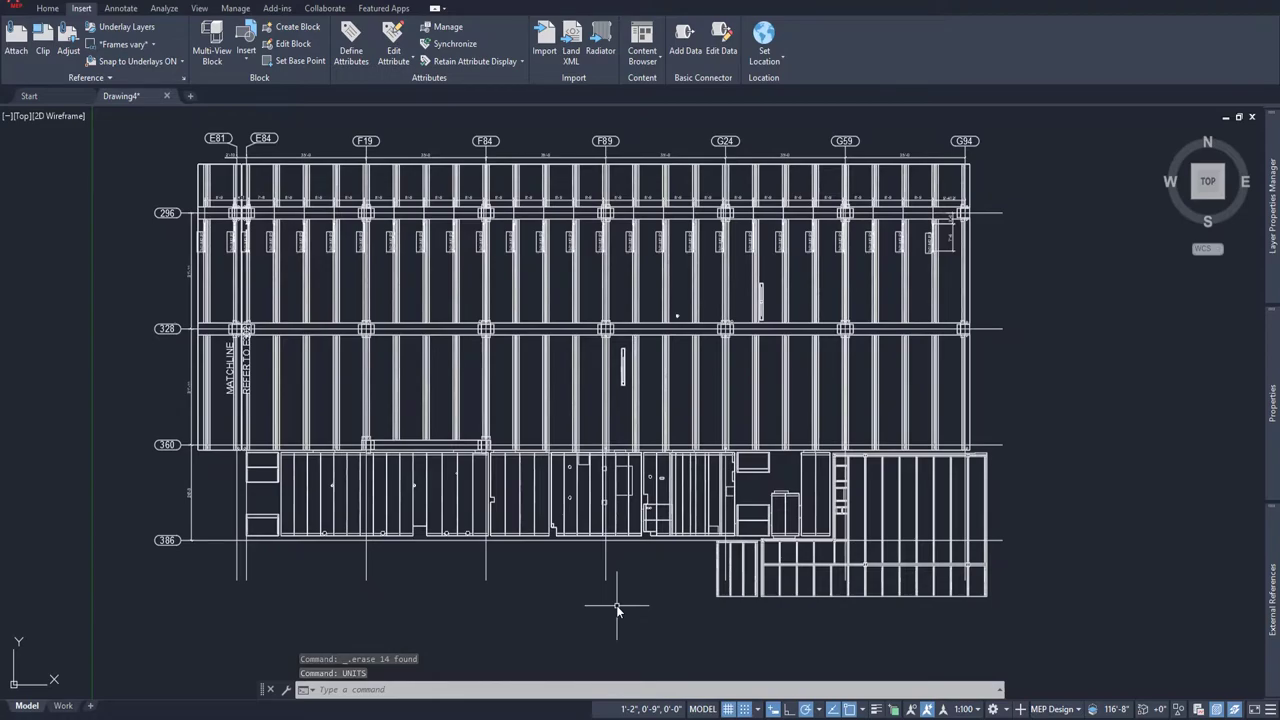
- Start scaling all imported plan objects, with snap and grid off and the base point at grid line F84's endpoint under its bubble
{"action": "middle_click_drag", "start_coordinate": [603, 250], "coordinate": [686, 357]}
{"action": "scroll", "coordinate": [603, 270], "scroll_direction": "up", "scroll_amount": 6}
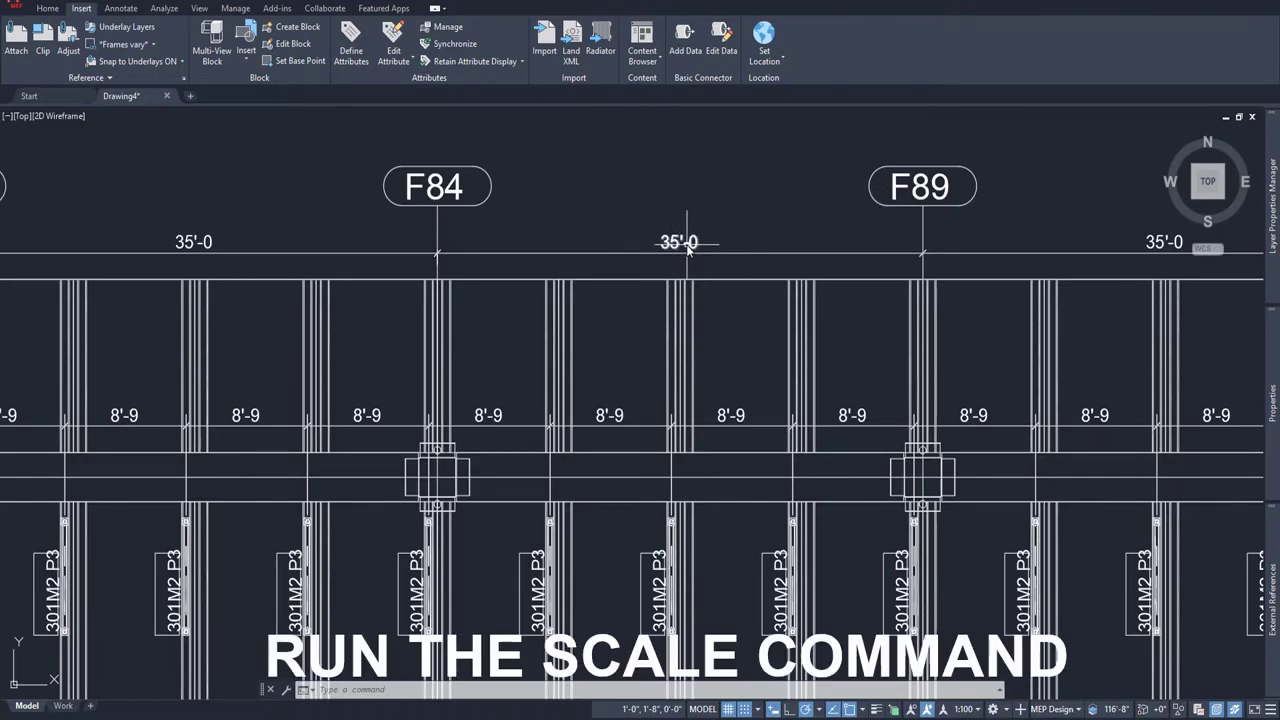
{"action": "scroll", "coordinate": [687, 249], "scroll_direction": "down", "scroll_amount": 6}
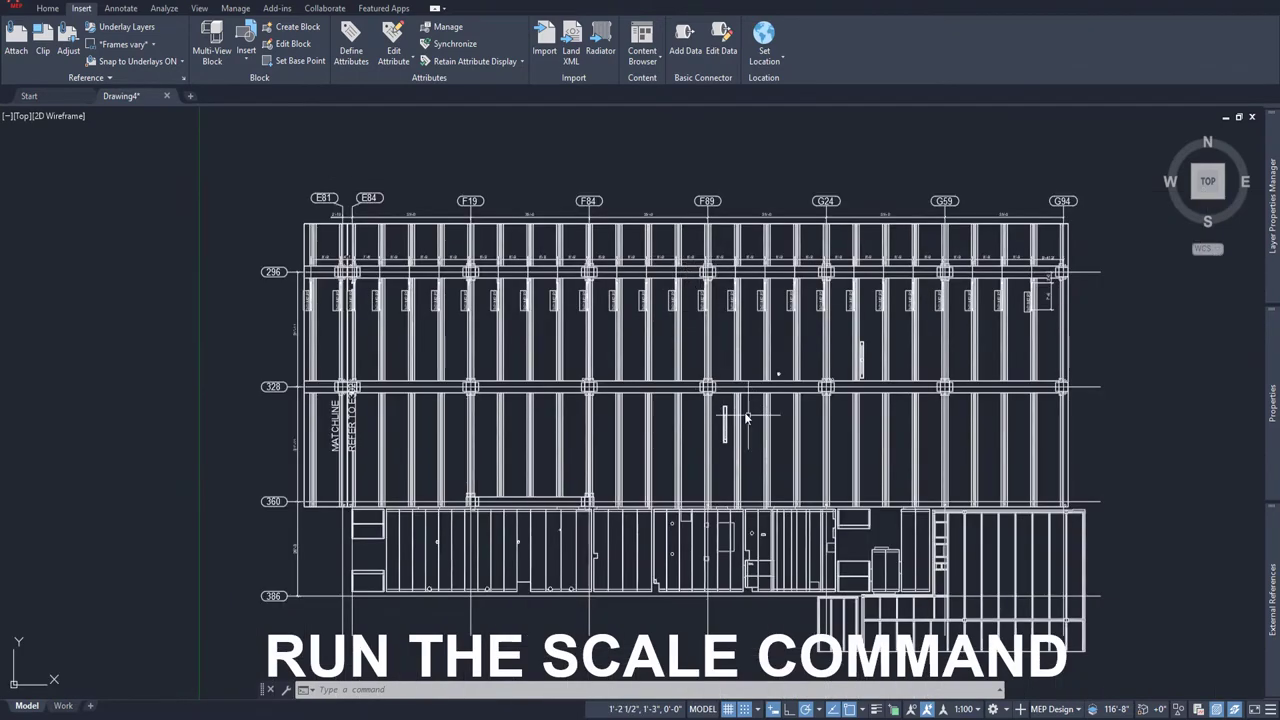
{"action": "left_click", "coordinate": [780, 472]}
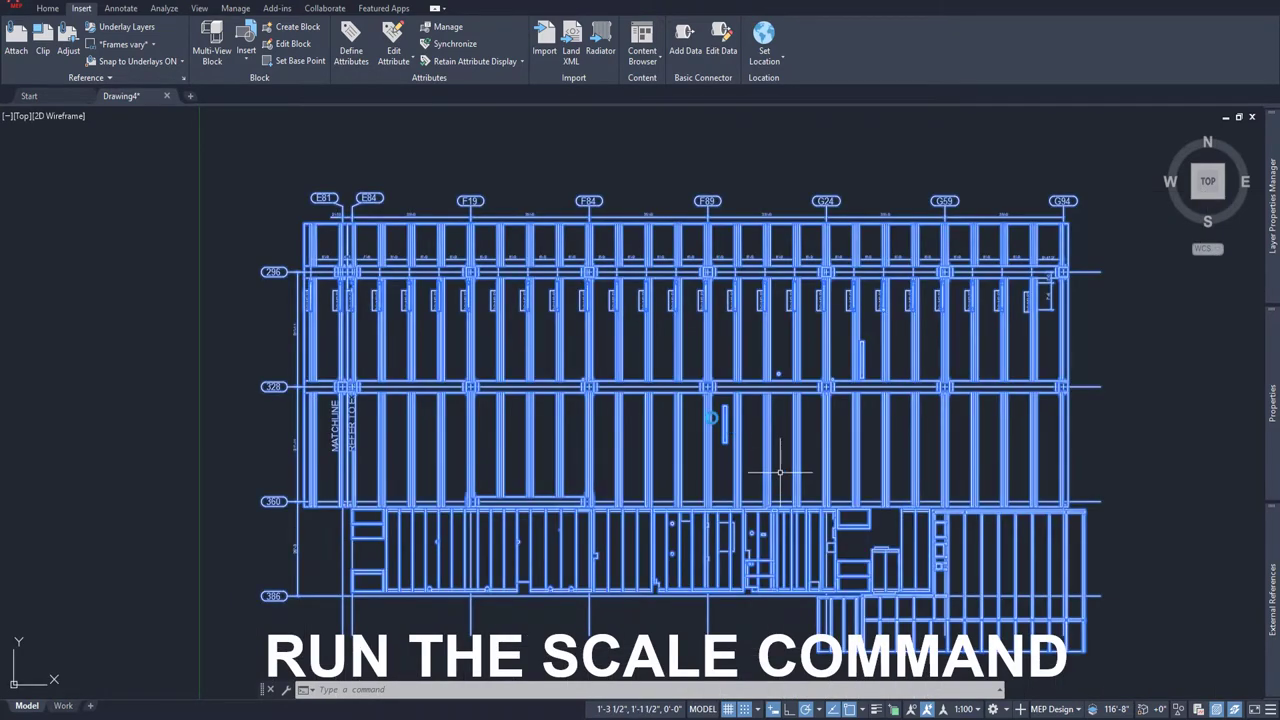
{"action": "type", "text": "sc"}
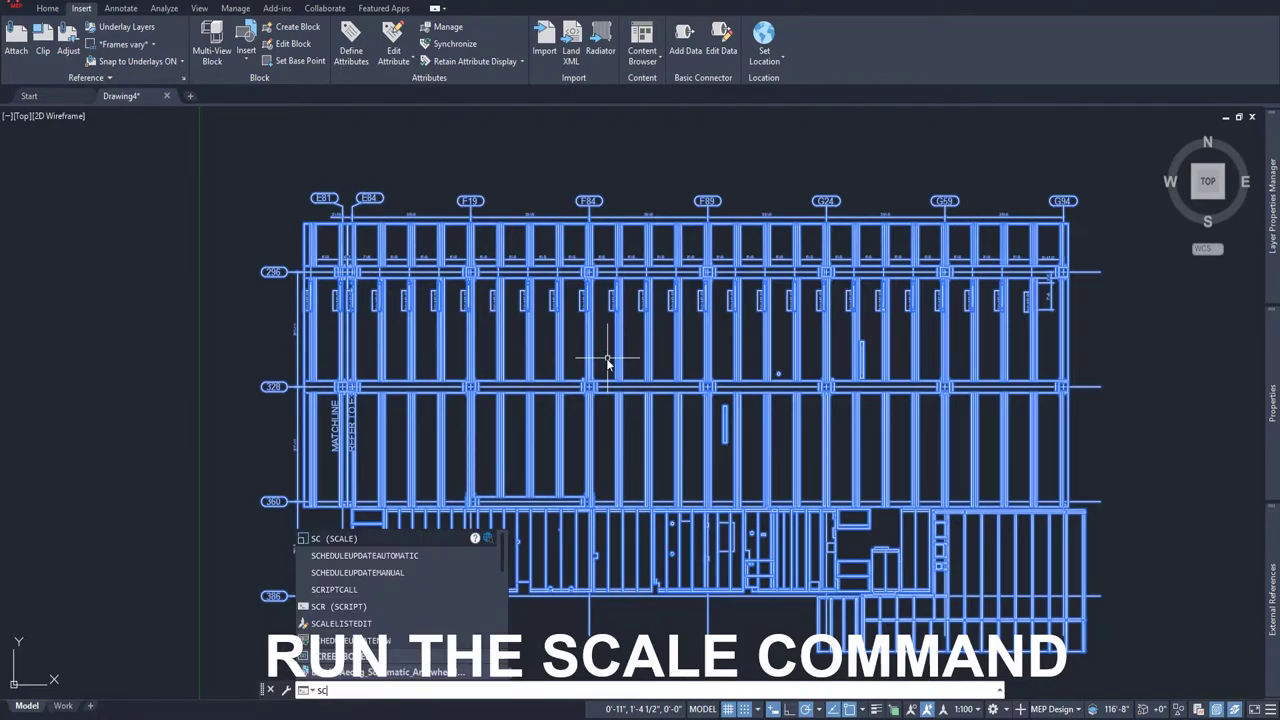
{"action": "key", "text": "Return"}
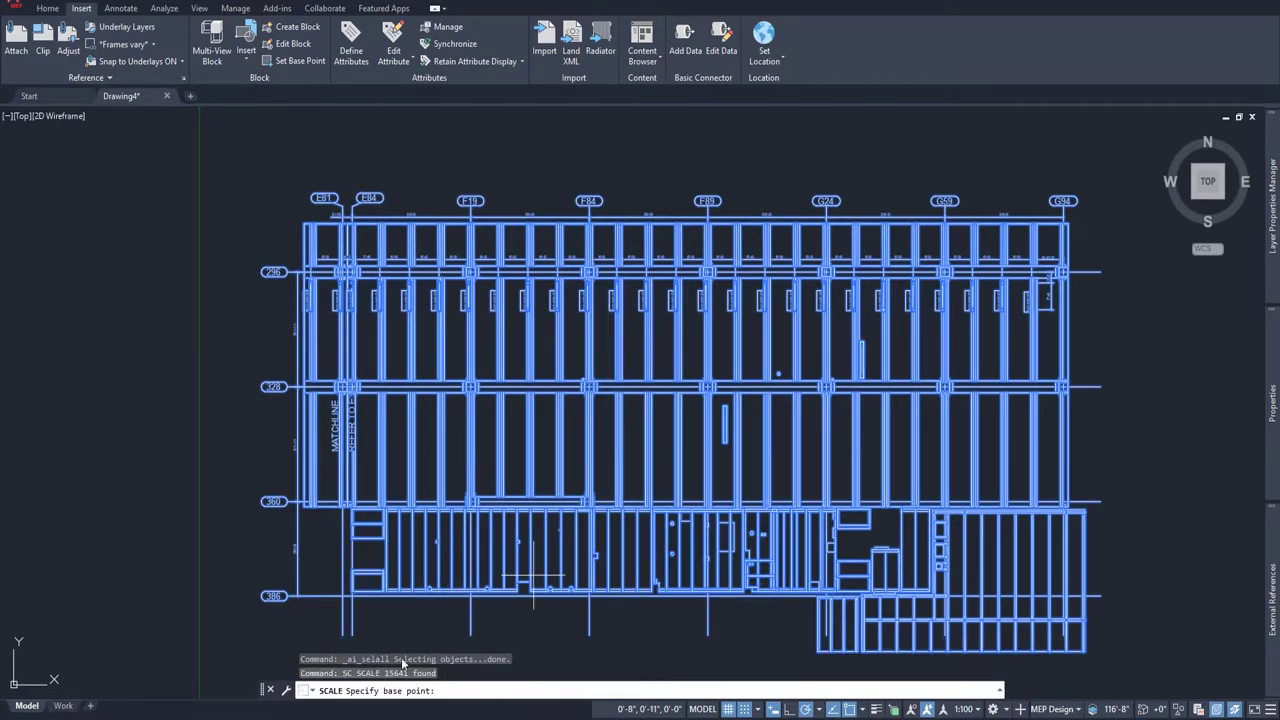
{"action": "scroll", "coordinate": [590, 228], "scroll_direction": "up", "scroll_amount": 6}
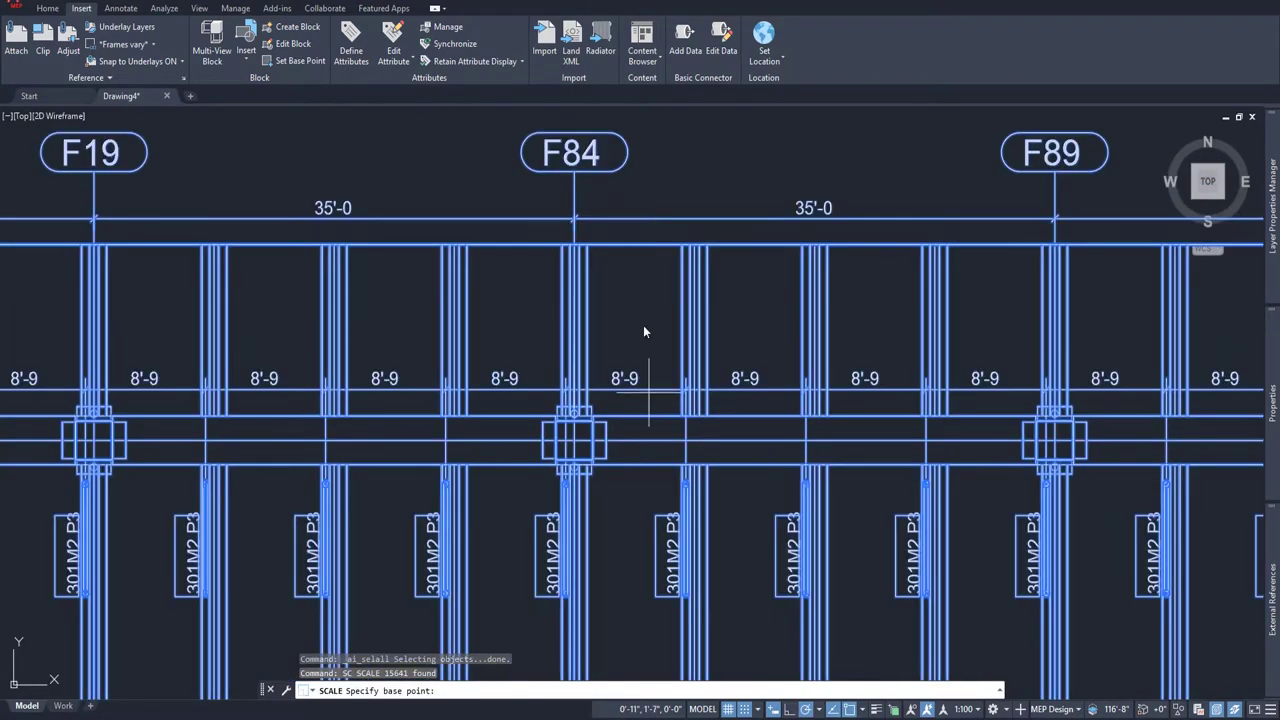
{"action": "left_click", "coordinate": [740, 710]}
{"action": "left_click", "coordinate": [733, 710]}
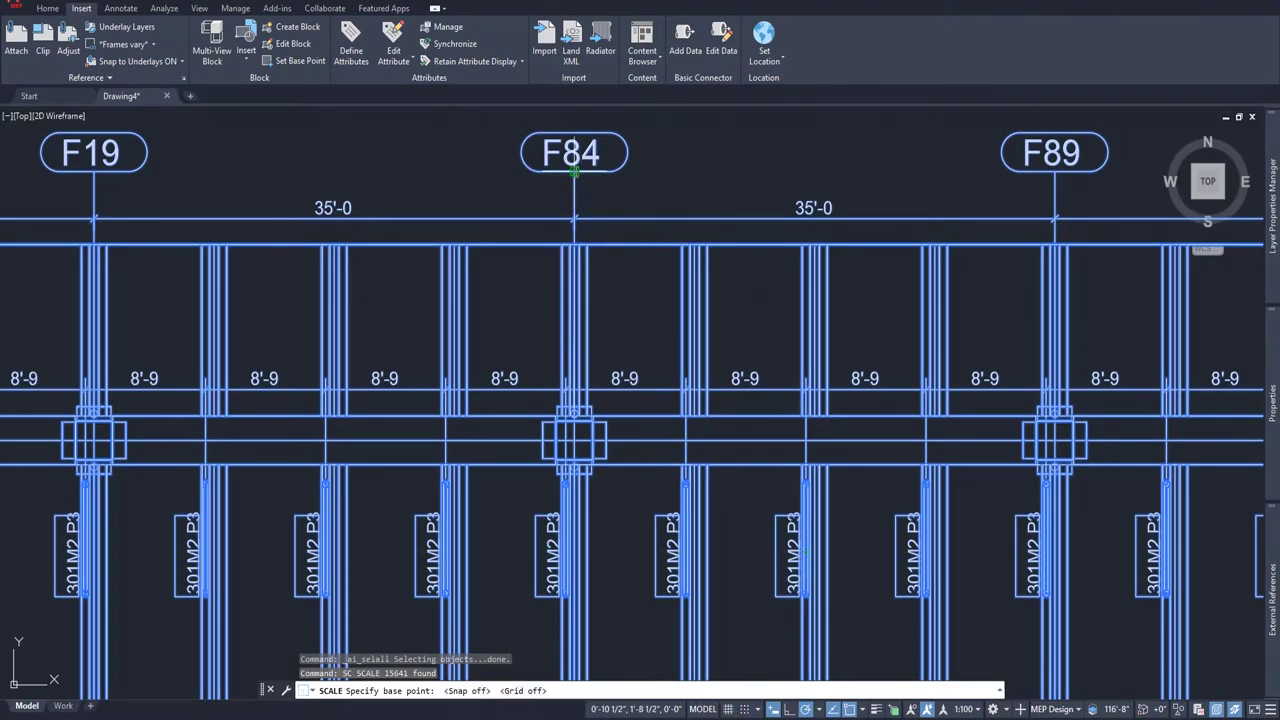
{"action": "left_click", "coordinate": [575, 172]}
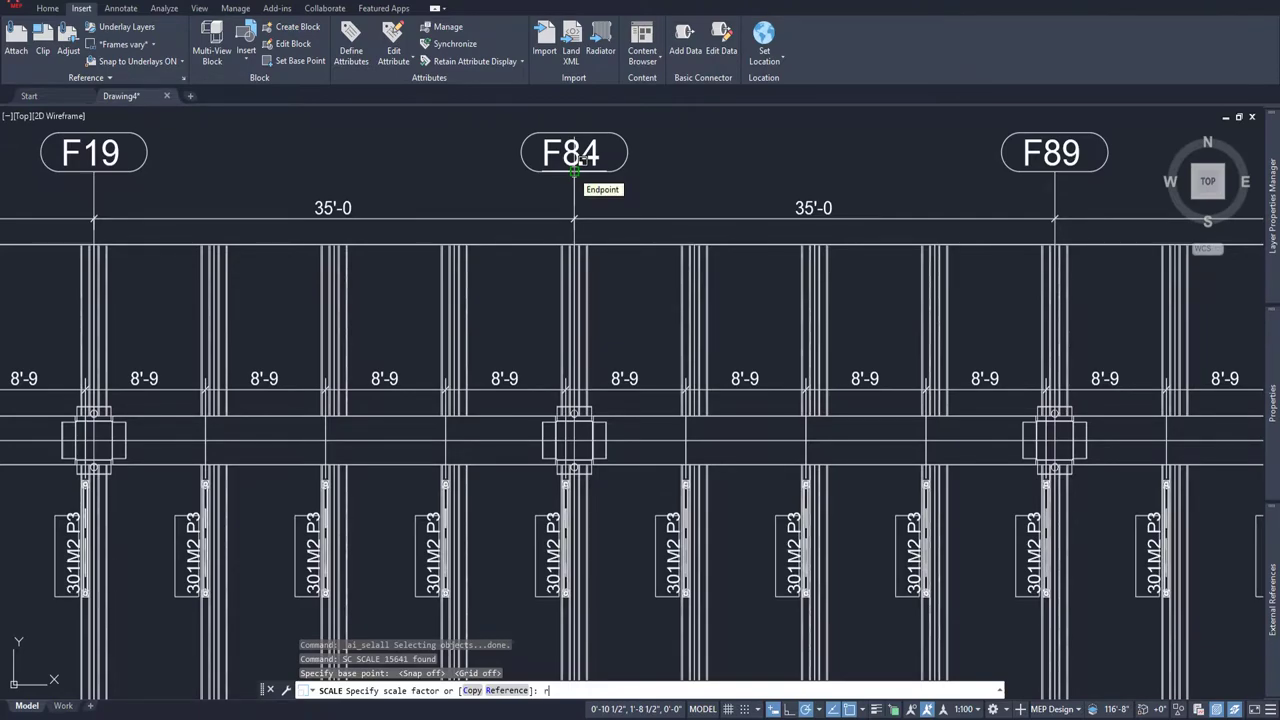
- Scale the plan by reference, using the F84 to F89 grid spacing as the reference length and 35' as the new length
{"action": "type", "text": "r"}
{"action": "key", "text": "Return"}
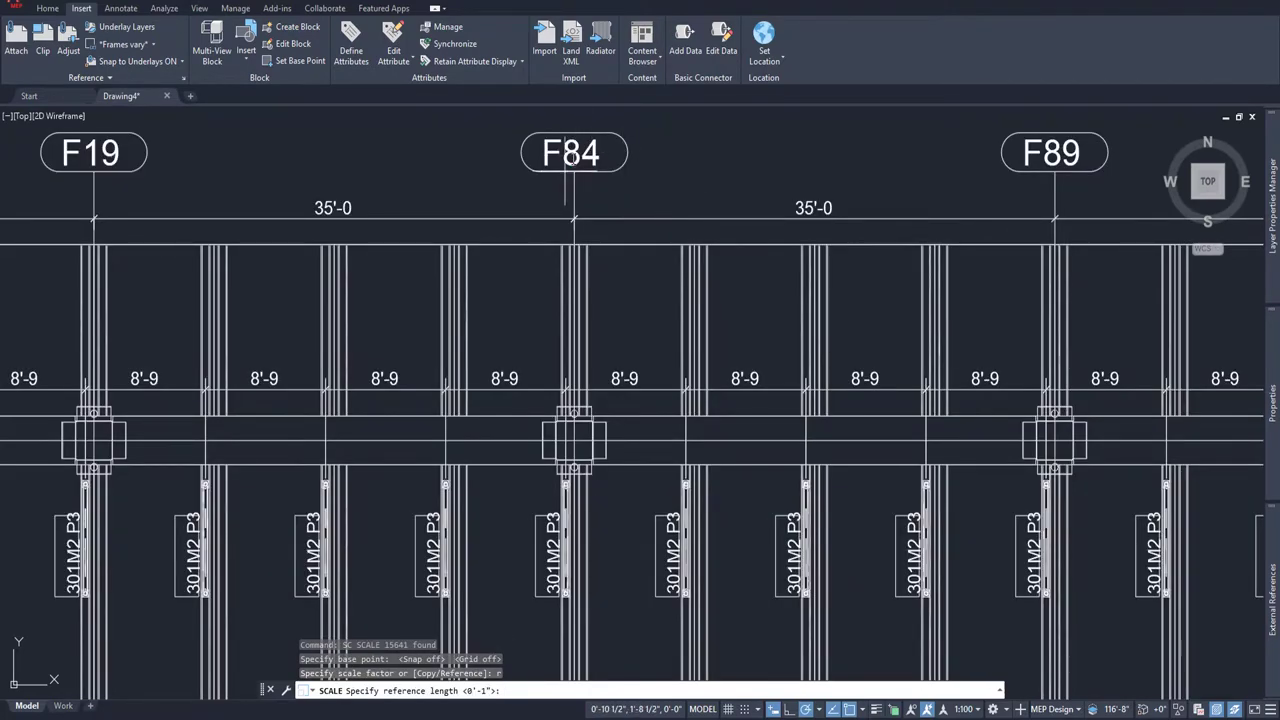
{"action": "left_click", "coordinate": [575, 174]}
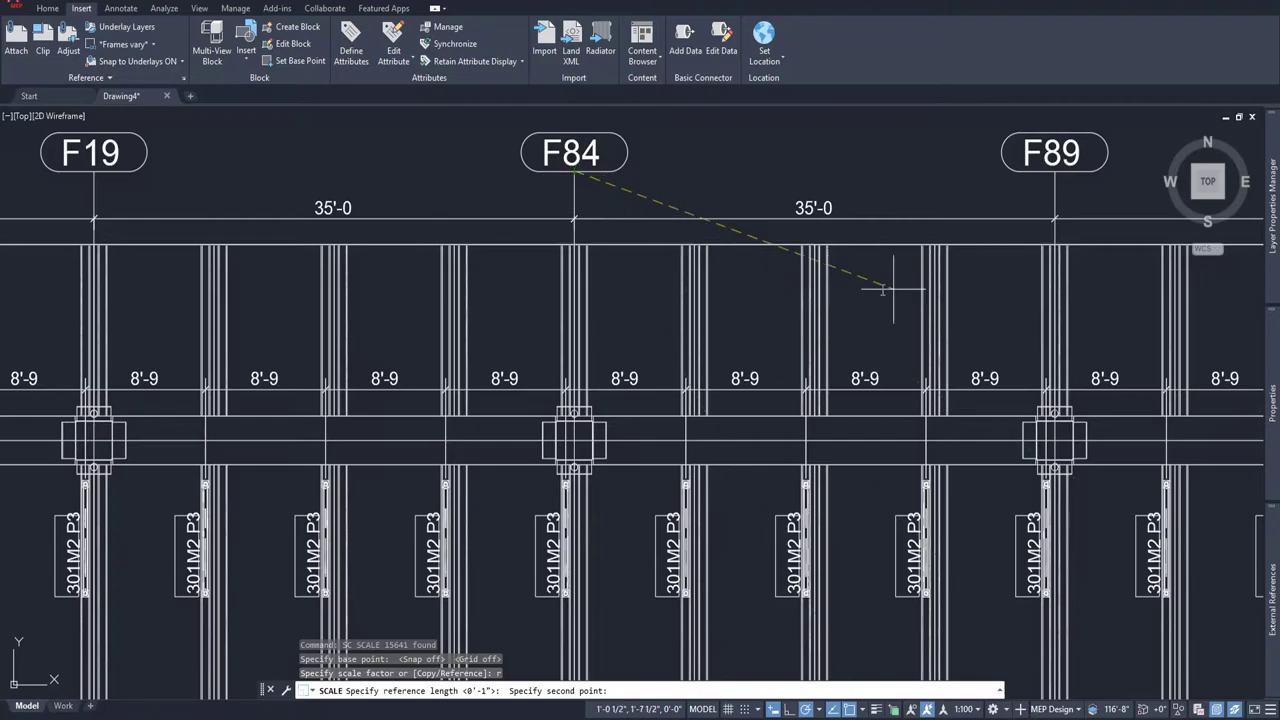
{"action": "left_click", "coordinate": [1055, 172]}
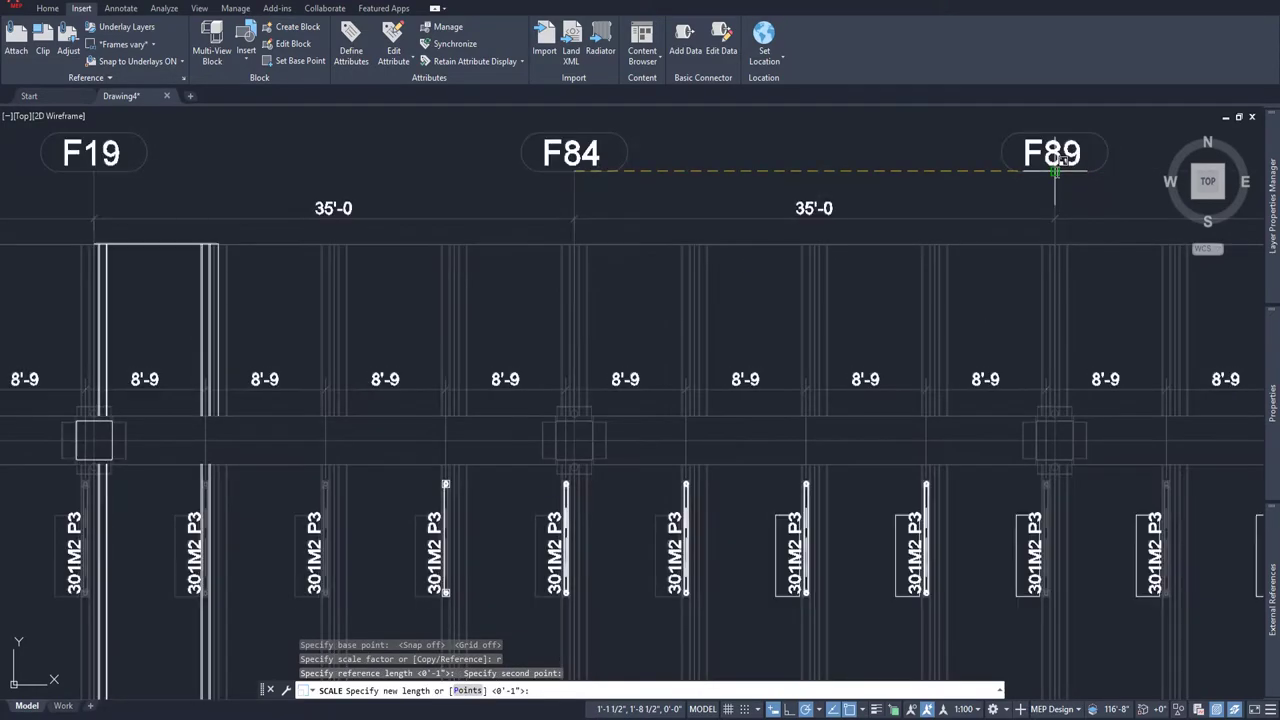
{"action": "type", "text": "35'"}
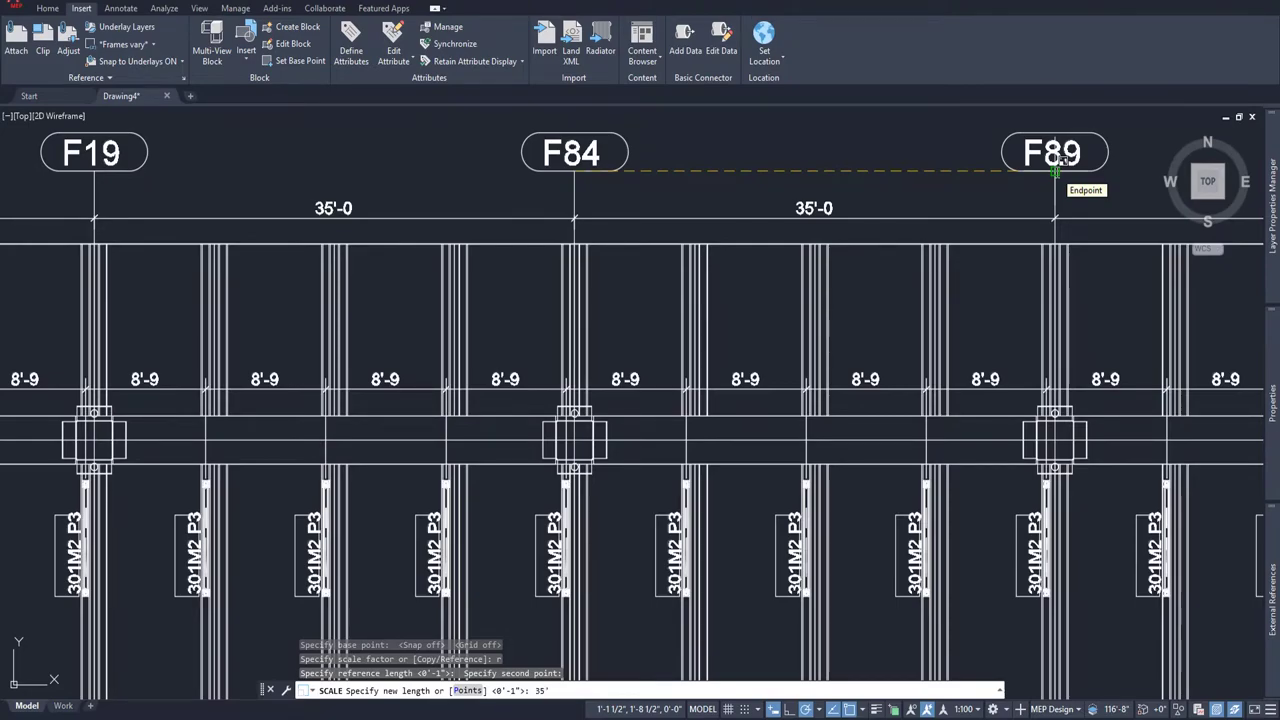
{"action": "key", "text": "Return"}
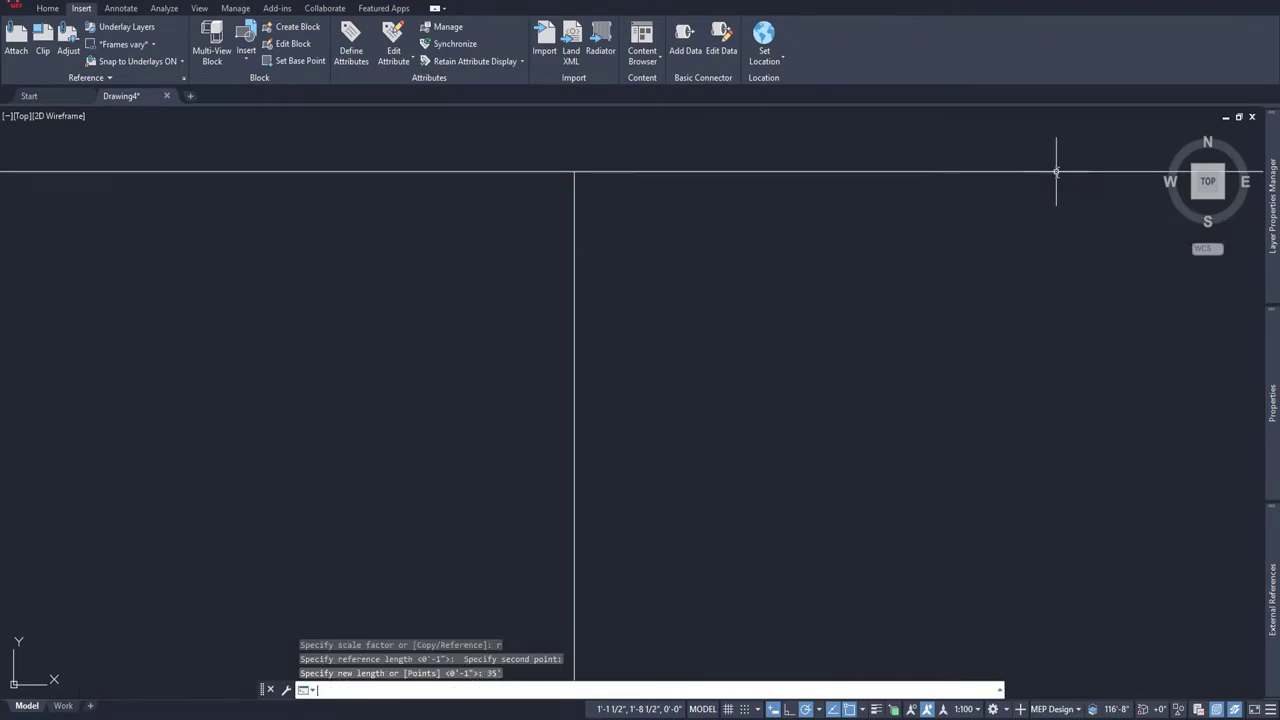
- Measure the distance between the F84 and F89 grid lines from endpoint to endpoint below their bubbles
{"action": "type", "text": "zoom"}
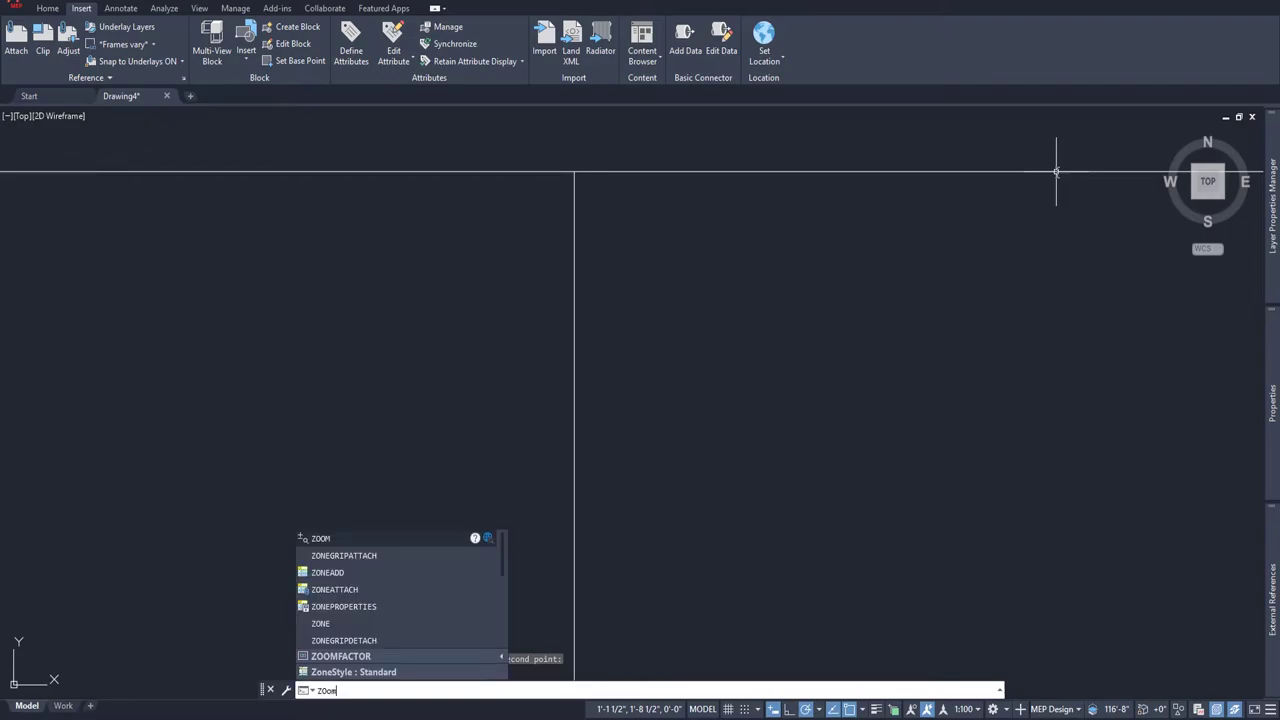
{"action": "key", "text": "Return"}
{"action": "type", "text": "e"}
{"action": "key", "text": "Return"}
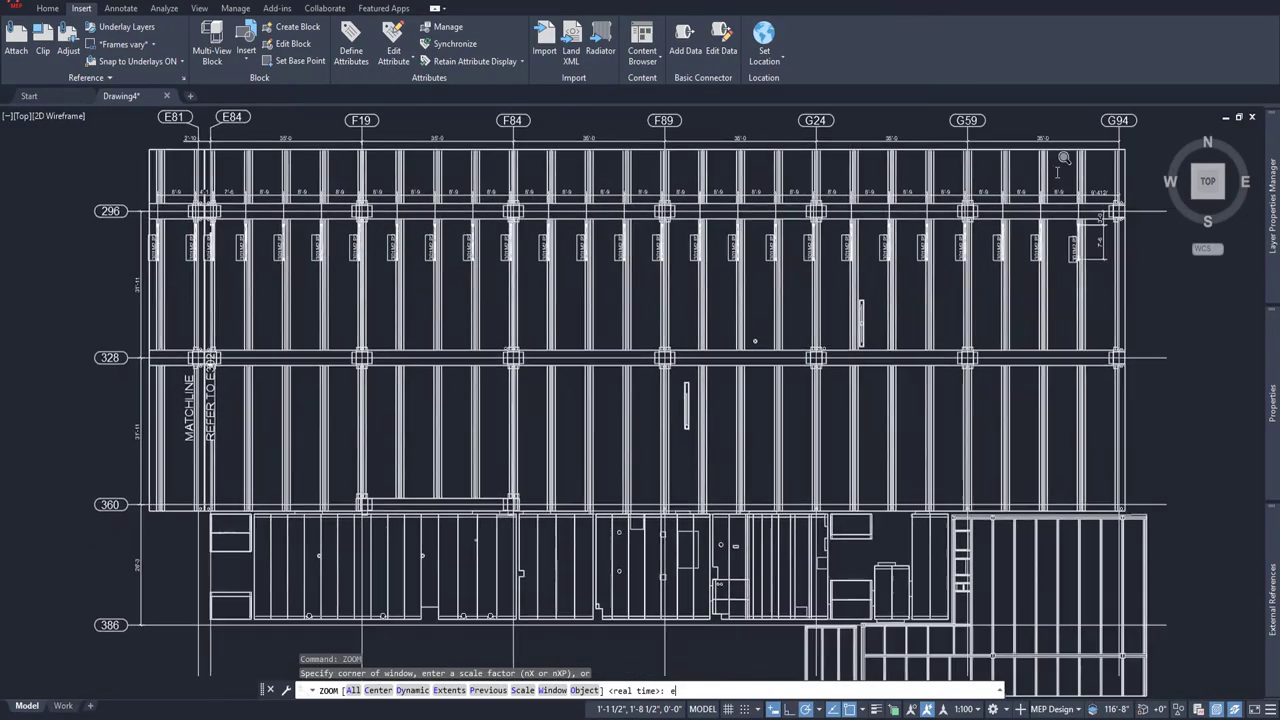
{"action": "key", "text": "Return"}
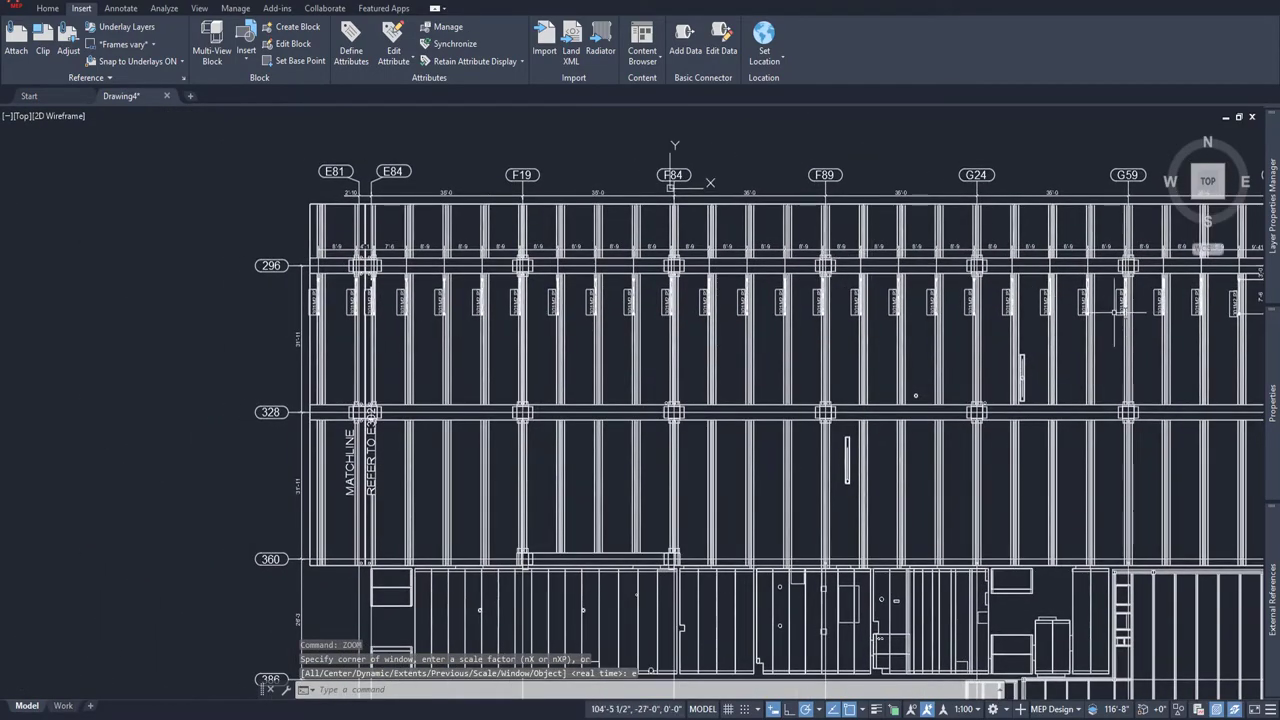
{"action": "type", "text": "dis"}
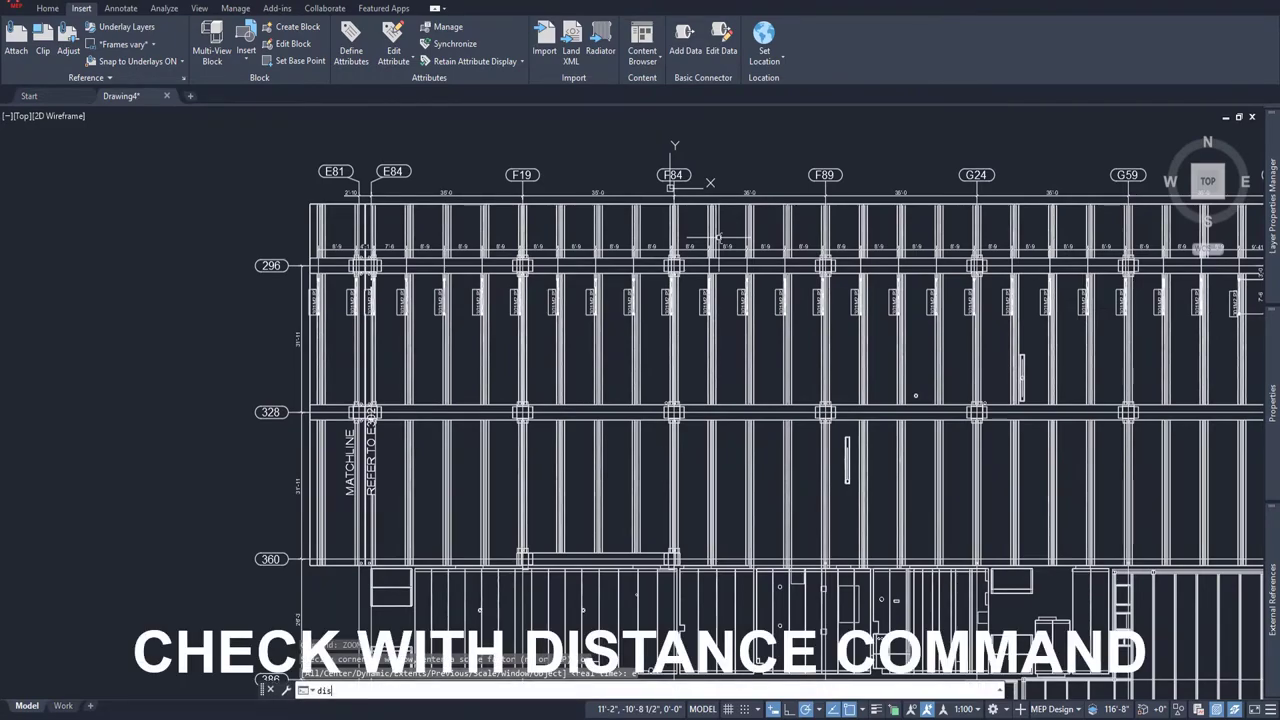
{"action": "key", "text": "Return"}
{"action": "scroll", "coordinate": [690, 200], "scroll_direction": "up", "scroll_amount": 5}
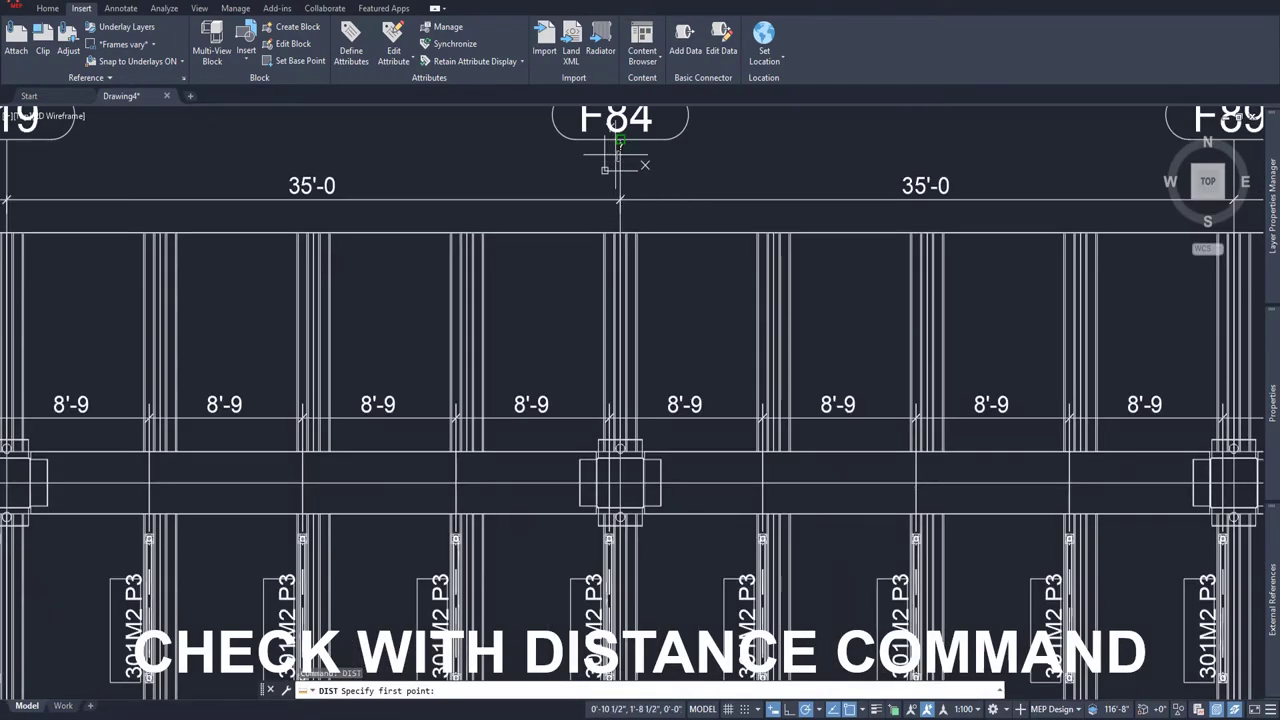
{"action": "left_click", "coordinate": [620, 141]}
{"action": "middle_click_drag", "start_coordinate": [507, 162], "coordinate": [790, 182]}
{"action": "left_click", "coordinate": [955, 178]}
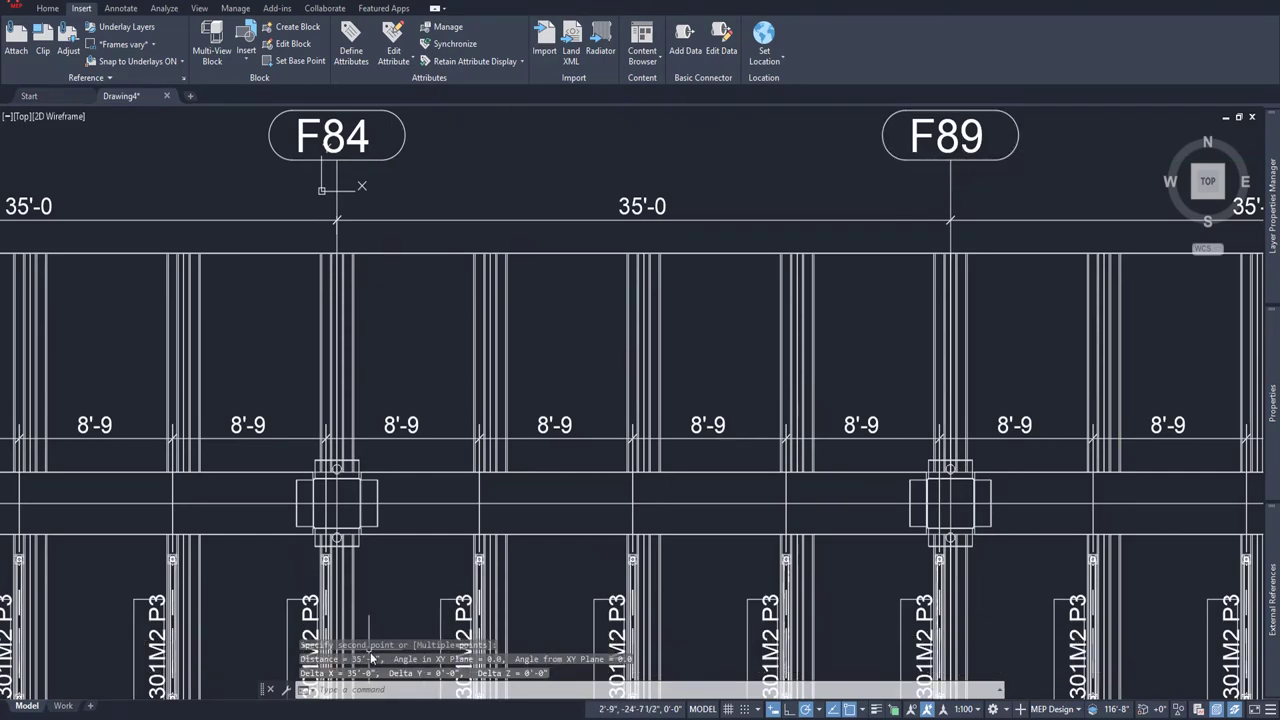
- Measure the vertical distance between the 296 and 328 grid lines from their bubble endpoints
{"action": "scroll", "coordinate": [440, 500], "scroll_direction": "down", "scroll_amount": 4}
{"action": "key", "text": "Return"}
{"action": "middle_click_drag", "start_coordinate": [125, 511], "coordinate": [722, 383]}
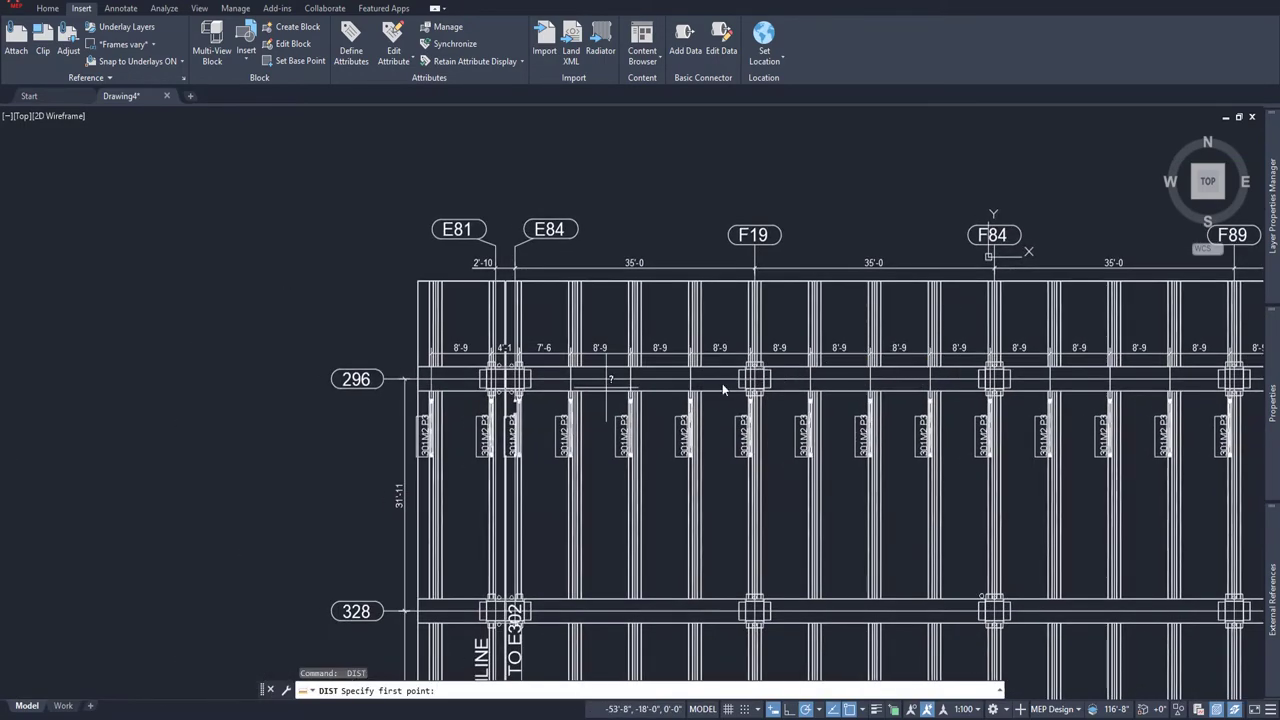
{"action": "scroll", "coordinate": [399, 400], "scroll_direction": "up", "scroll_amount": 2}
{"action": "middle_click_drag", "start_coordinate": [399, 400], "coordinate": [474, 227]}
{"action": "left_click", "coordinate": [514, 329]}
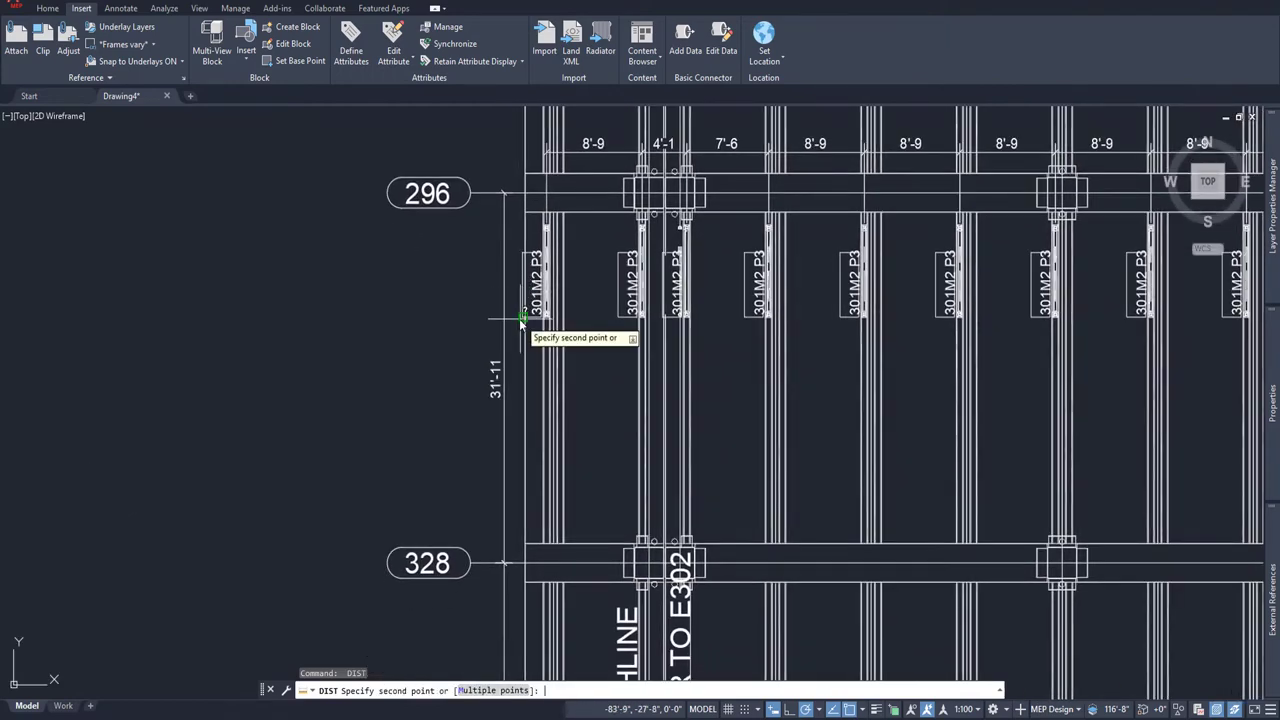
{"action": "key", "text": "Escape"}
{"action": "key", "text": "Return"}
{"action": "left_click", "coordinate": [472, 193]}
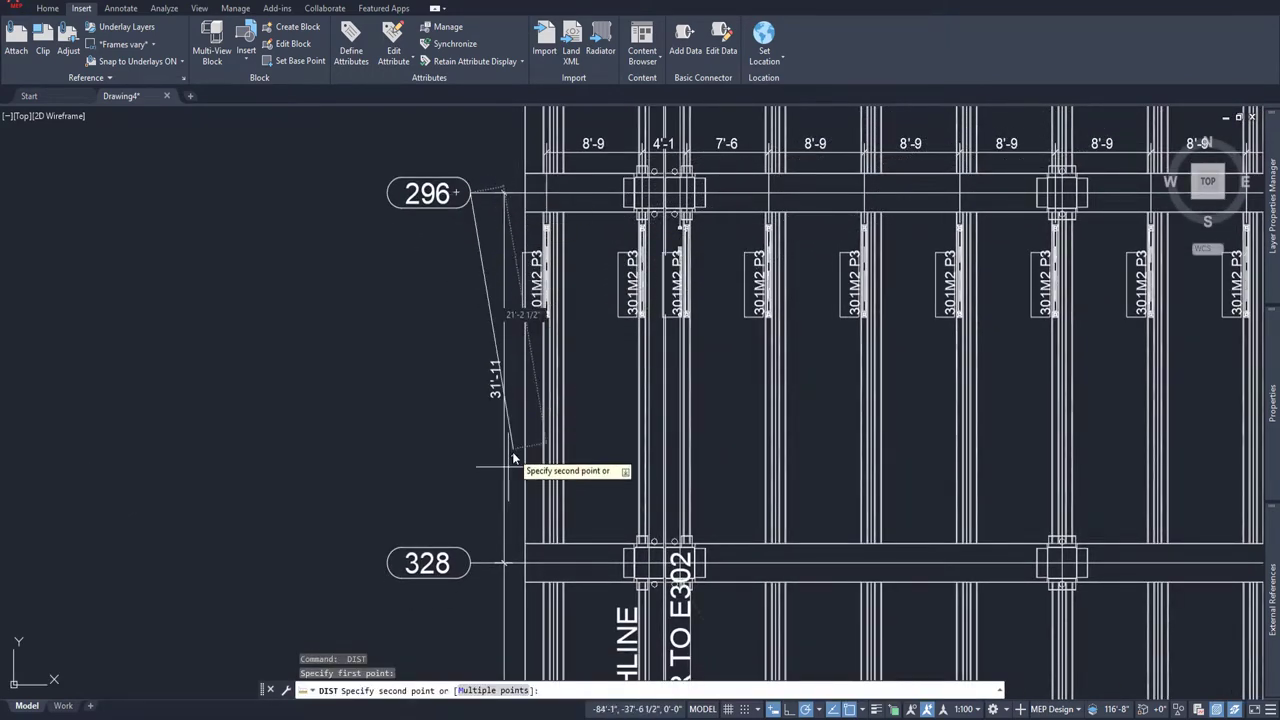
{"action": "left_click", "coordinate": [472, 563]}
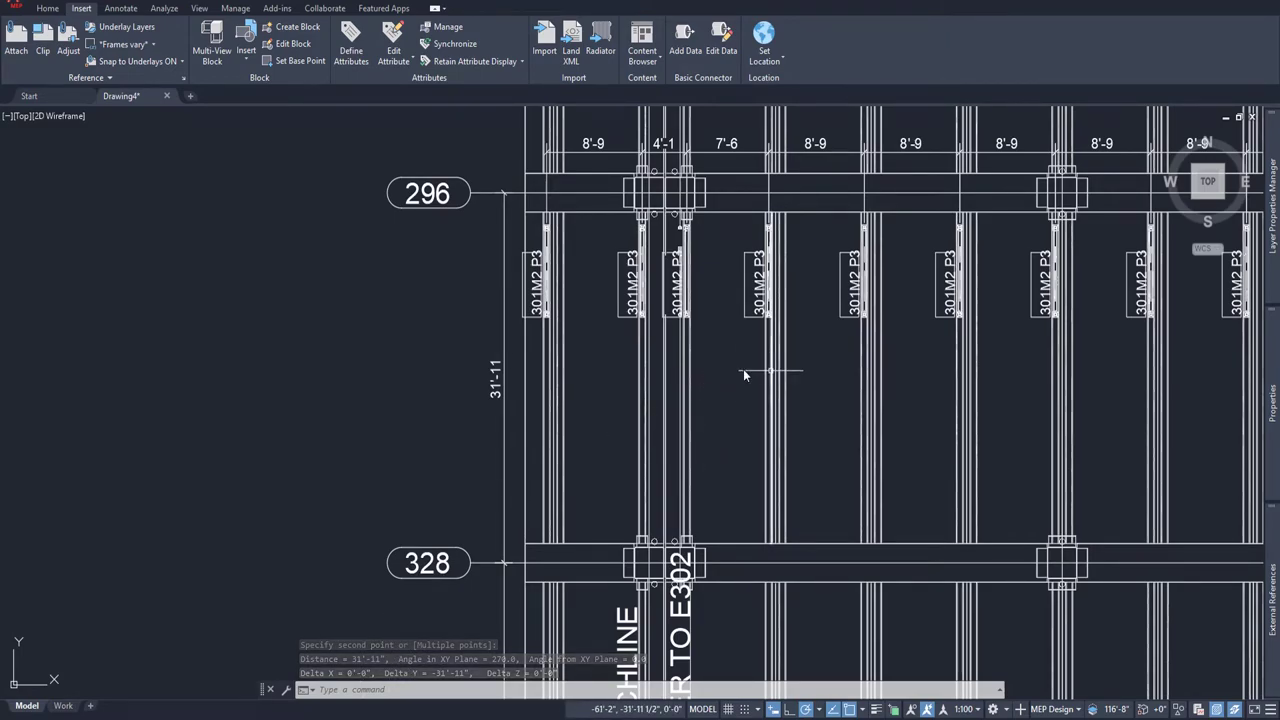
- Explode an eight-sided bolt-hole outline in a corner of the square plate below grid line 296 to inspect its line work
{"action": "scroll", "coordinate": [715, 232], "scroll_direction": "up", "scroll_amount": 8}
{"action": "scroll", "coordinate": [724, 222], "scroll_direction": "up", "scroll_amount": 8}
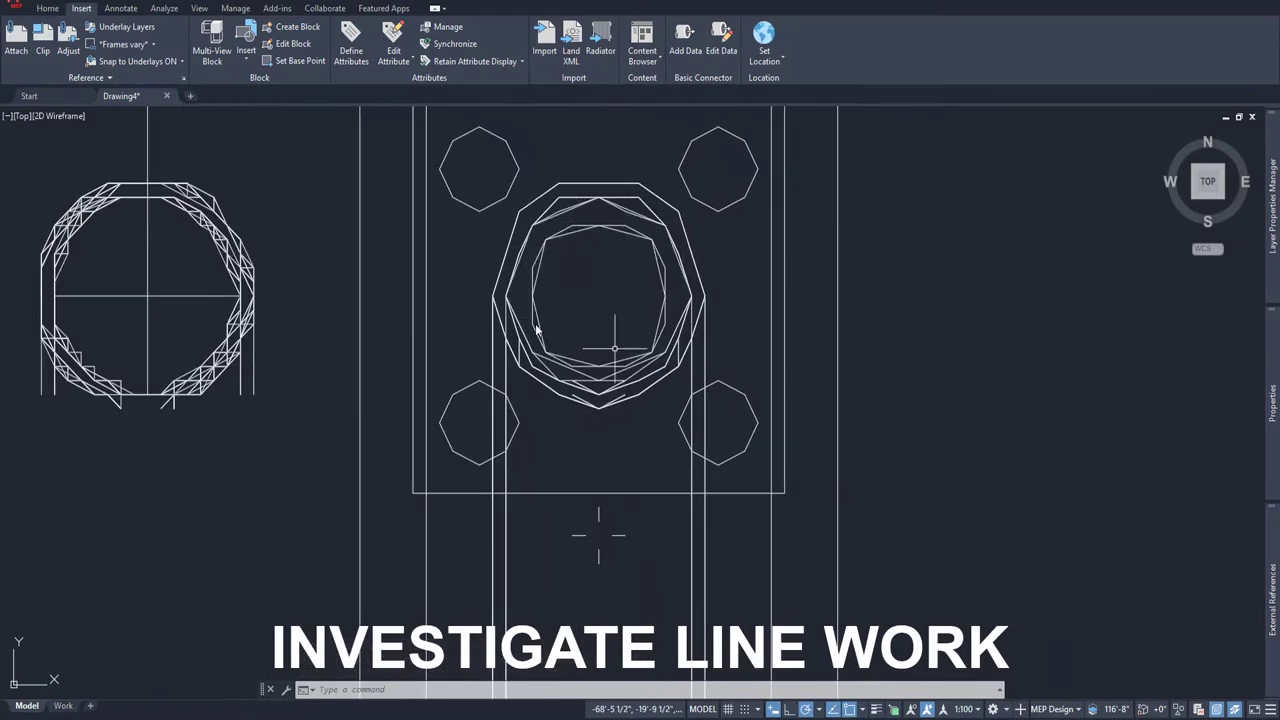
{"action": "scroll", "coordinate": [586, 425], "scroll_direction": "down", "scroll_amount": 3}
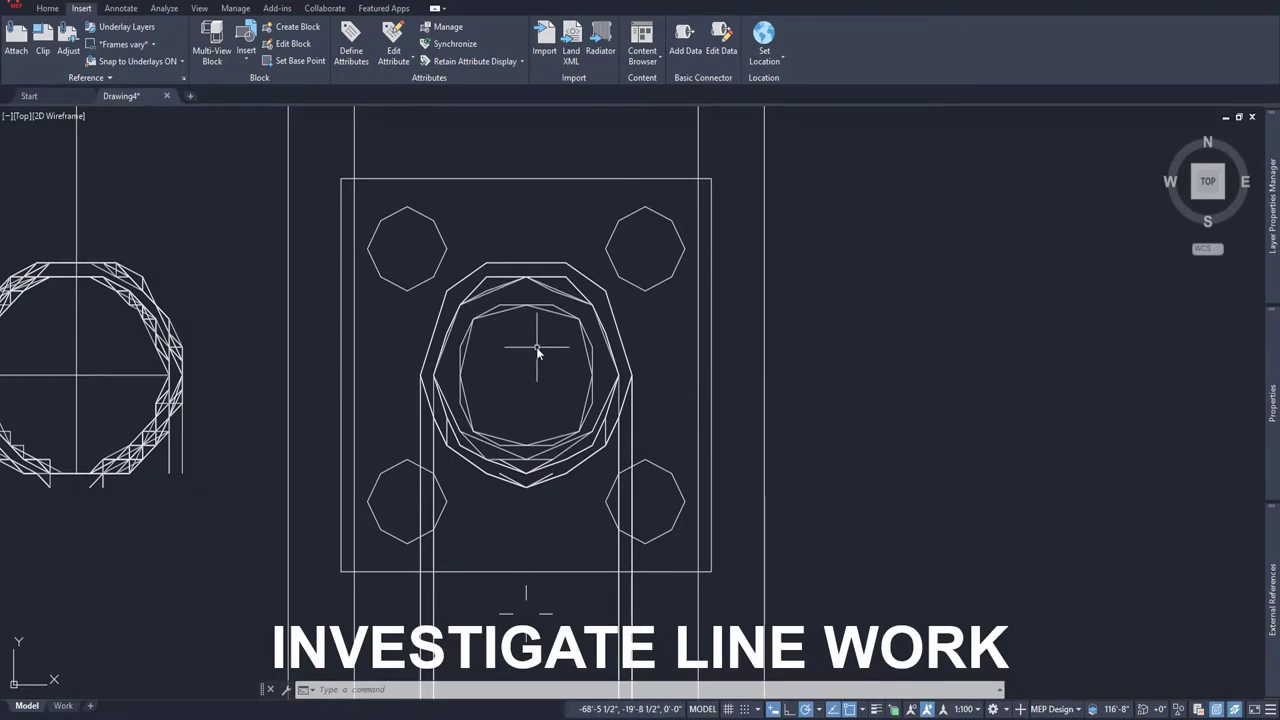
{"action": "scroll", "coordinate": [775, 450], "scroll_direction": "down", "scroll_amount": 6}
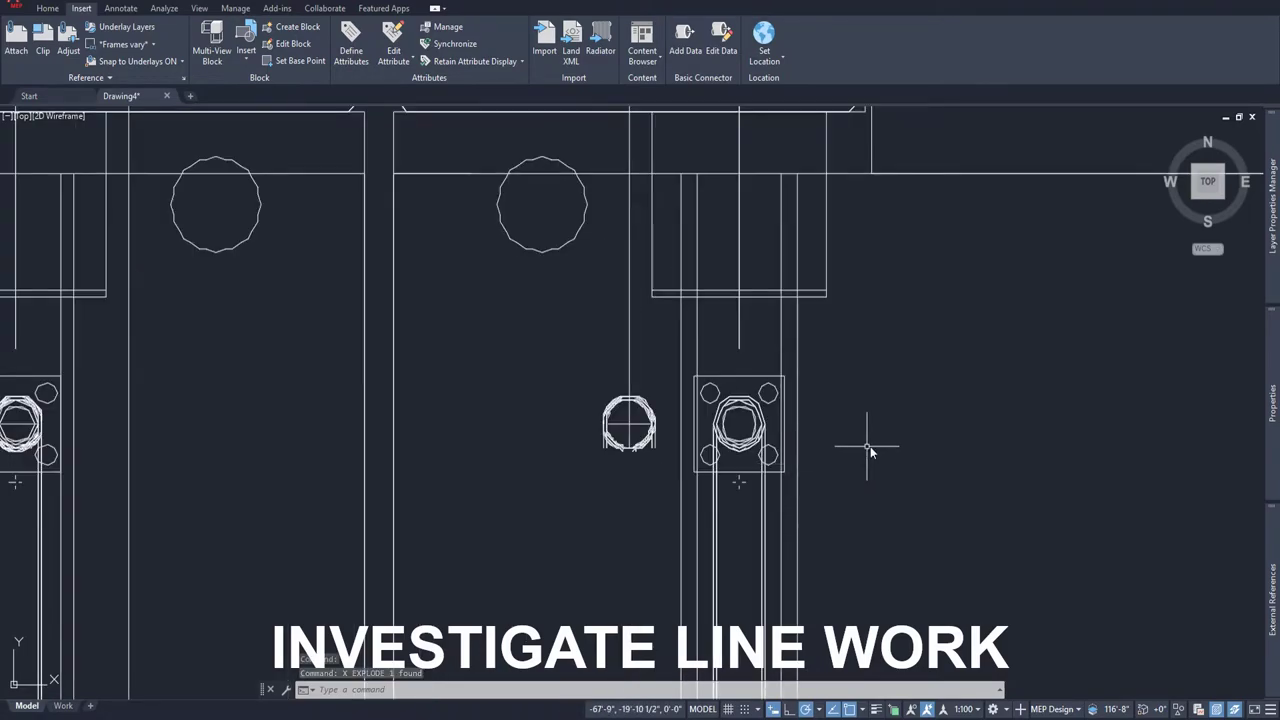
{"action": "scroll", "coordinate": [800, 450], "scroll_direction": "up", "scroll_amount": 3}
{"action": "scroll", "coordinate": [610, 365], "scroll_direction": "up", "scroll_amount": 3}
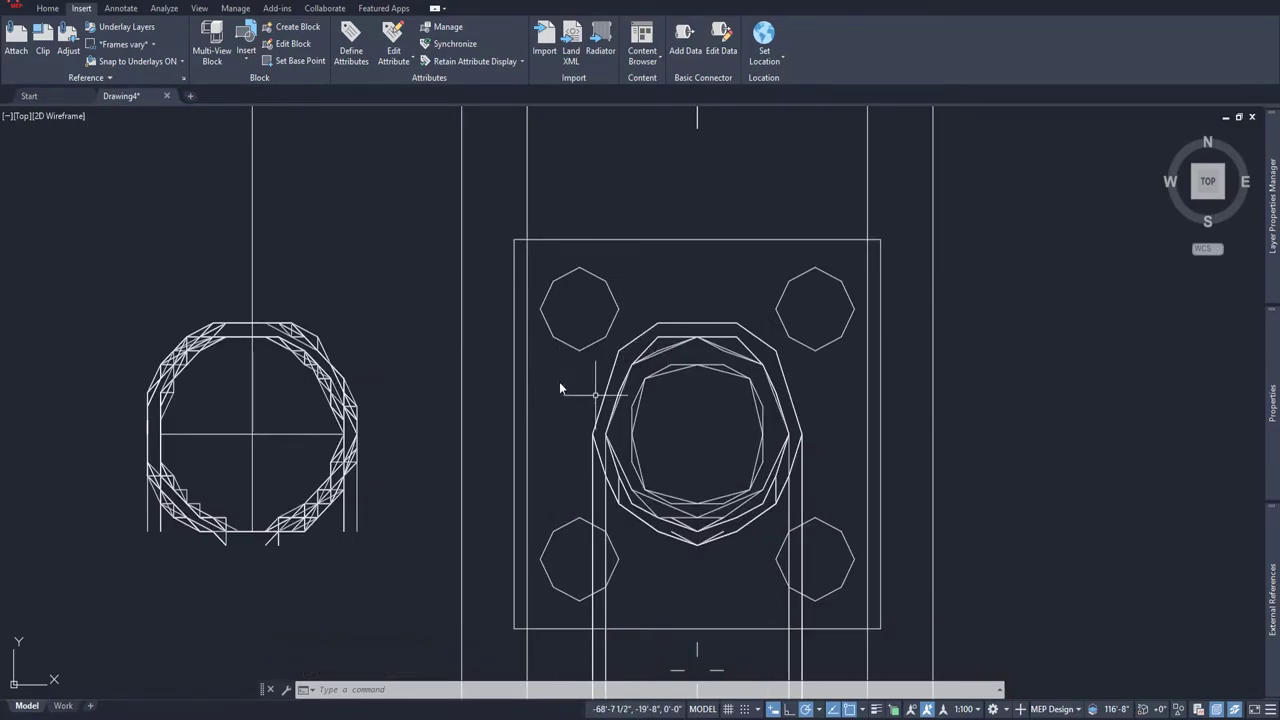
{"action": "left_click", "coordinate": [581, 272]}
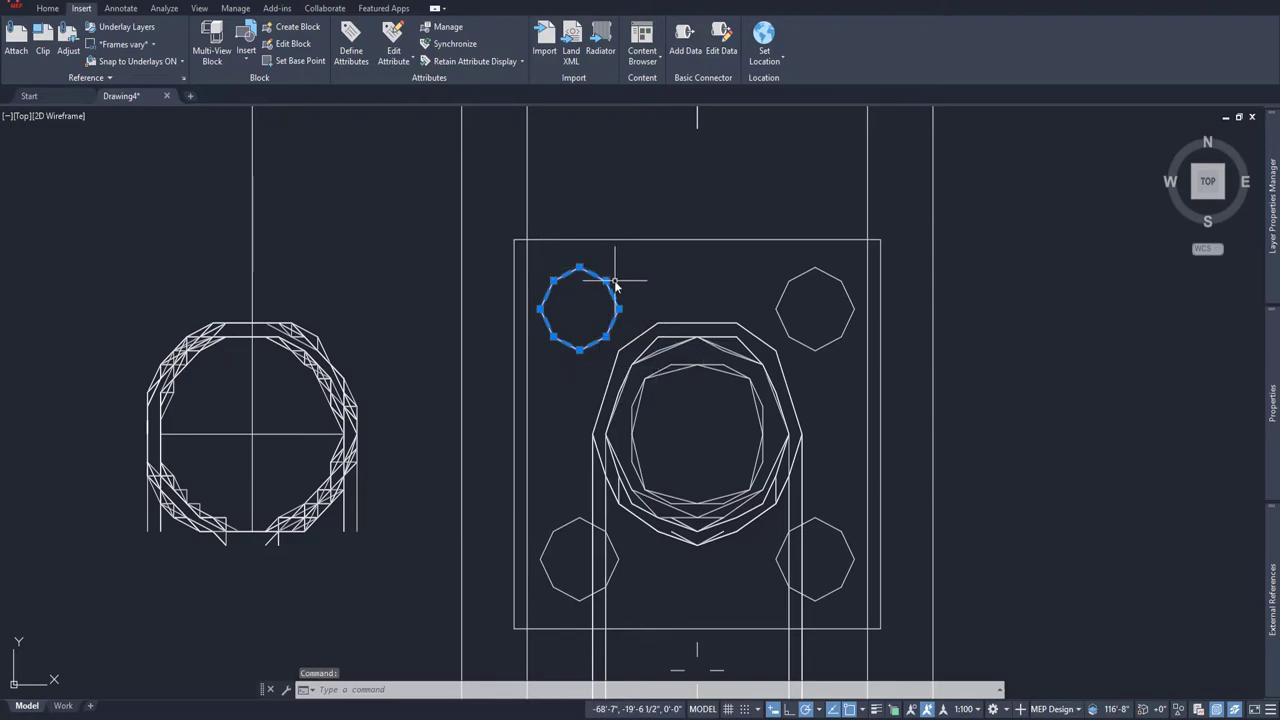
{"action": "type", "text": "x"}
{"action": "key", "text": "Return"}
{"action": "scroll", "coordinate": [614, 285], "scroll_direction": "up", "scroll_amount": 6}
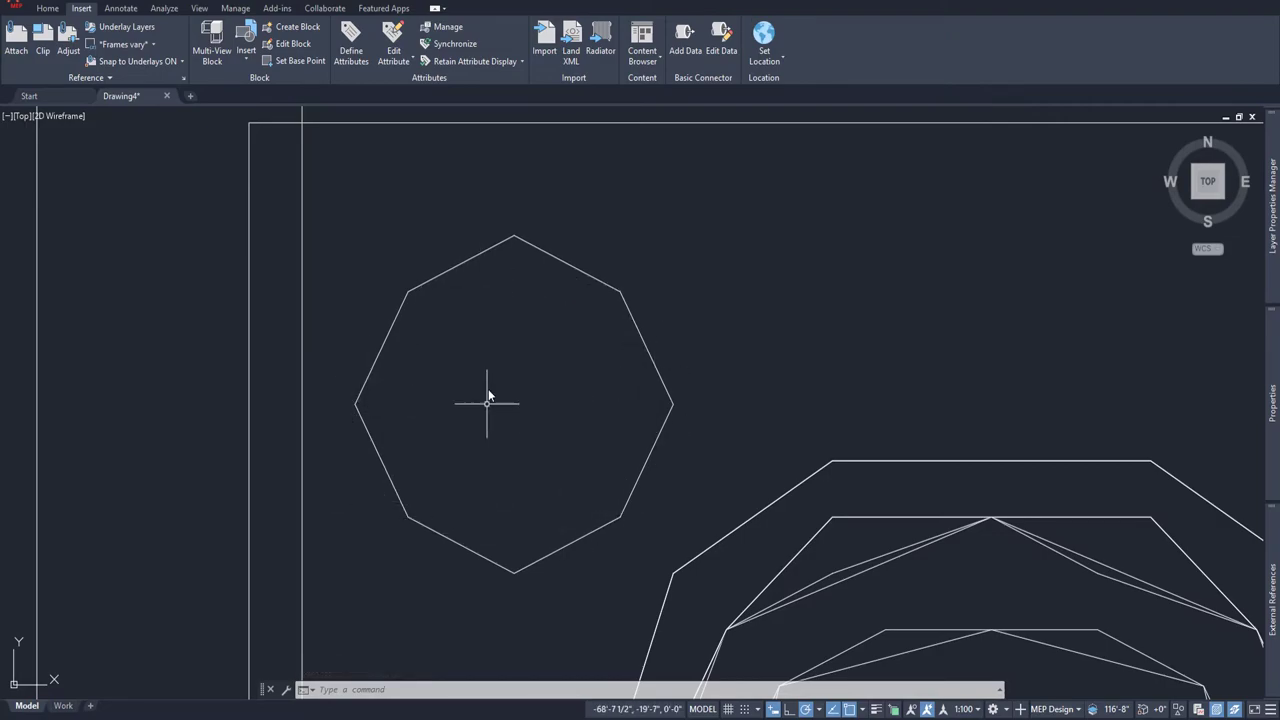
{"action": "scroll", "coordinate": [714, 400], "scroll_direction": "down", "scroll_amount": 10}
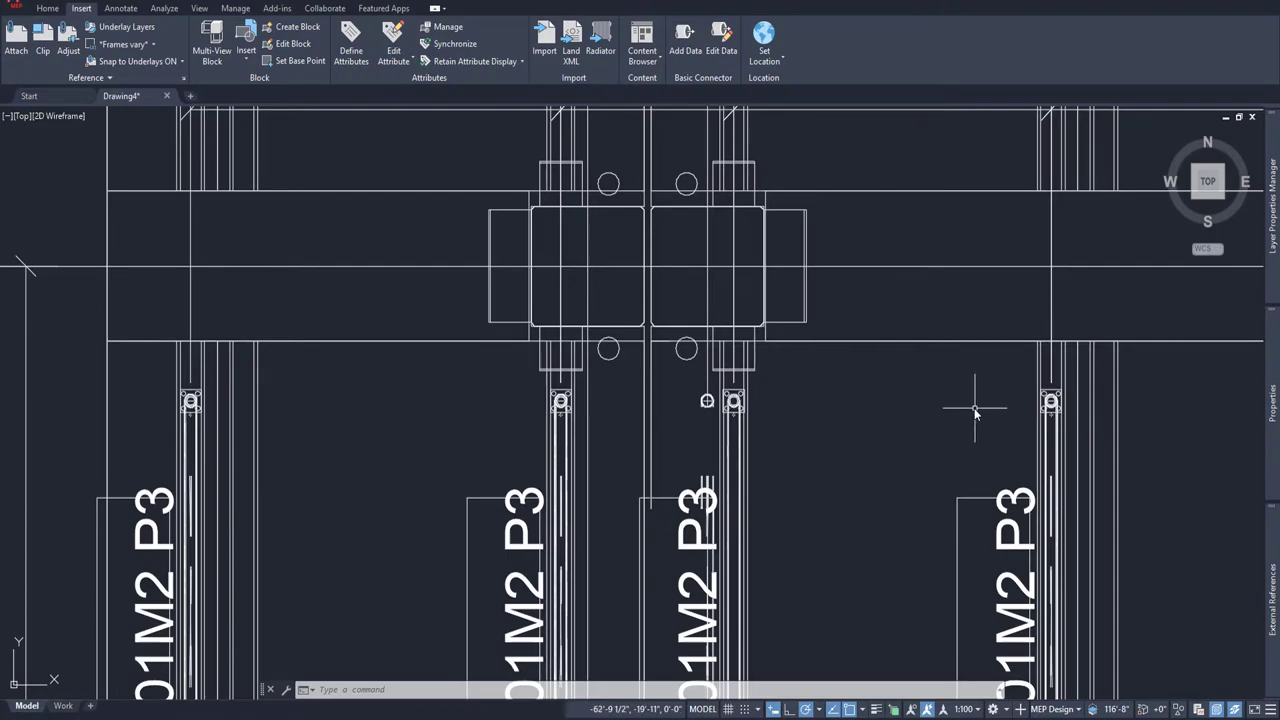
{"action": "scroll", "coordinate": [919, 430], "scroll_direction": "down", "scroll_amount": 8}
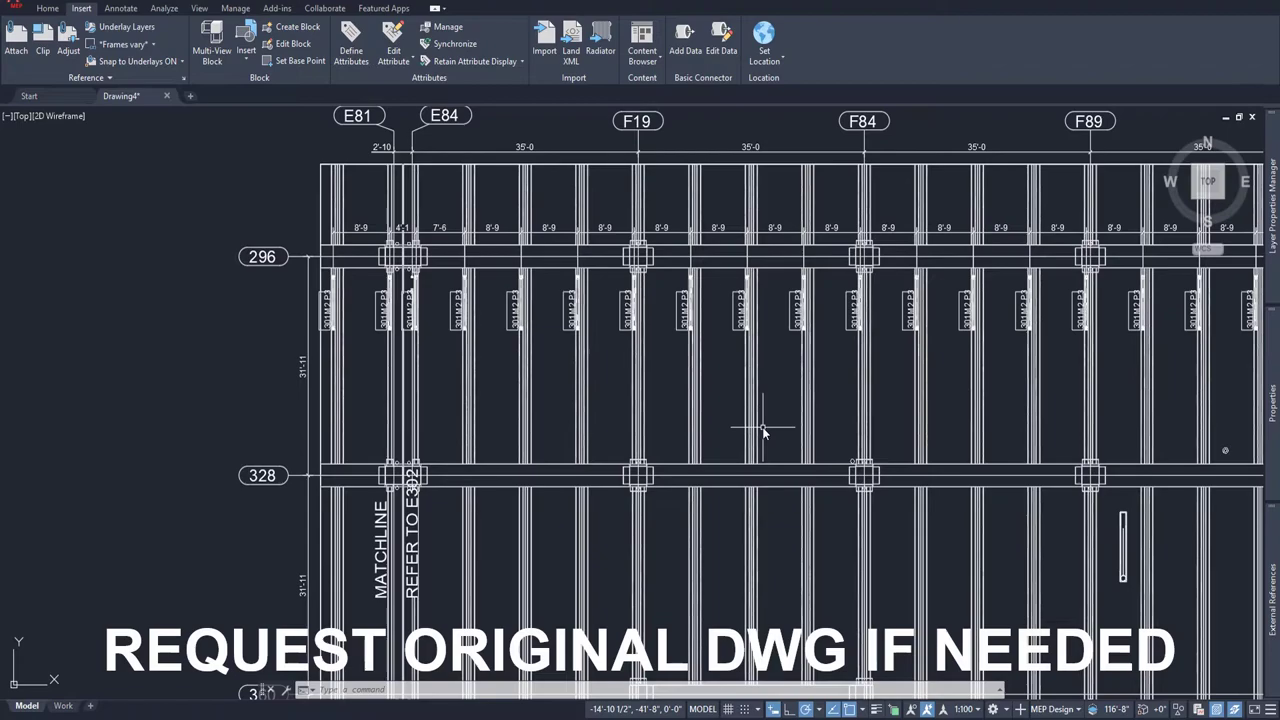
{"action": "scroll", "coordinate": [800, 429], "scroll_direction": "down", "scroll_amount": 2}
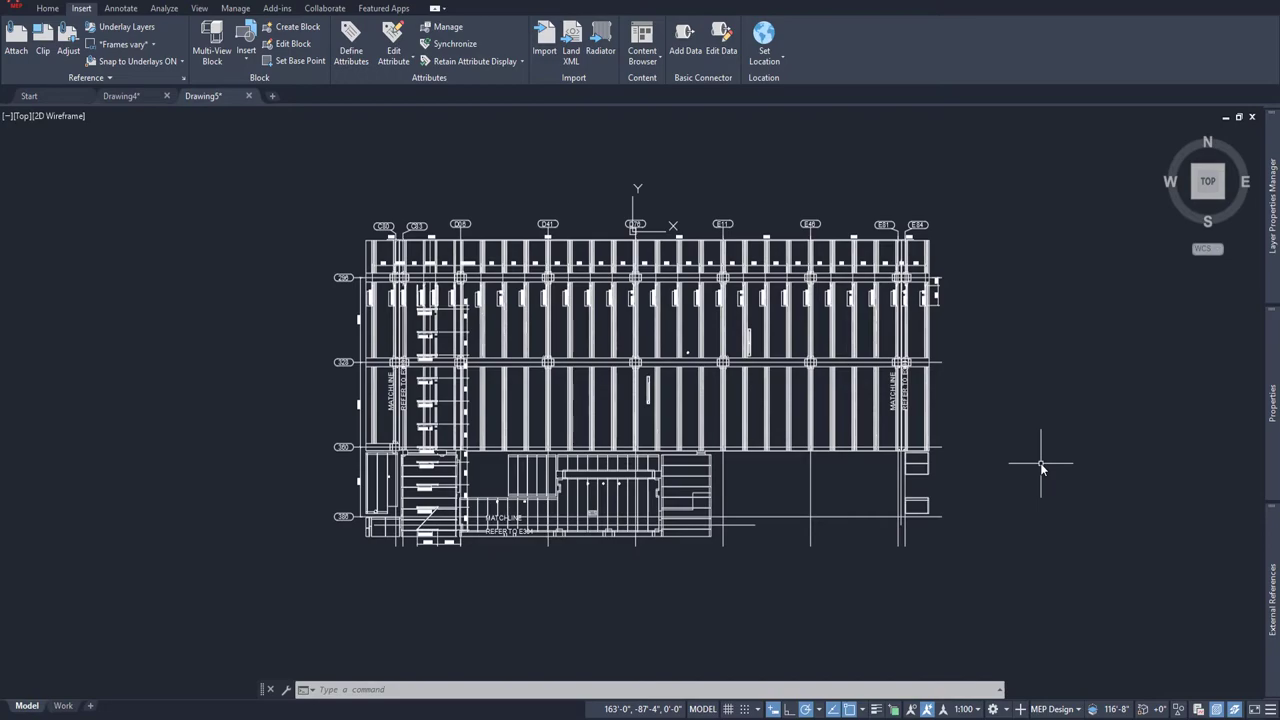
{"action": "scroll", "coordinate": [915, 298], "scroll_direction": "up", "scroll_amount": 2}
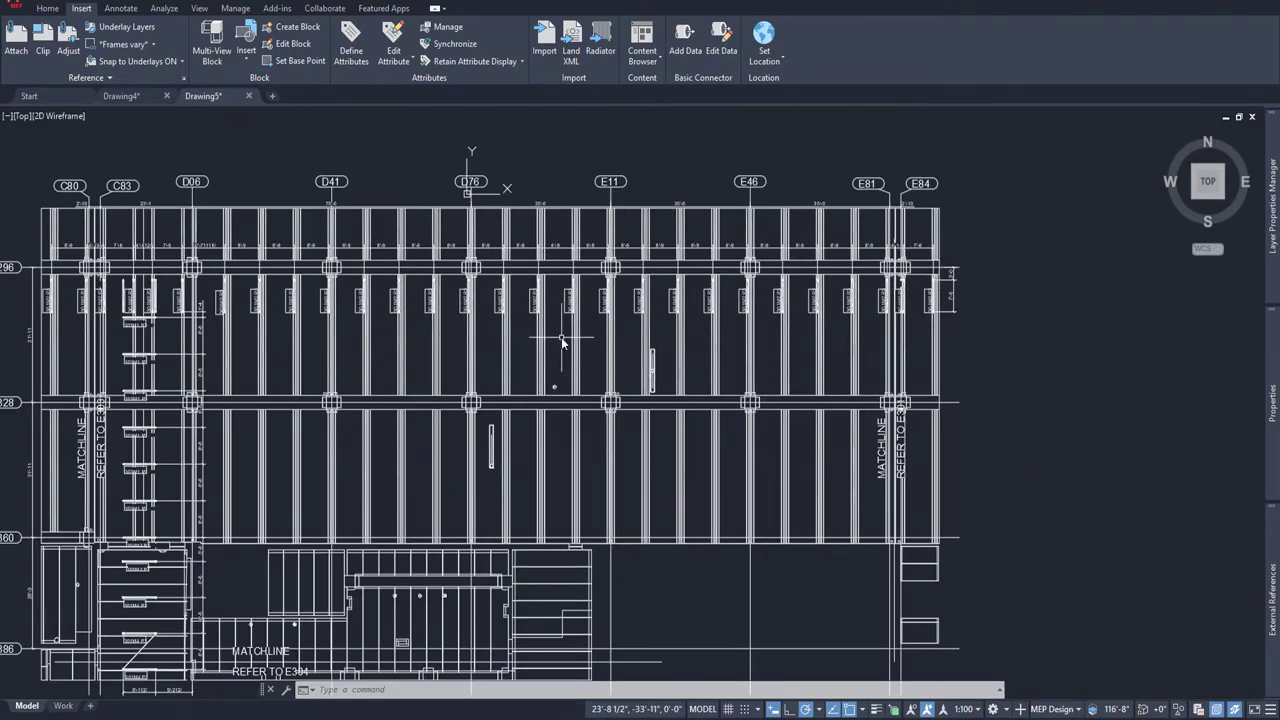
{"action": "scroll", "coordinate": [1131, 571], "scroll_direction": "down", "scroll_amount": 2}
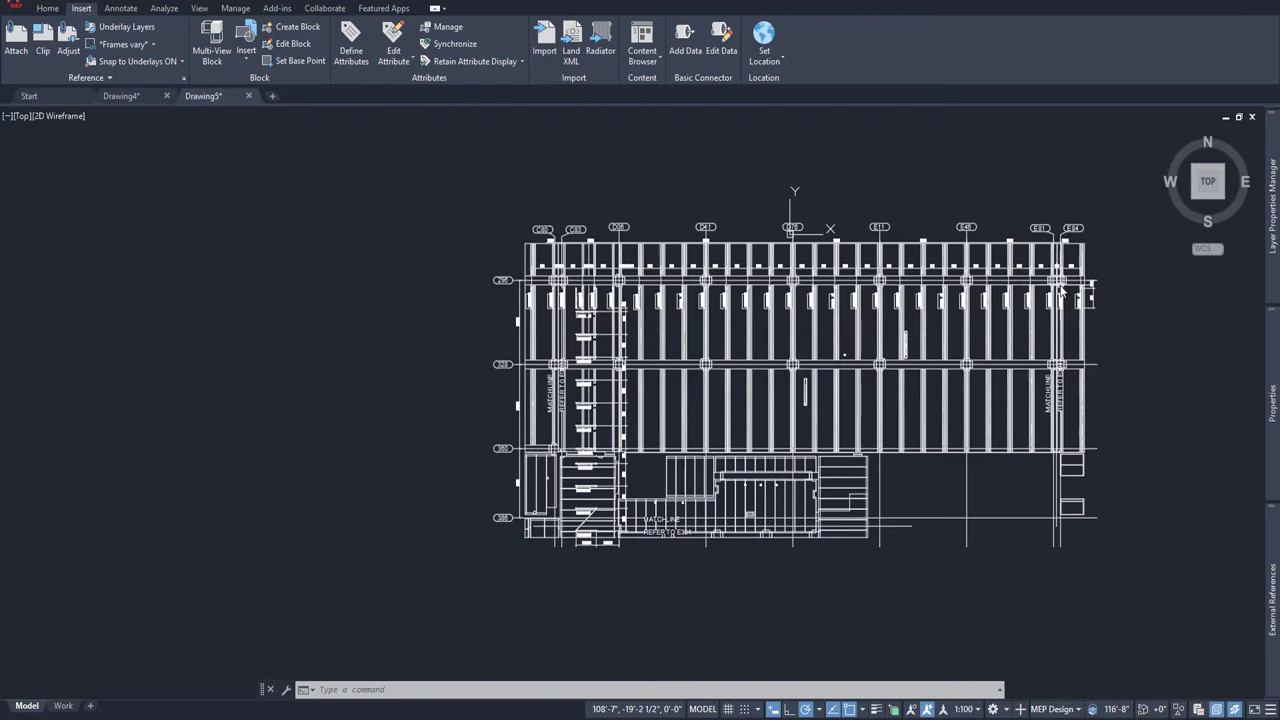
- Copy the entire Drawing5 plan with its base point at the intersection of grid lines E84 and 296
{"action": "middle_click_drag", "start_coordinate": [1162, 394], "coordinate": [1080, 391]}
{"action": "left_click", "coordinate": [369, 170]}
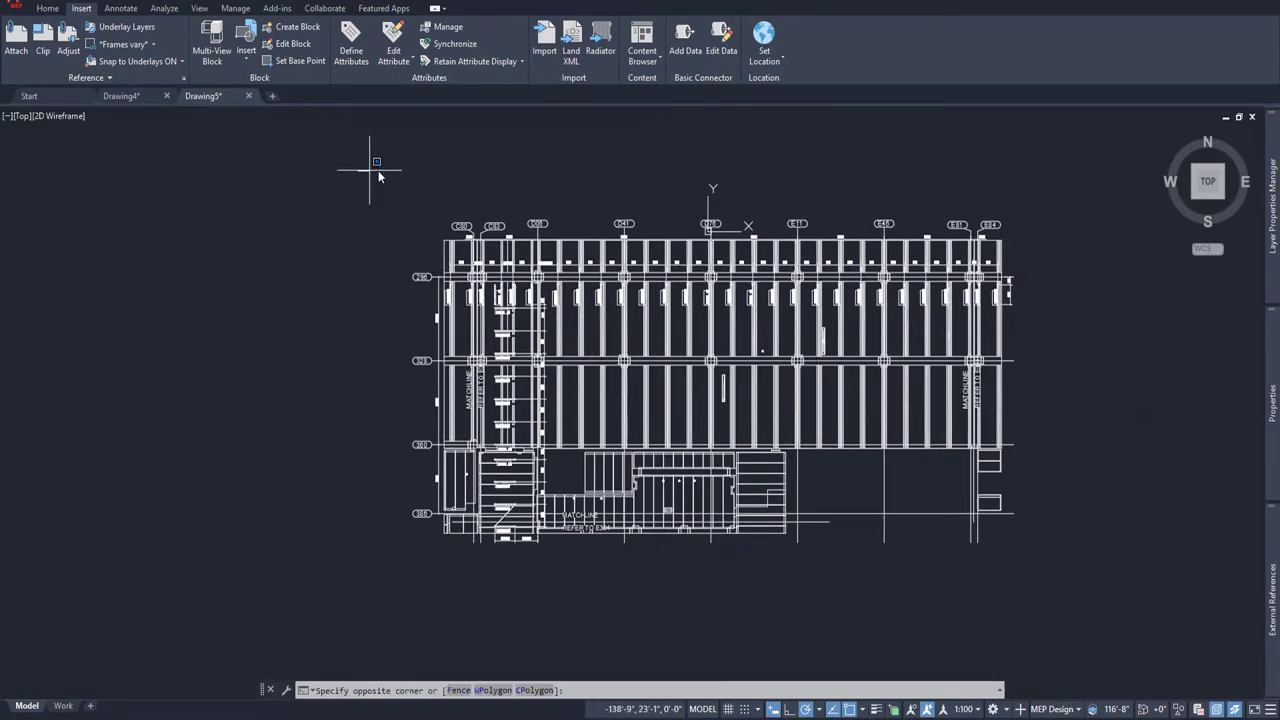
{"action": "left_click", "coordinate": [1049, 588]}
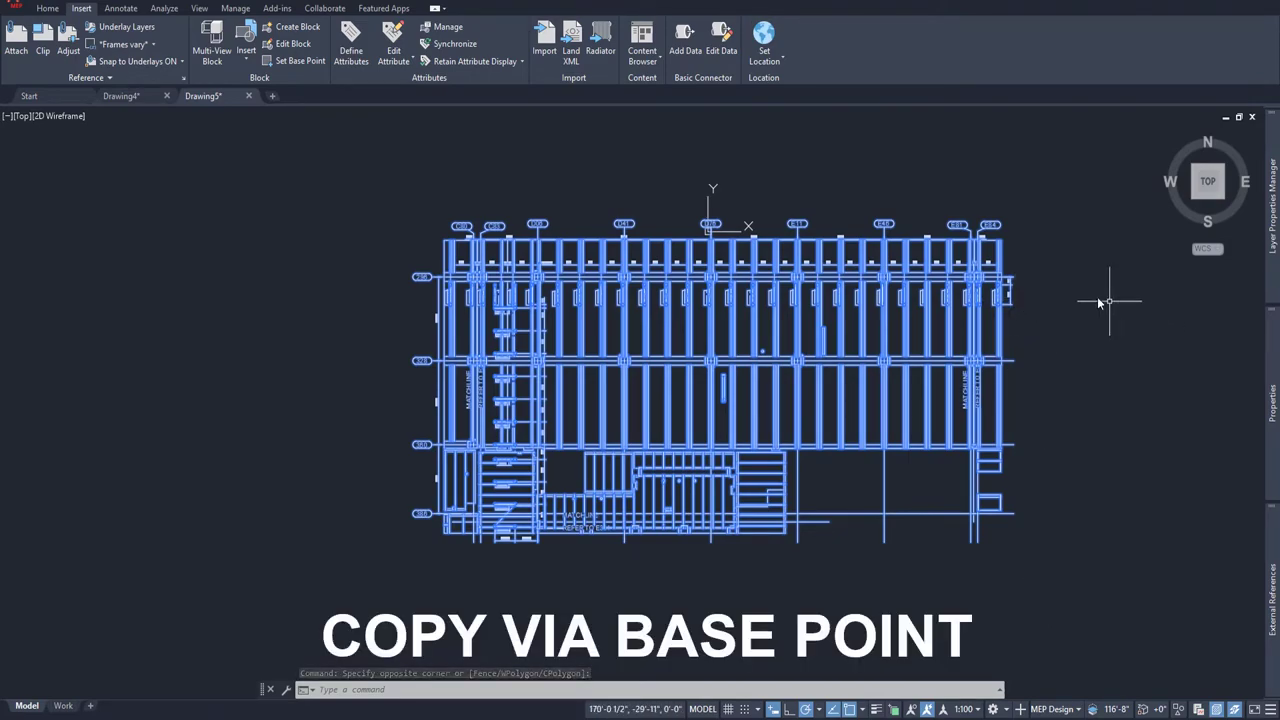
{"action": "right_click", "coordinate": [978, 287]}
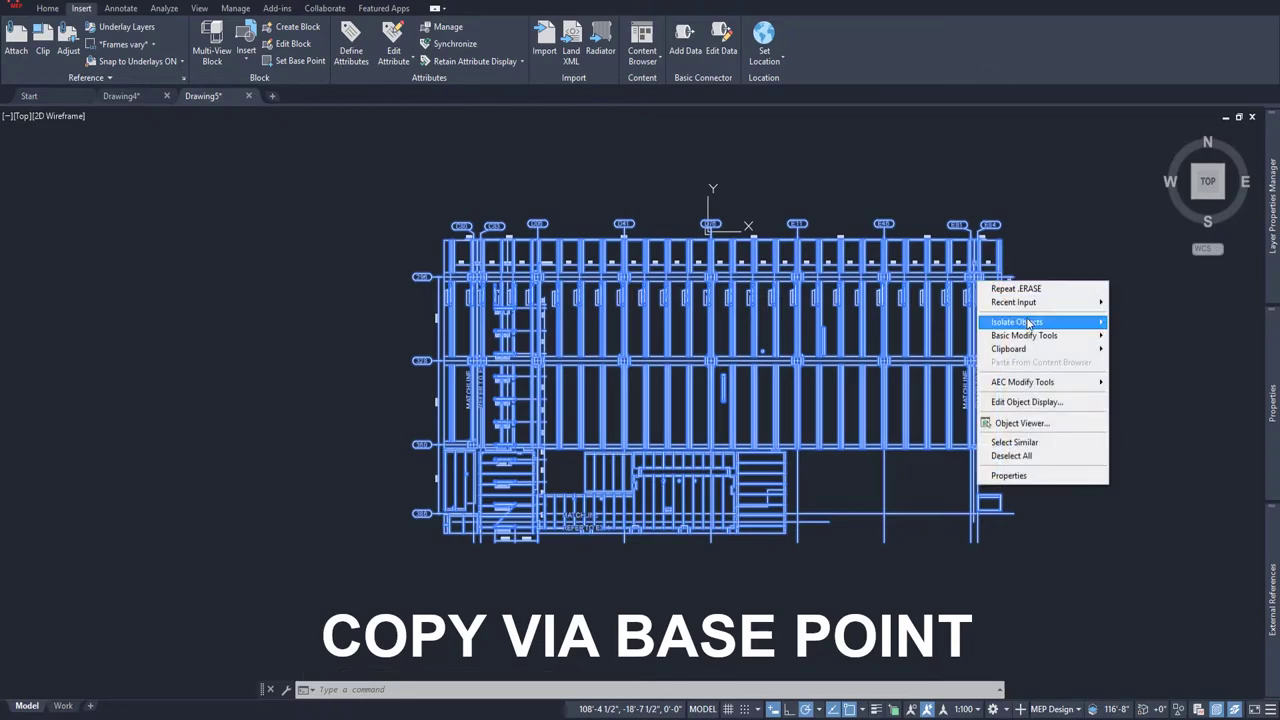
{"action": "mouse_move", "coordinate": [1033, 349]}
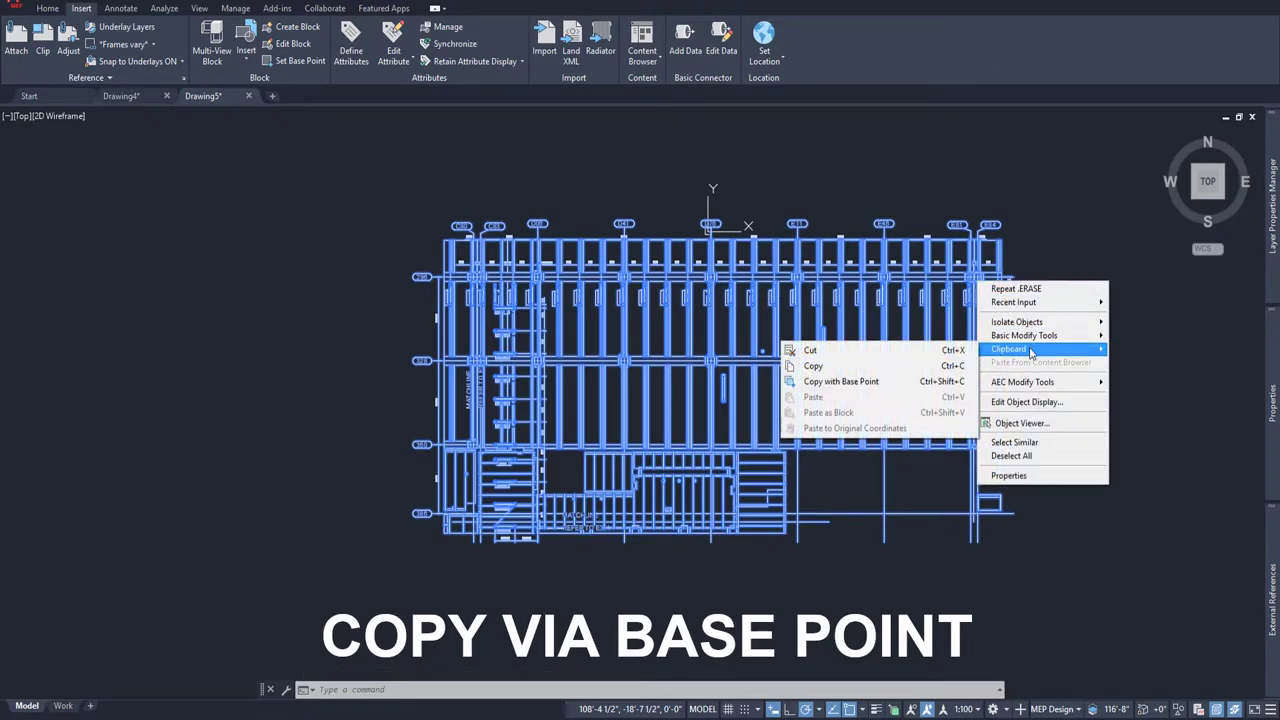
{"action": "left_click", "coordinate": [945, 386]}
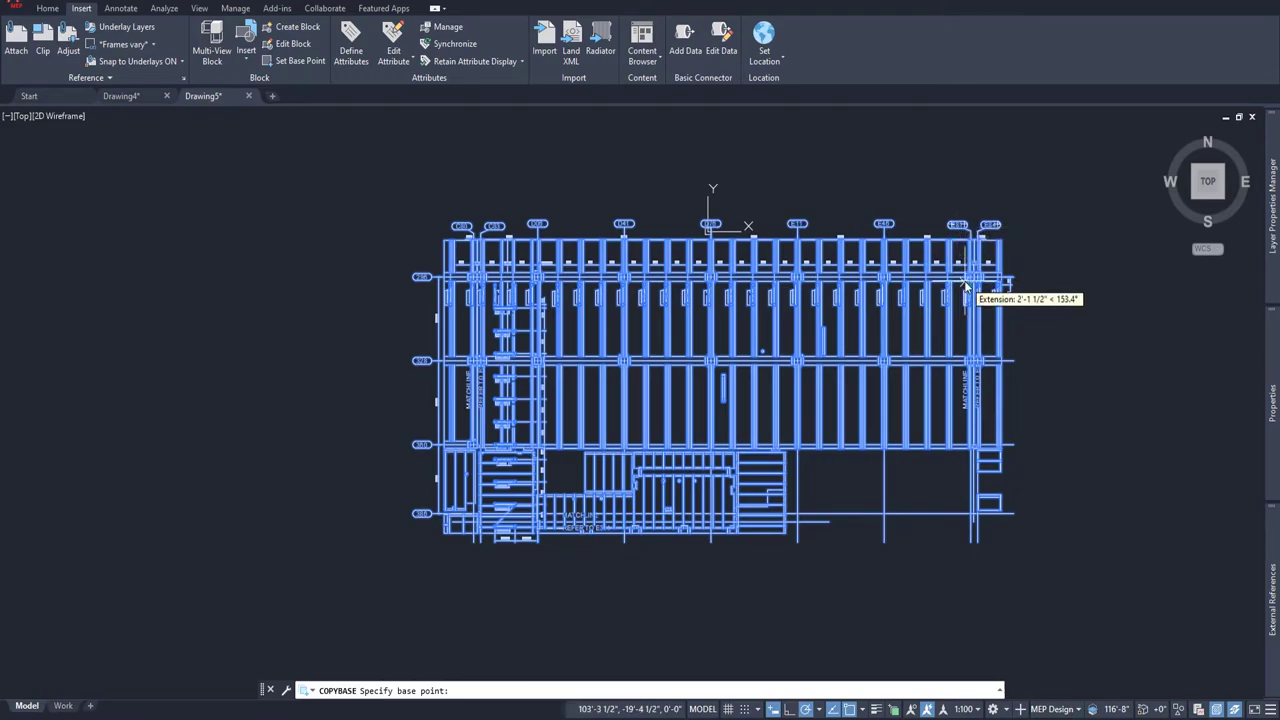
{"action": "scroll", "coordinate": [976, 287], "scroll_direction": "up", "scroll_amount": 4}
{"action": "scroll", "coordinate": [976, 285], "scroll_direction": "up", "scroll_amount": 5}
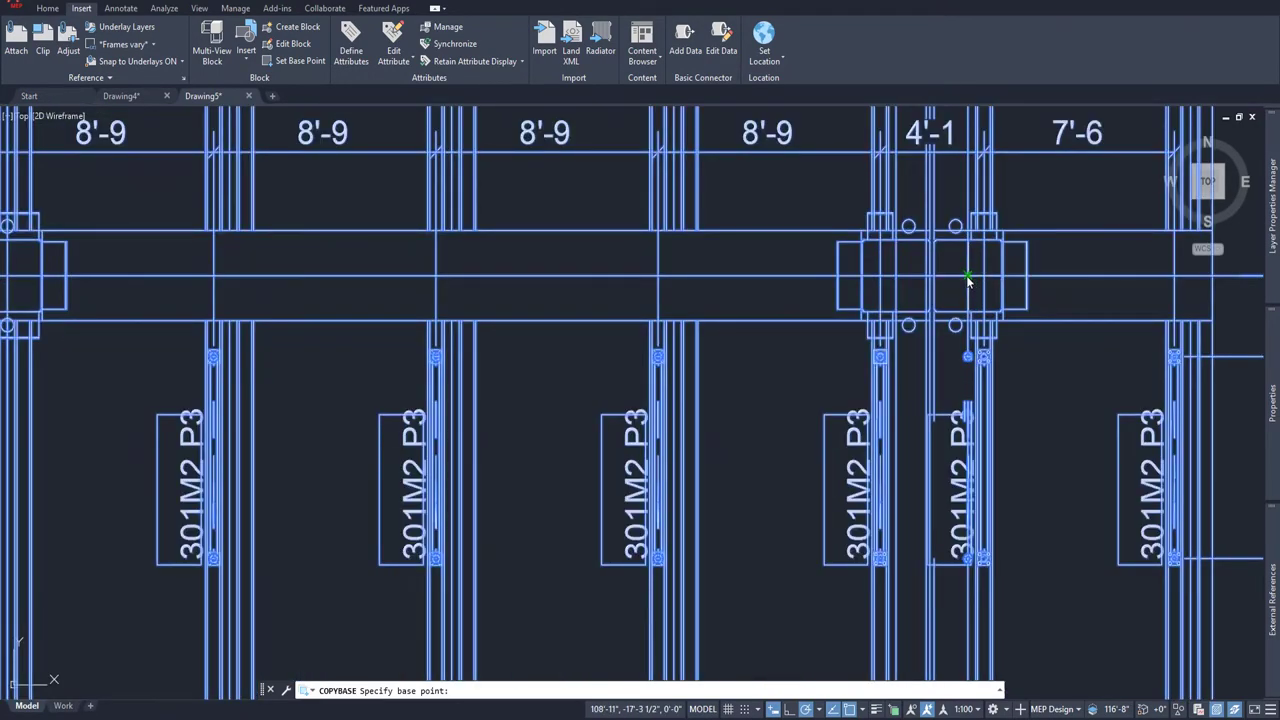
{"action": "left_click", "coordinate": [968, 280]}
{"action": "scroll", "coordinate": [826, 380], "scroll_direction": "down", "scroll_amount": 8}
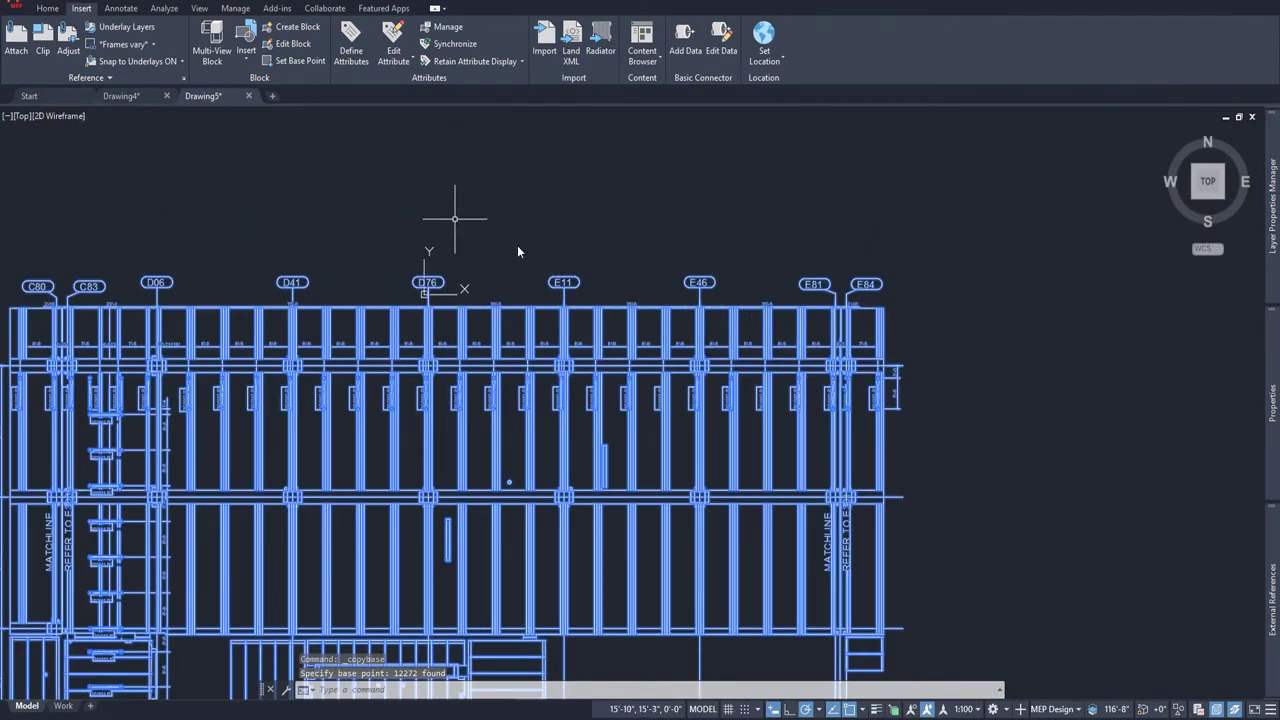
- Paste the copied plan into Drawing4 with its base point on the matching E84 and 296 grid intersection
{"action": "left_click", "coordinate": [137, 96]}
{"action": "scroll", "coordinate": [413, 237], "scroll_direction": "down", "scroll_amount": 3}
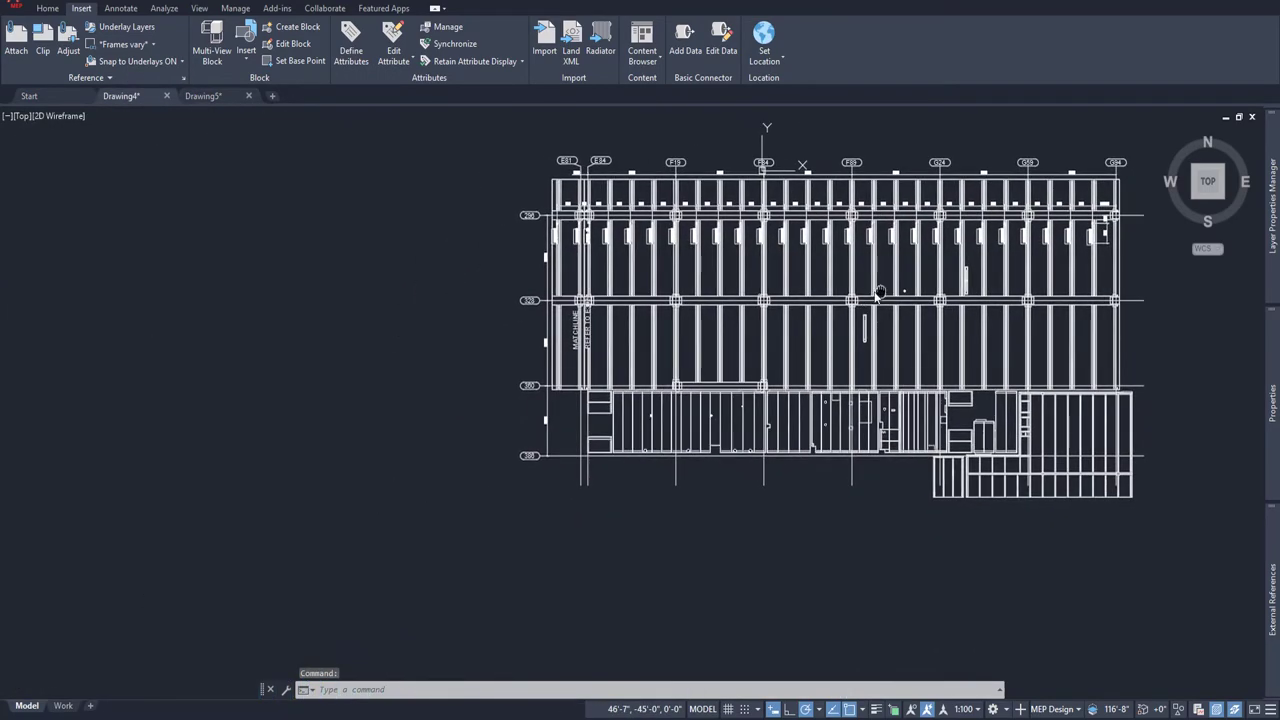
{"action": "scroll", "coordinate": [413, 237], "scroll_direction": "up", "scroll_amount": 4}
{"action": "middle_click_drag", "start_coordinate": [413, 237], "coordinate": [601, 301]}
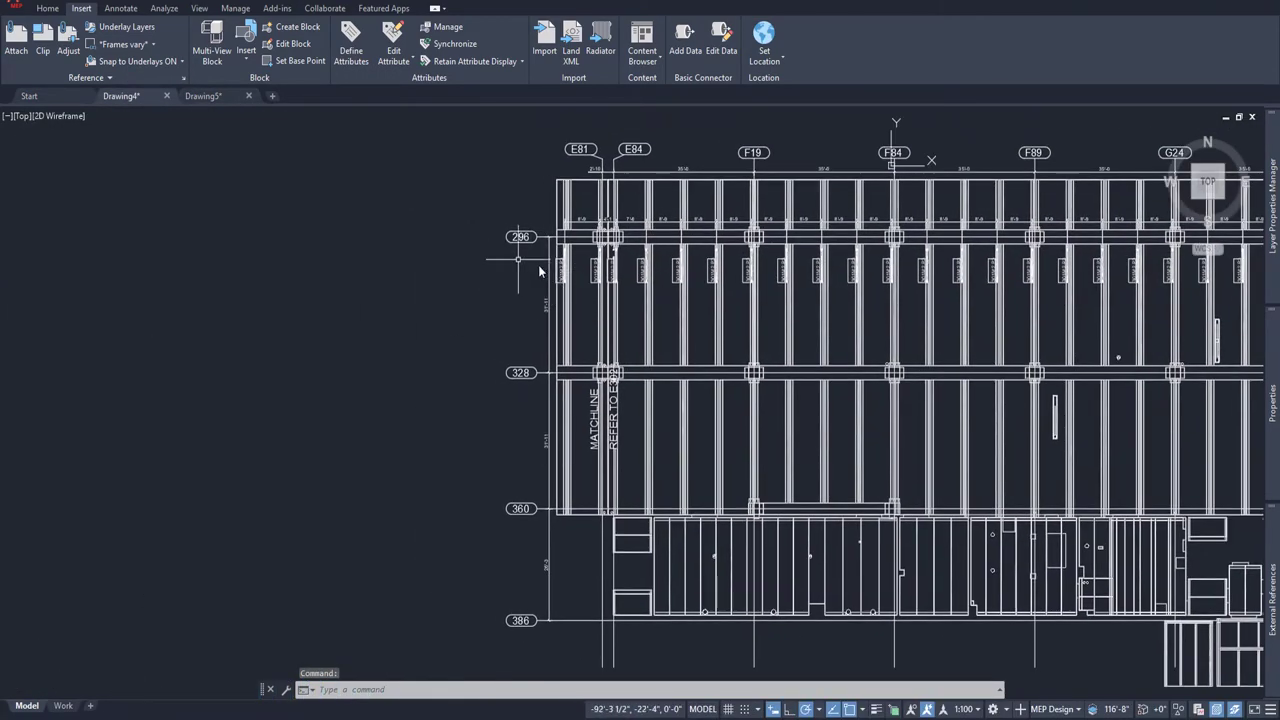
{"action": "key", "text": "ctrl+v"}
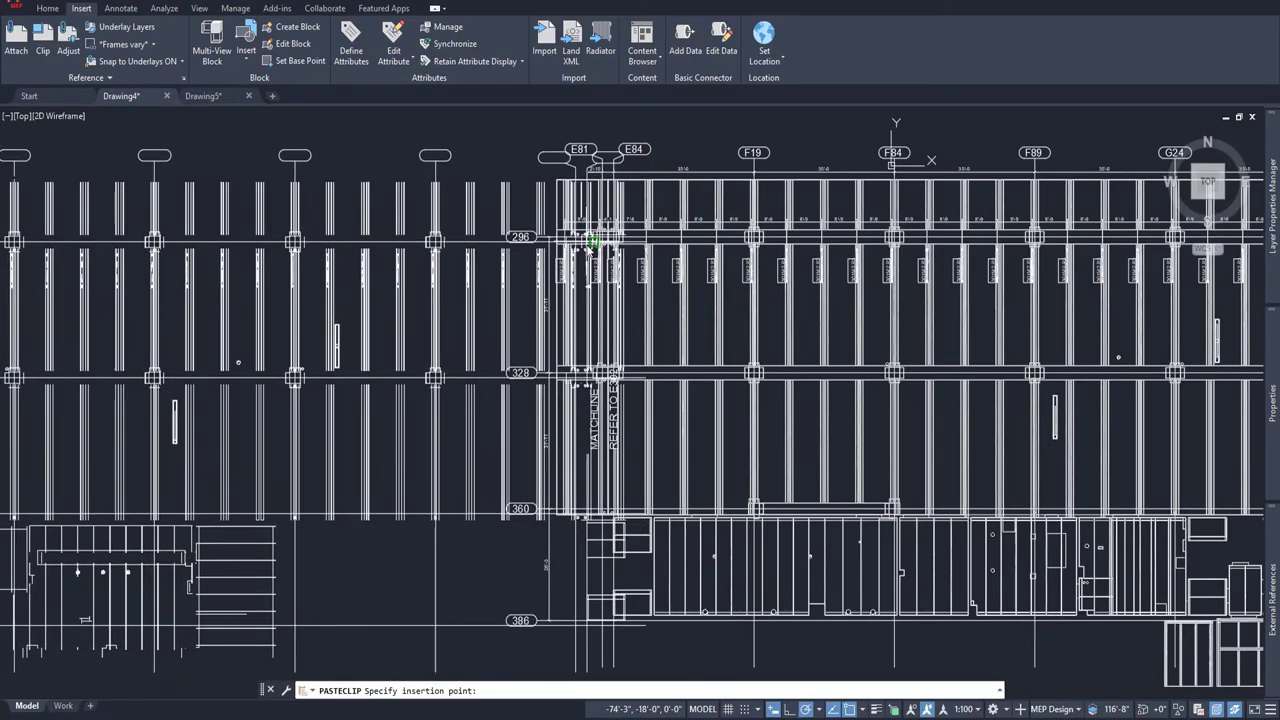
{"action": "scroll", "coordinate": [581, 237], "scroll_direction": "up", "scroll_amount": 8}
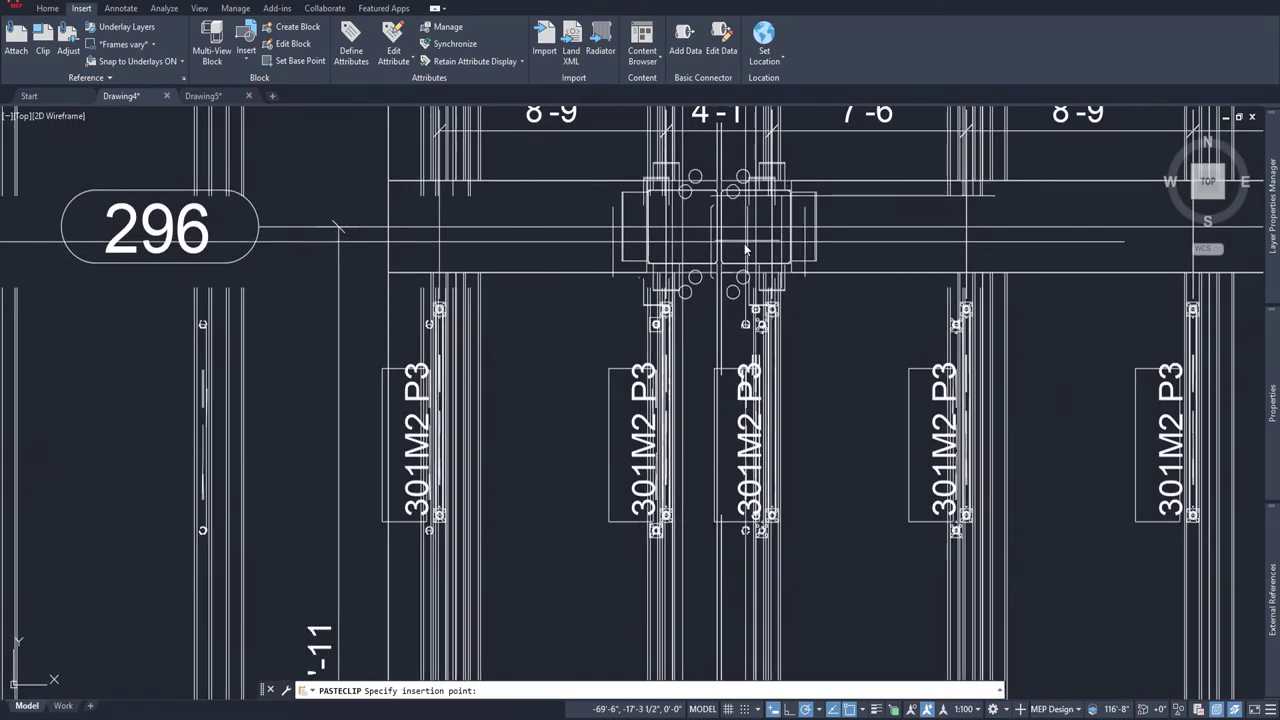
{"action": "left_click", "coordinate": [760, 232]}
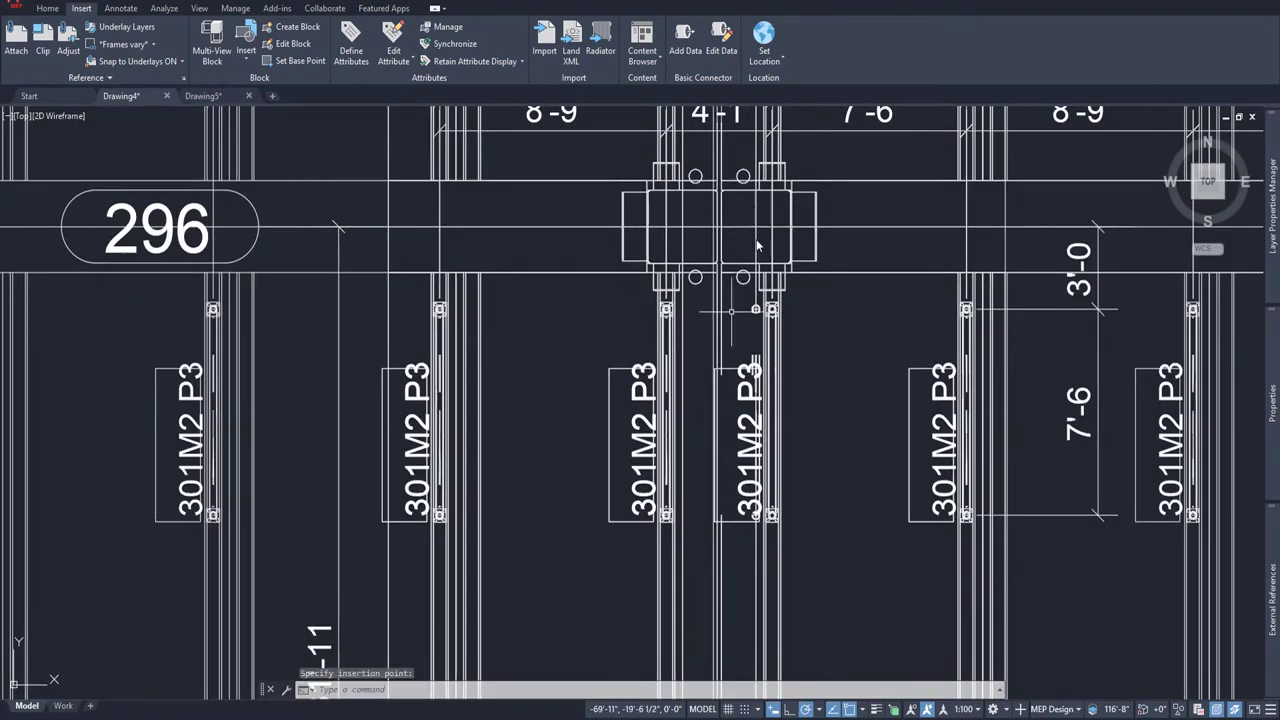
- Undo the plan paste in Drawing4
{"action": "scroll", "coordinate": [756, 422], "scroll_direction": "down", "scroll_amount": 7}
{"action": "middle_click_drag", "start_coordinate": [756, 415], "coordinate": [835, 355]}
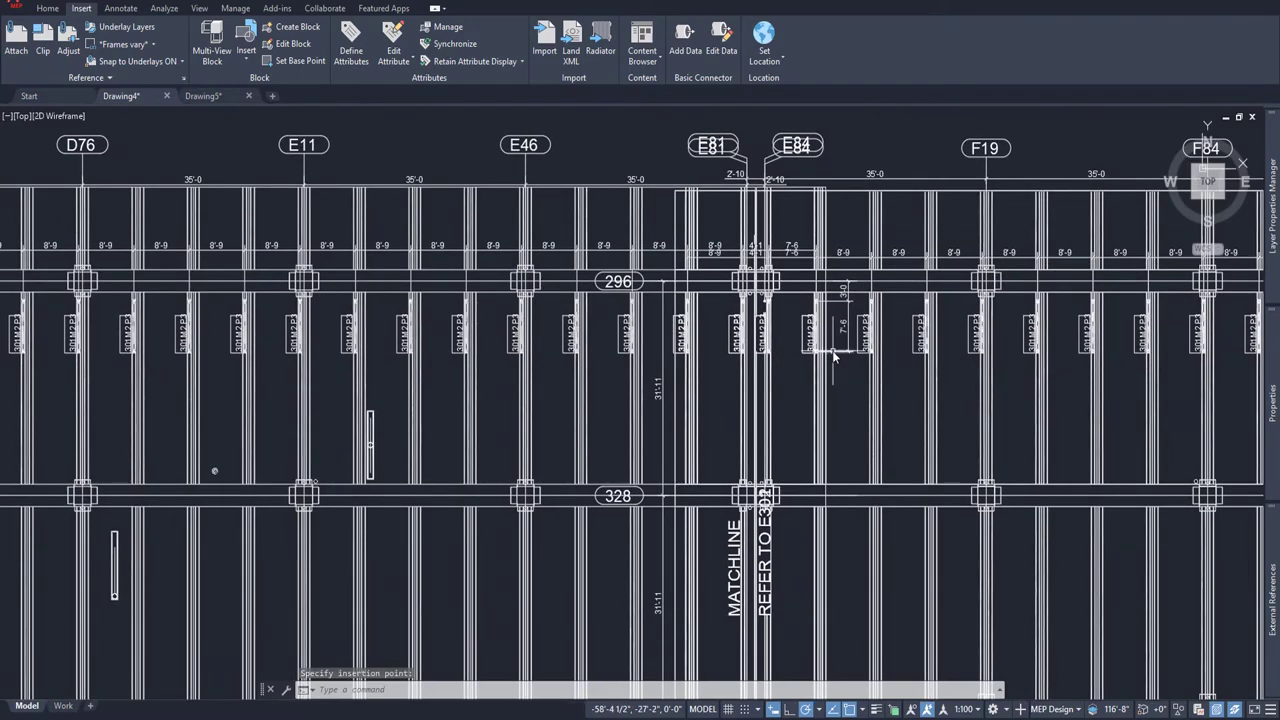
{"action": "key", "text": "ctrl+z"}
{"action": "key", "text": "ctrl+z"}
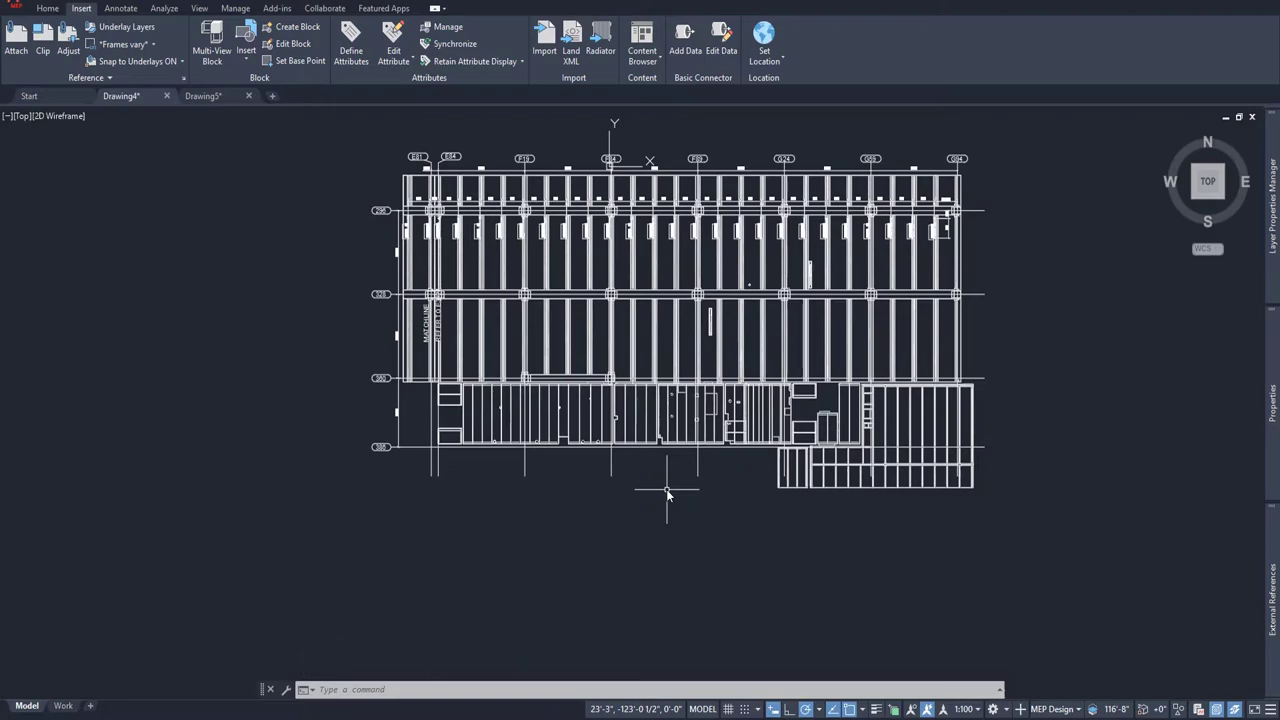
- Copy the entire Drawing5 plan to the clipboard without specifying a base point
{"action": "left_click", "coordinate": [203, 95]}
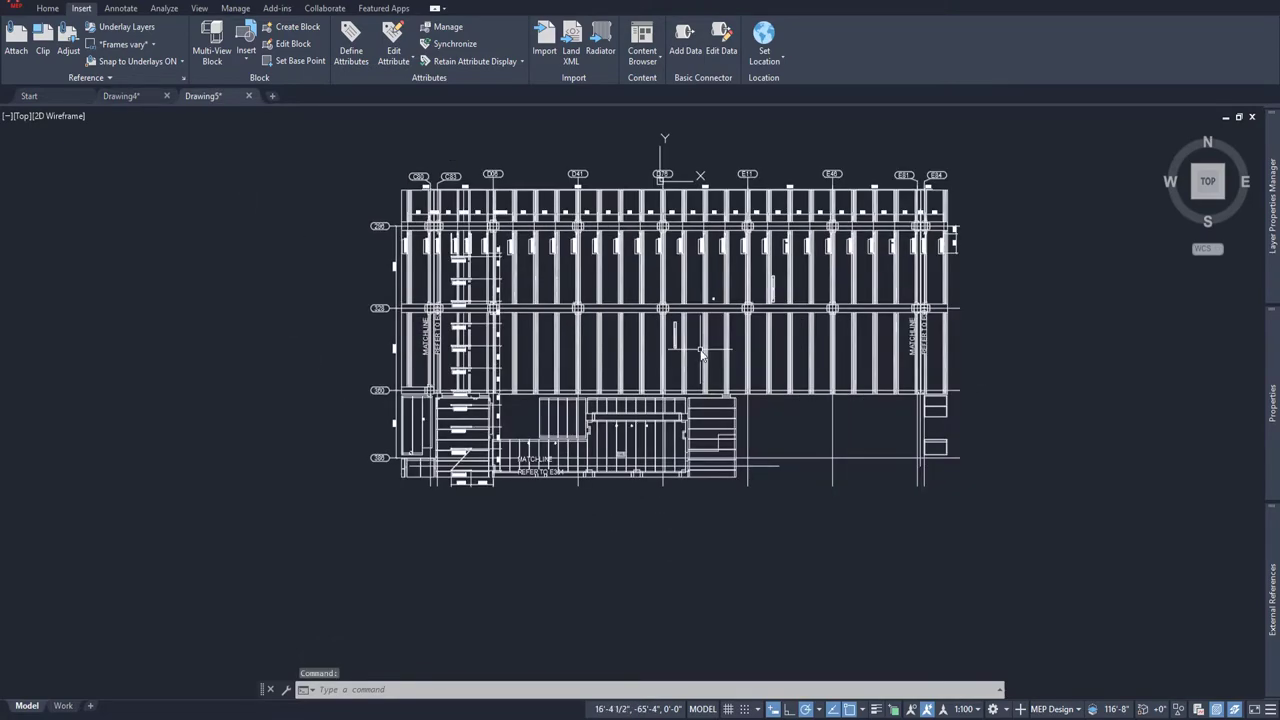
{"action": "left_click", "coordinate": [314, 132]}
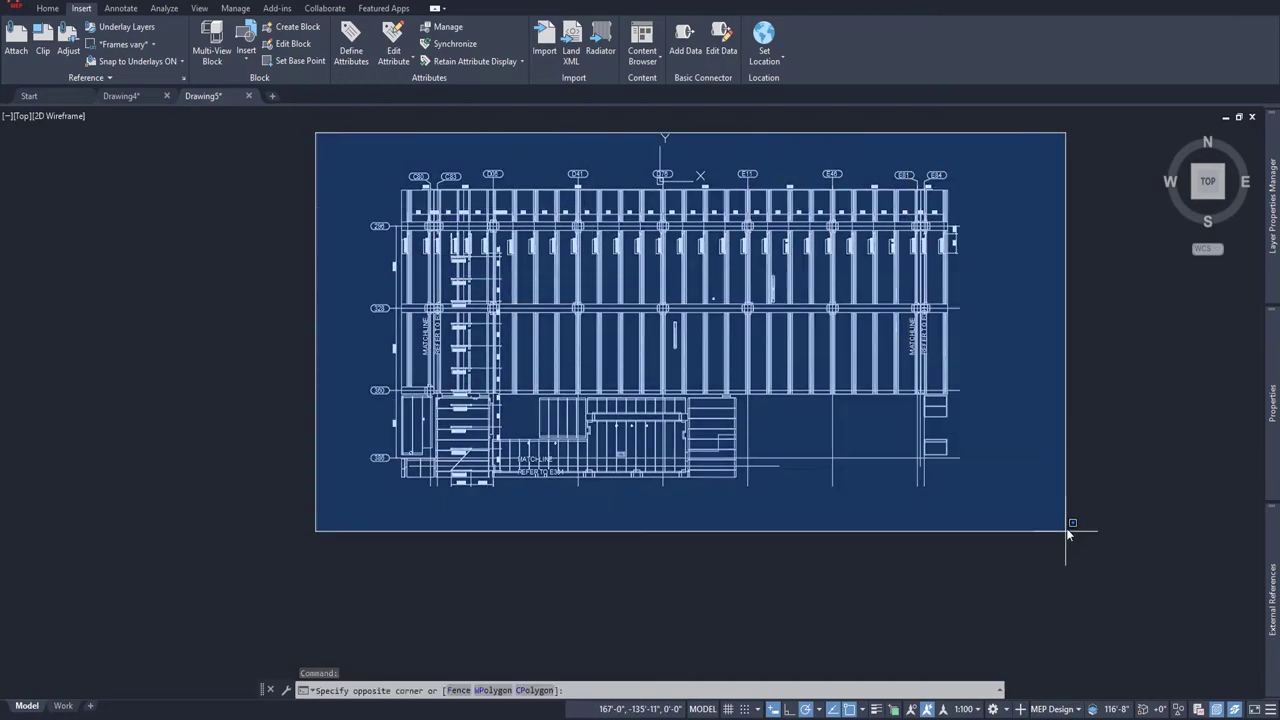
{"action": "left_click", "coordinate": [1047, 550]}
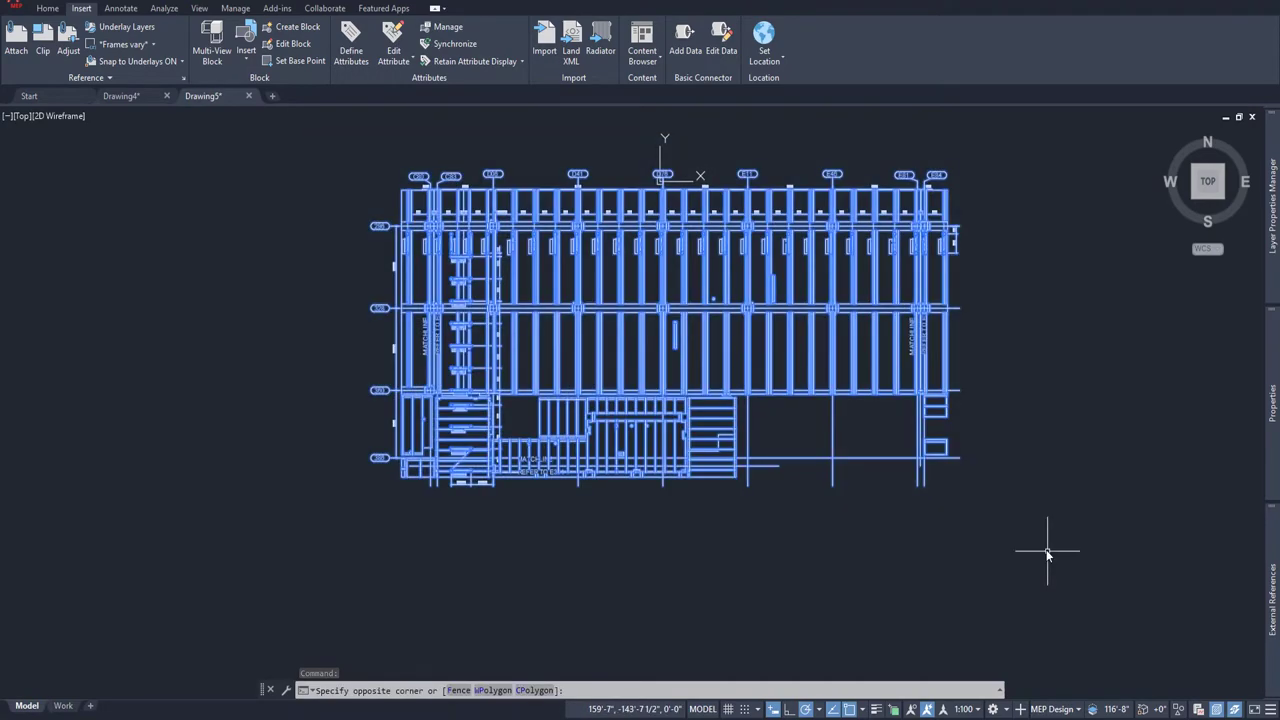
{"action": "right_click", "coordinate": [750, 312]}
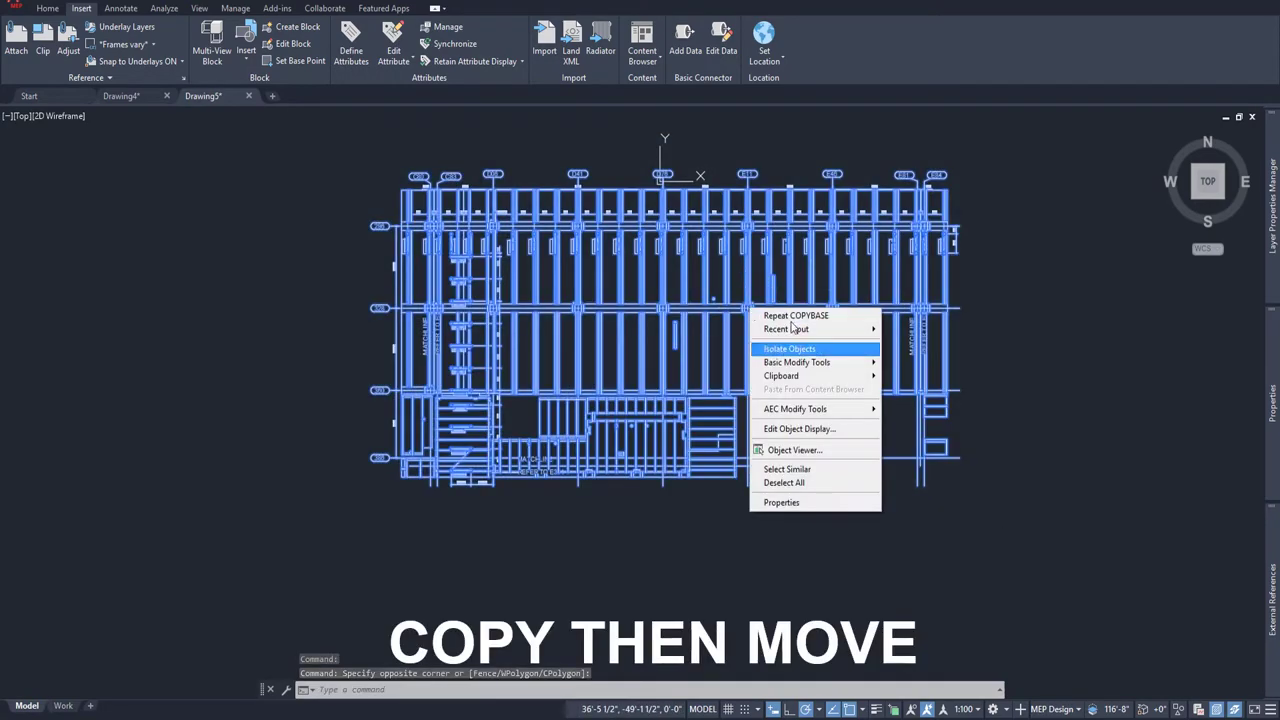
{"action": "mouse_move", "coordinate": [812, 376]}
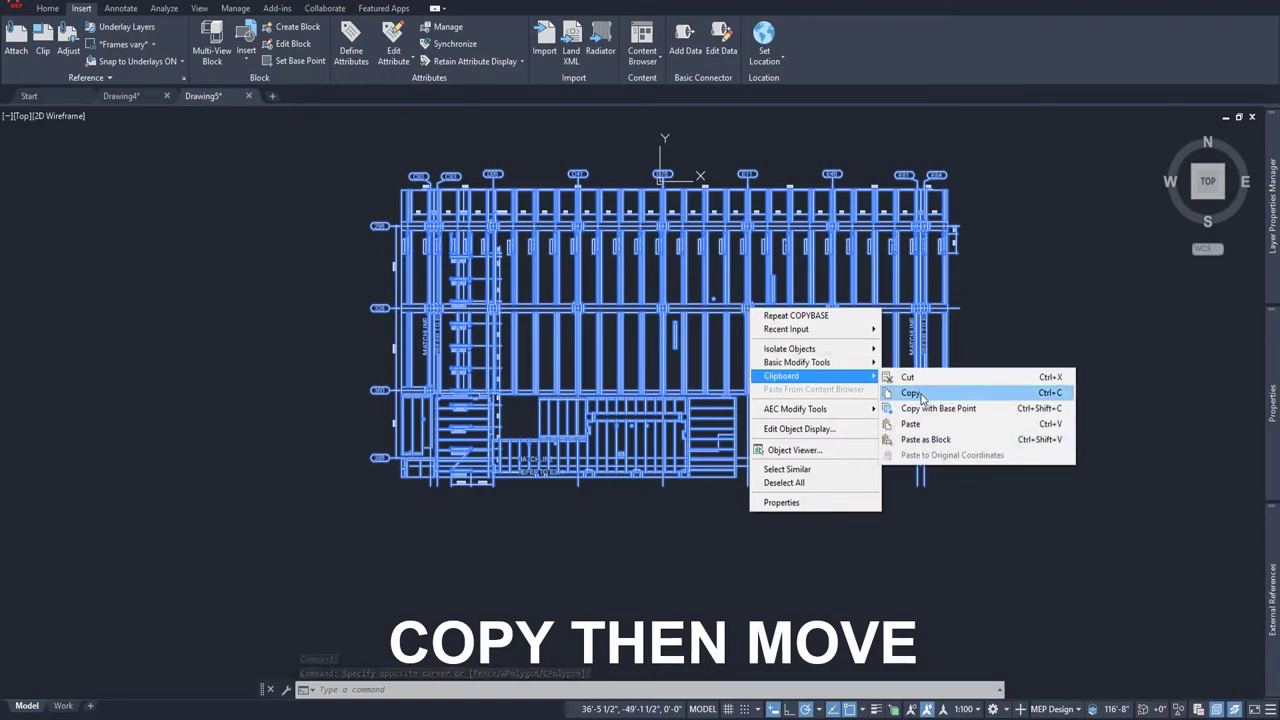
{"action": "left_click", "coordinate": [1050, 393]}
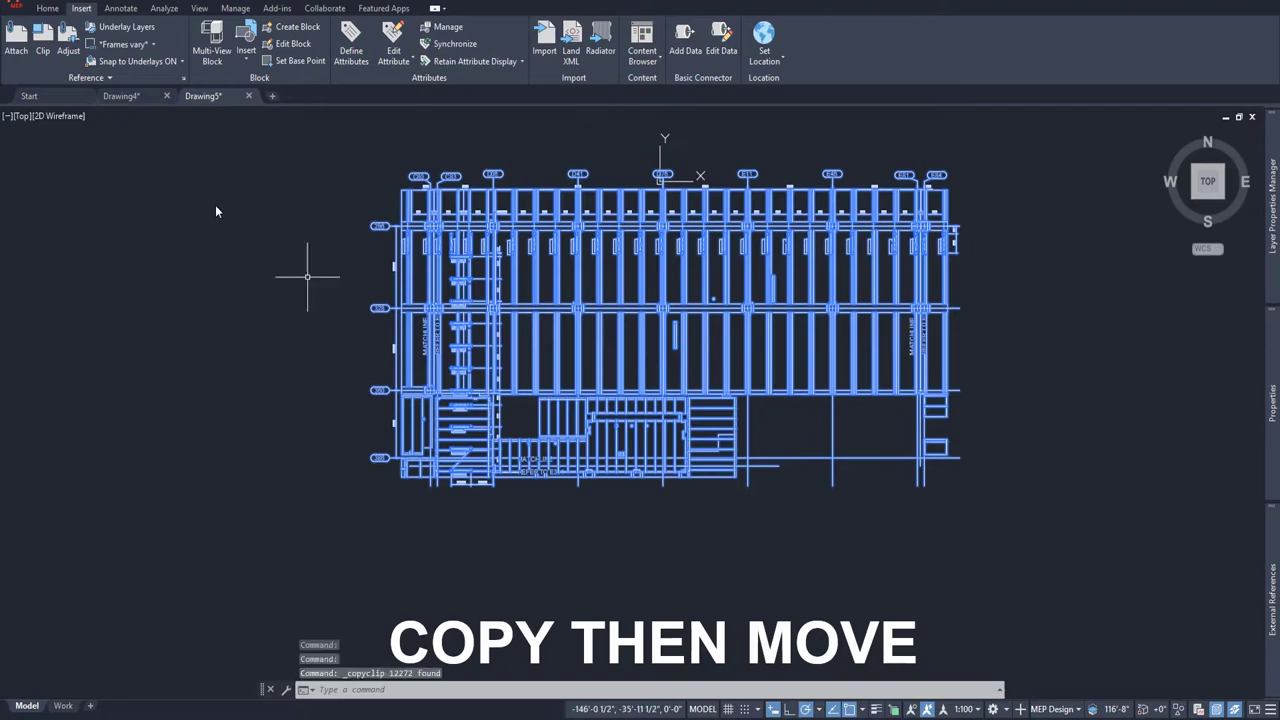
- Paste the copied plan into the empty space west of the existing plan in Drawing4
{"action": "left_click", "coordinate": [116, 95]}
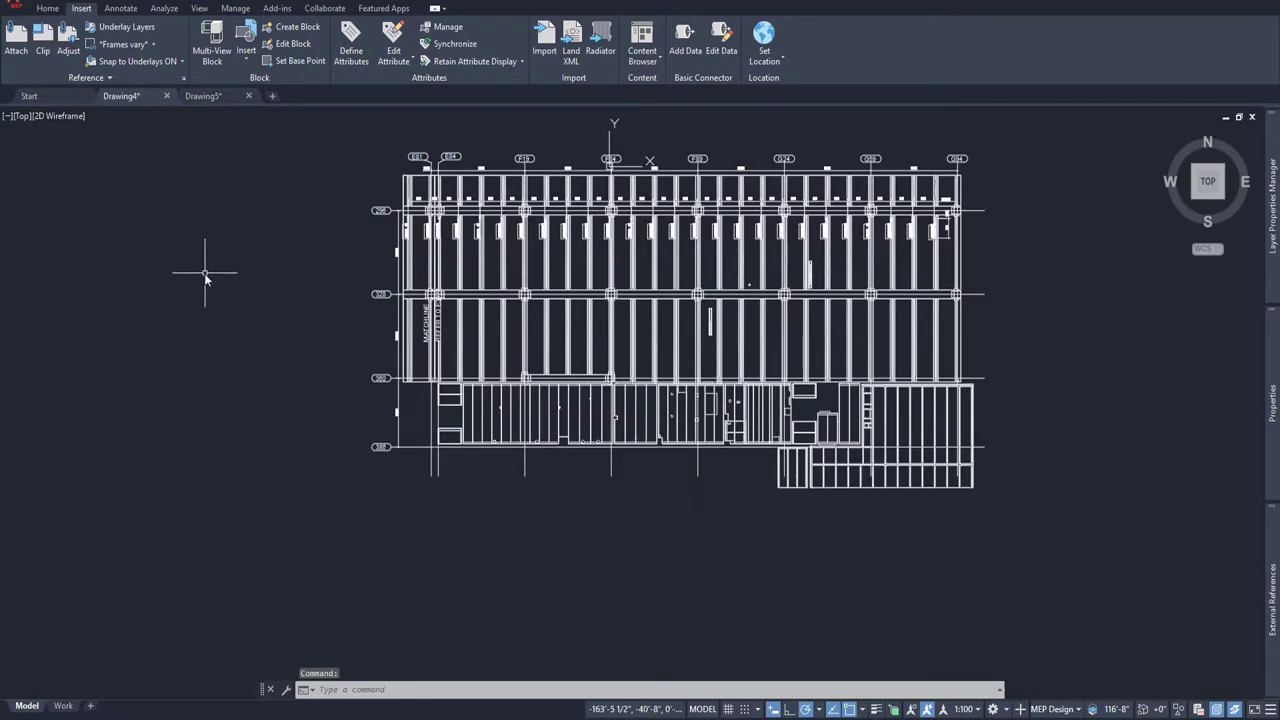
{"action": "scroll", "coordinate": [204, 273], "scroll_direction": "down", "scroll_amount": 3}
{"action": "middle_click_drag", "start_coordinate": [204, 273], "coordinate": [472, 260]}
{"action": "key", "text": "ctrl+v"}
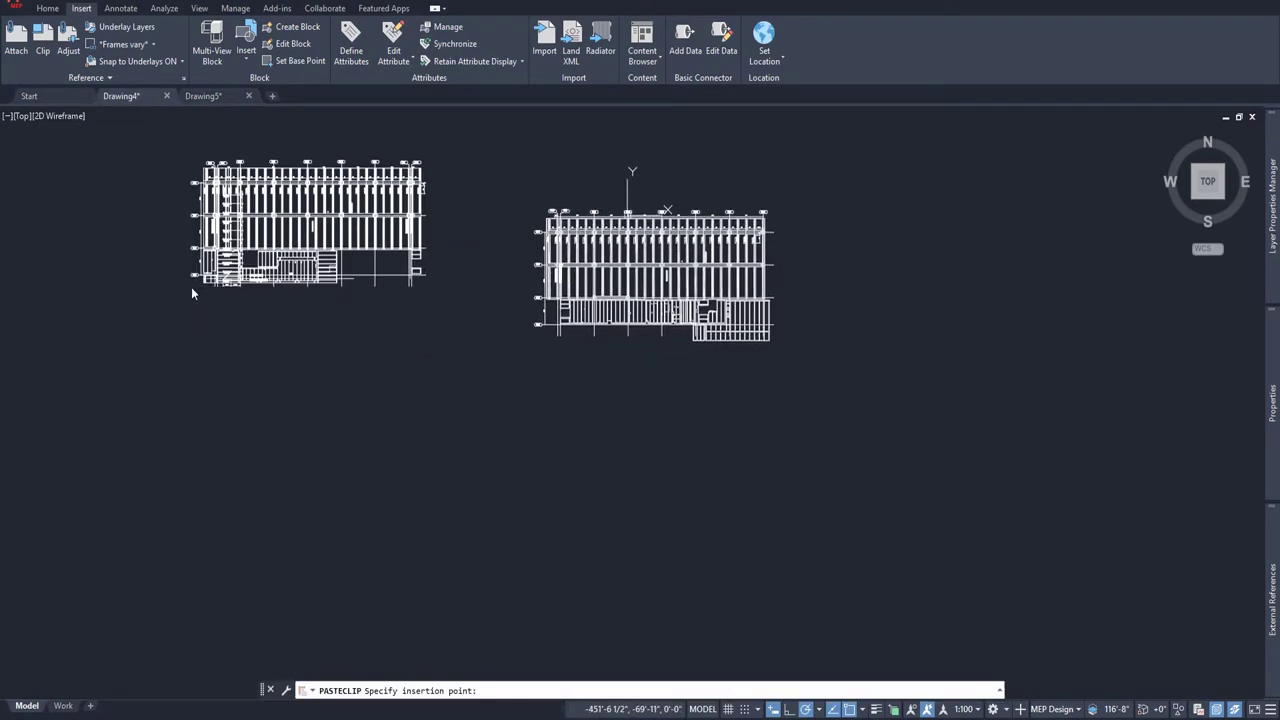
{"action": "left_click", "coordinate": [191, 287]}
- Move the pasted west plan by its E84 and 296 grid intersection onto the matching intersection of the east plan
{"action": "left_click", "coordinate": [140, 136]}
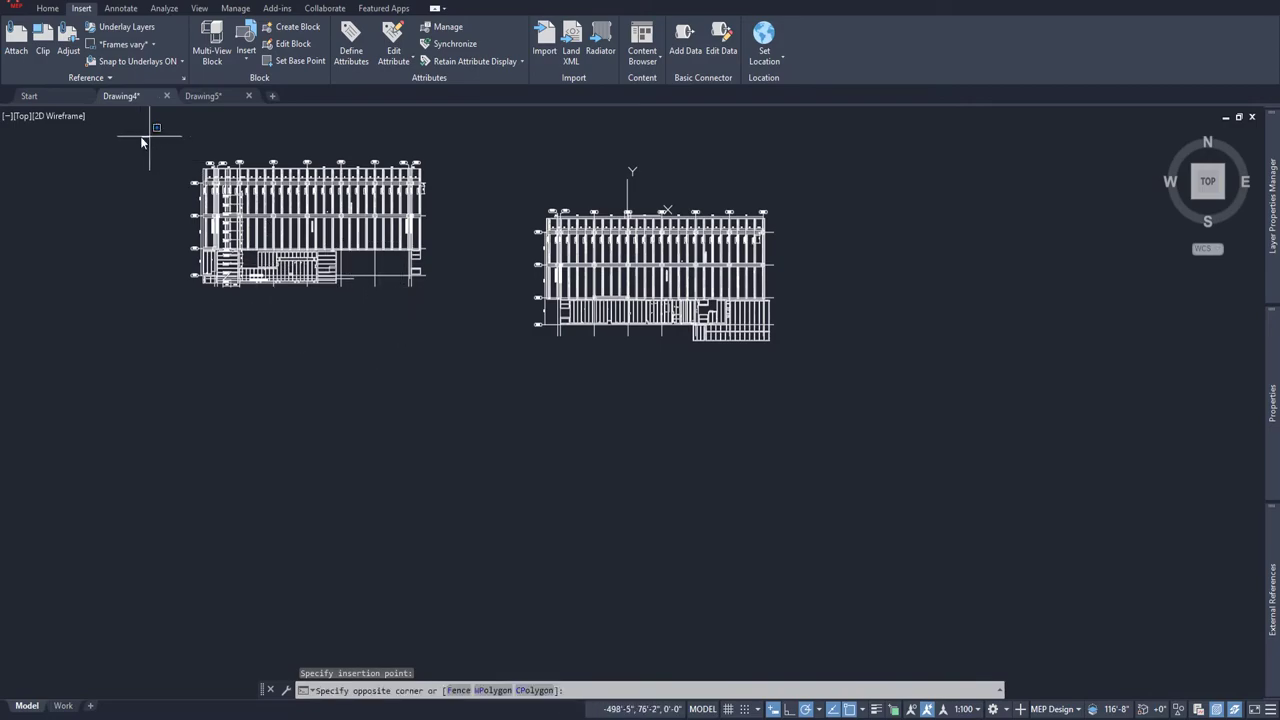
{"action": "left_click", "coordinate": [464, 342]}
{"action": "type", "text": "m"}
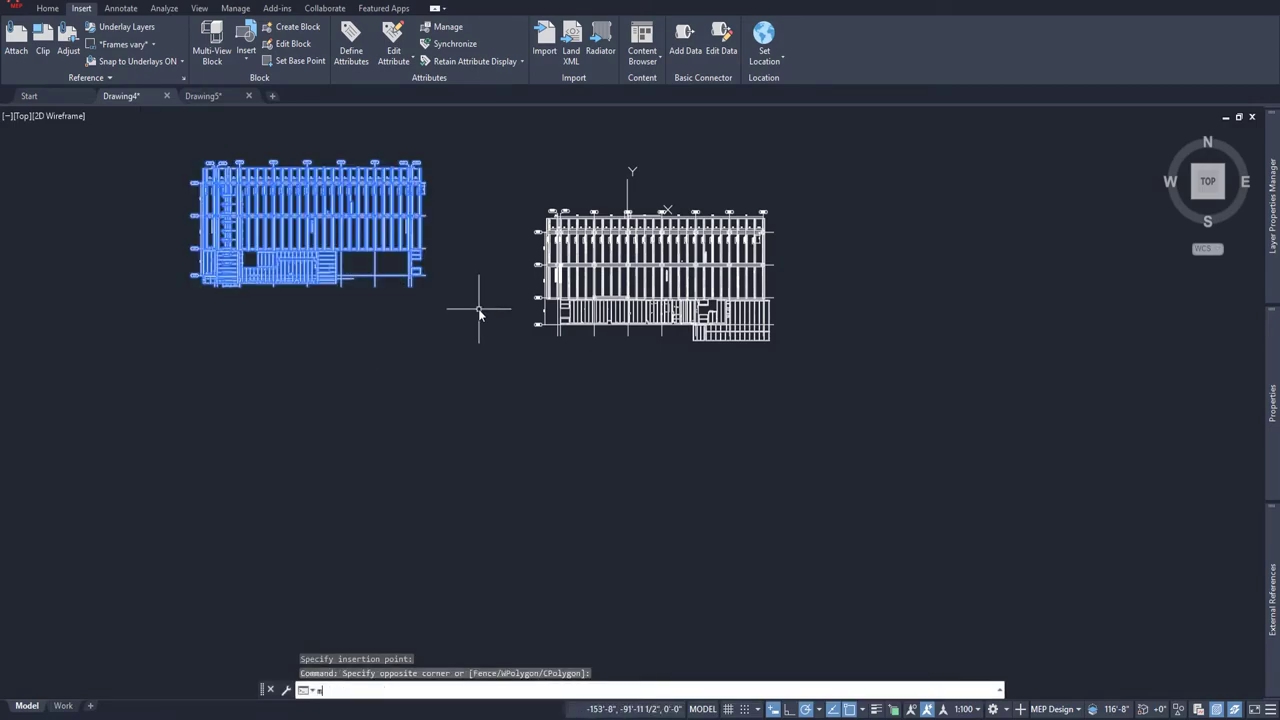
{"action": "key", "text": "Return"}
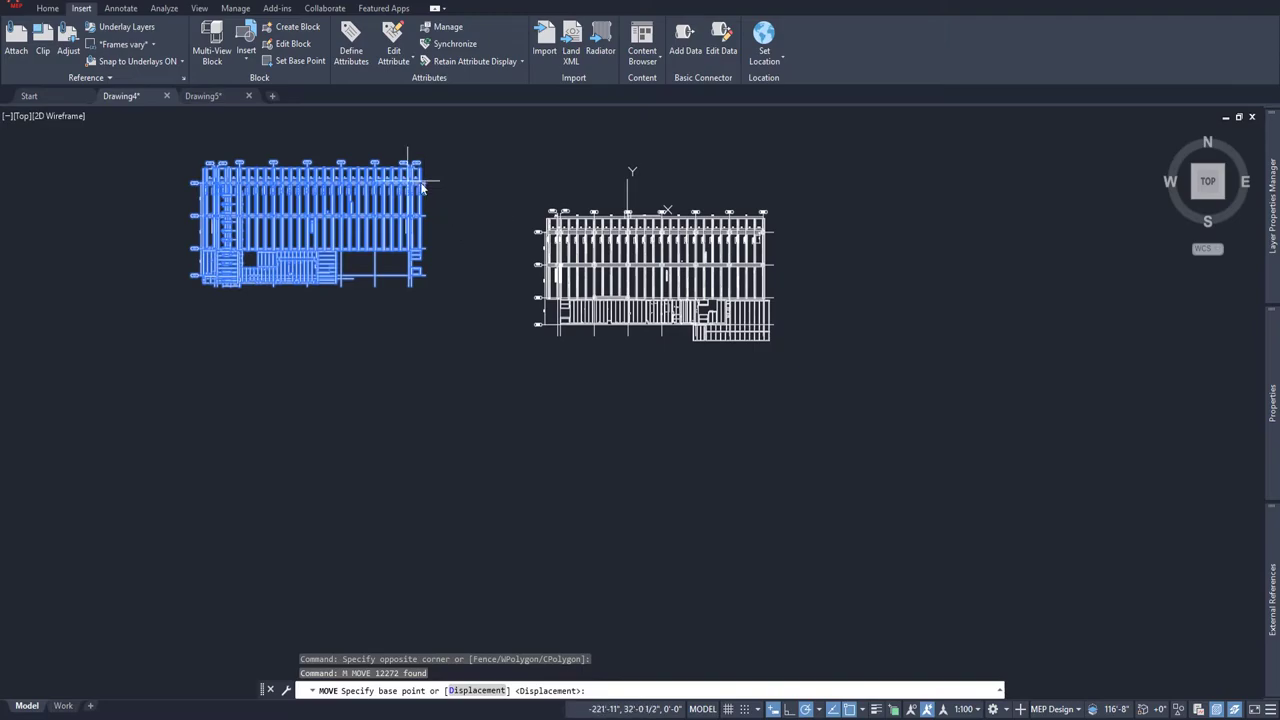
{"action": "scroll", "coordinate": [422, 190], "scroll_direction": "up", "scroll_amount": 8}
{"action": "scroll", "coordinate": [424, 190], "scroll_direction": "up", "scroll_amount": 5}
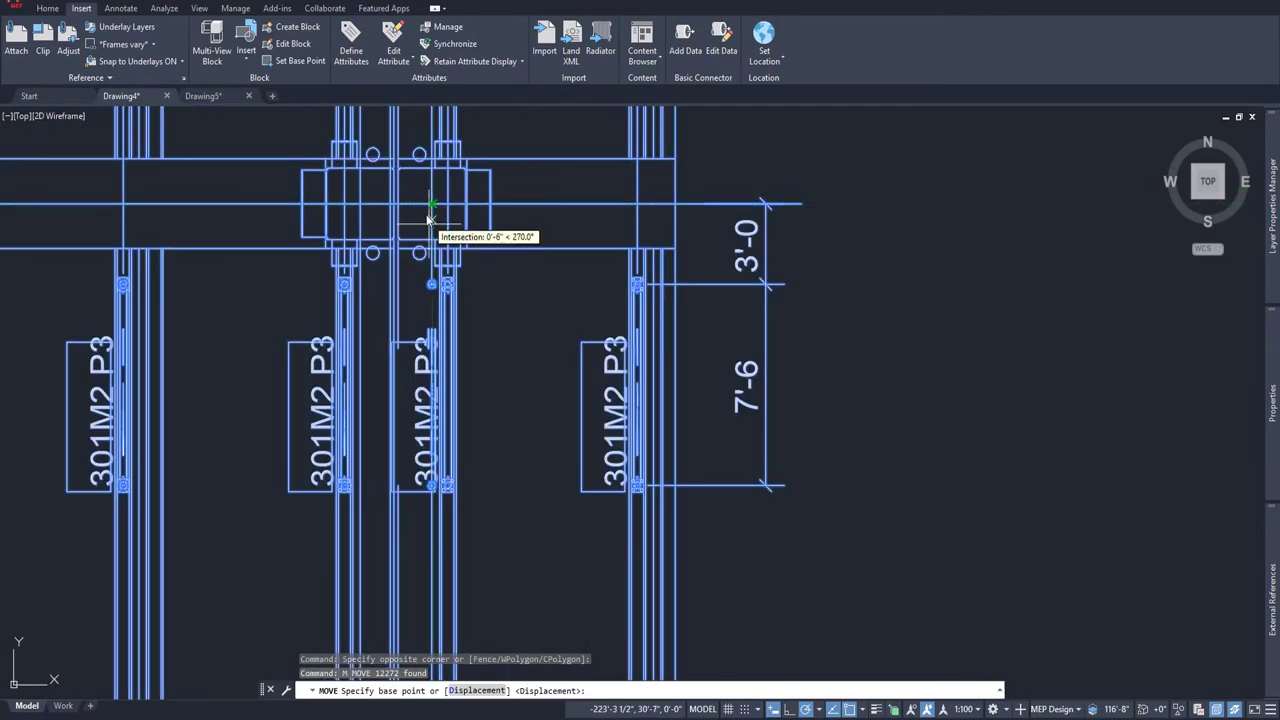
{"action": "left_click", "coordinate": [432, 206]}
{"action": "scroll", "coordinate": [600, 215], "scroll_direction": "down", "scroll_amount": 10}
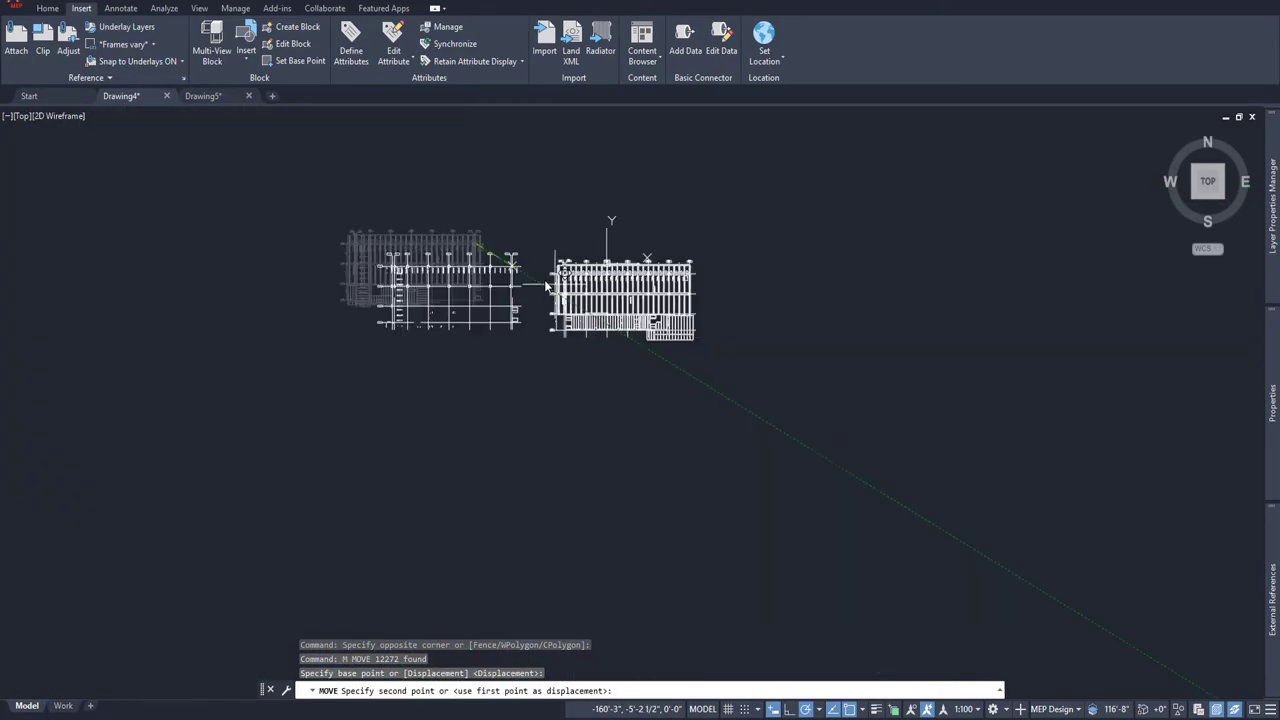
{"action": "scroll", "coordinate": [487, 298], "scroll_direction": "up", "scroll_amount": 6}
{"action": "scroll", "coordinate": [400, 290], "scroll_direction": "up", "scroll_amount": 6}
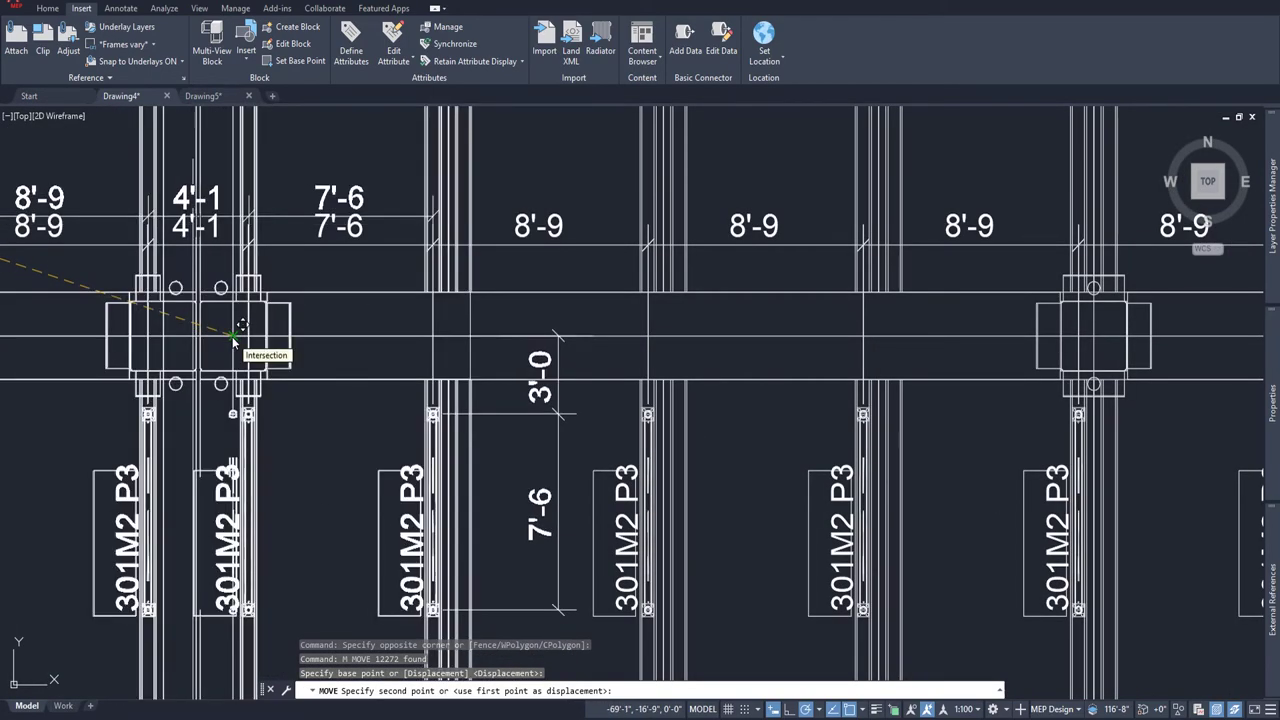
{"action": "left_click", "coordinate": [294, 357]}
{"action": "scroll", "coordinate": [561, 409], "scroll_direction": "down", "scroll_amount": 6}
{"action": "scroll", "coordinate": [645, 230], "scroll_direction": "down", "scroll_amount": 2}
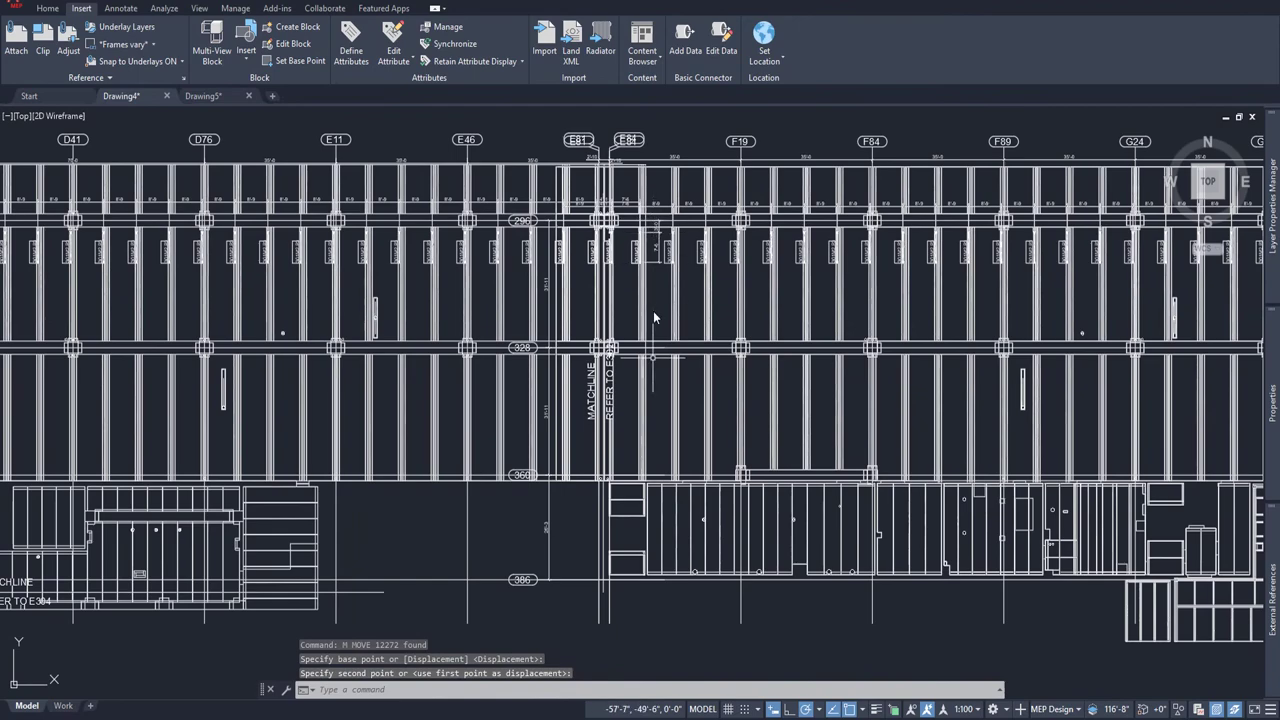
- Copy the entire Drawing5 plan and paste it into the empty space northwest of the existing plan in Drawing4
{"action": "key", "text": "ctrl+Tab"}
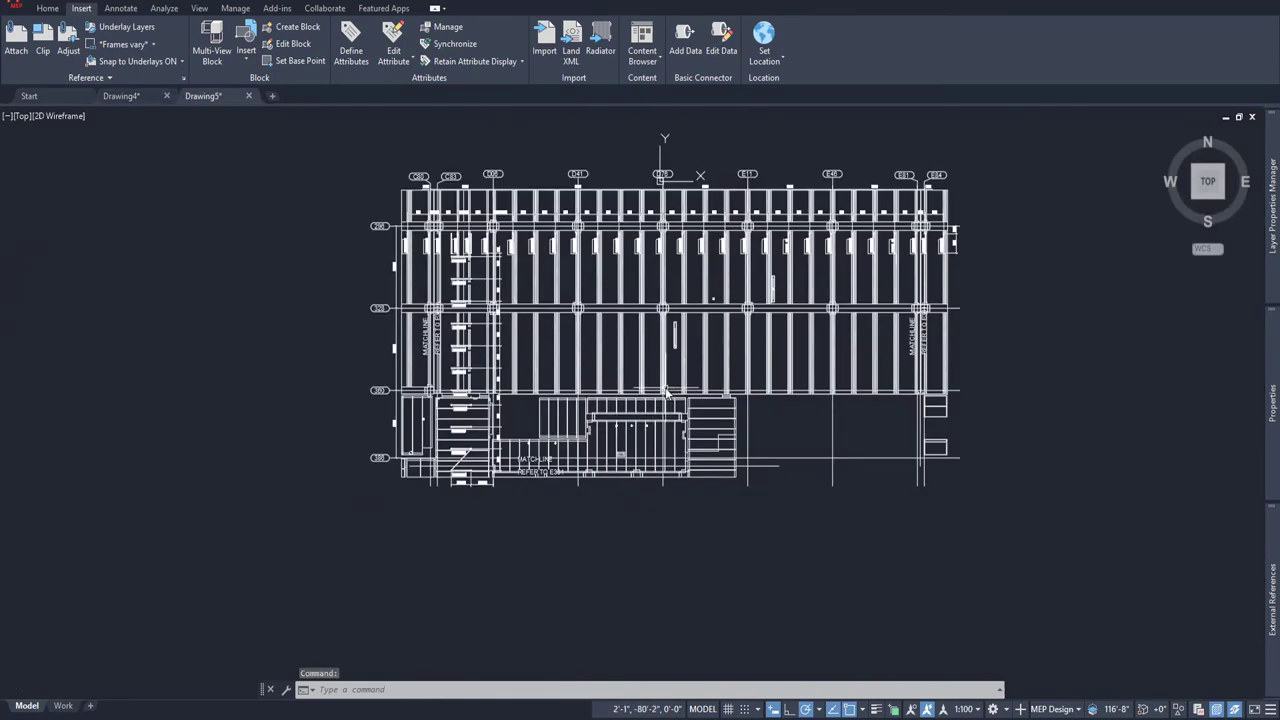
{"action": "left_click", "coordinate": [315, 146]}
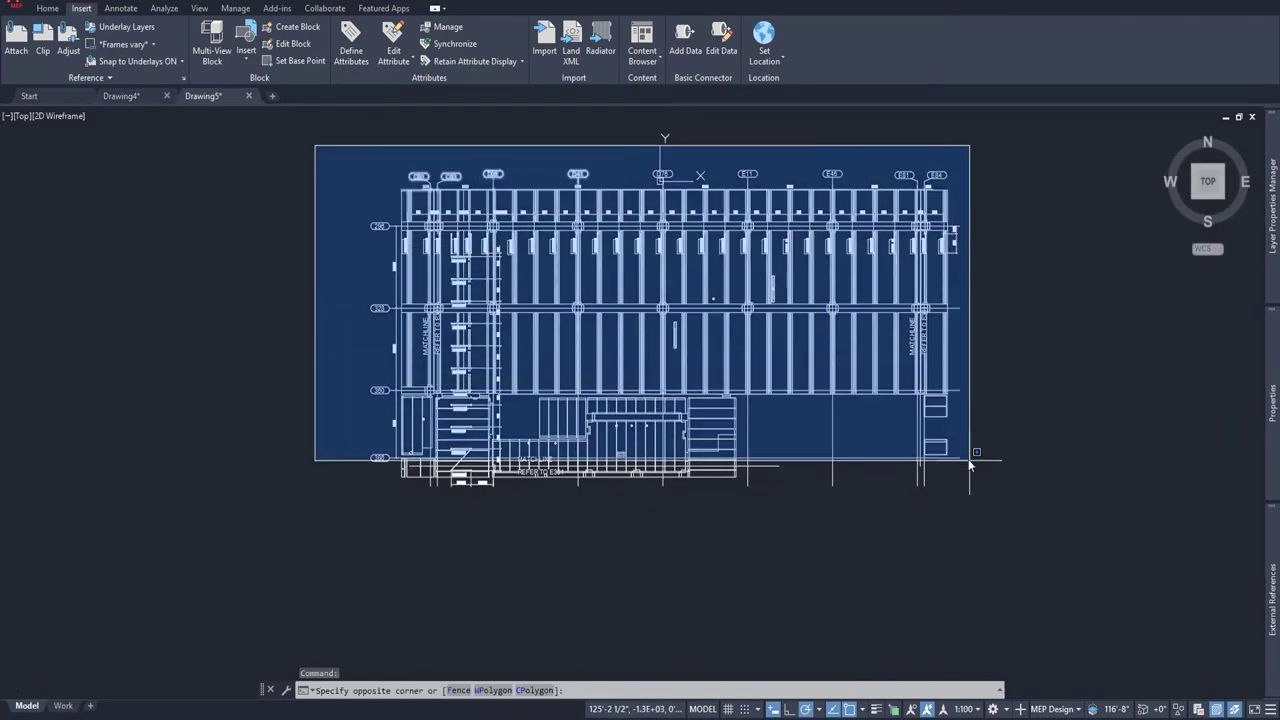
{"action": "left_click", "coordinate": [978, 522]}
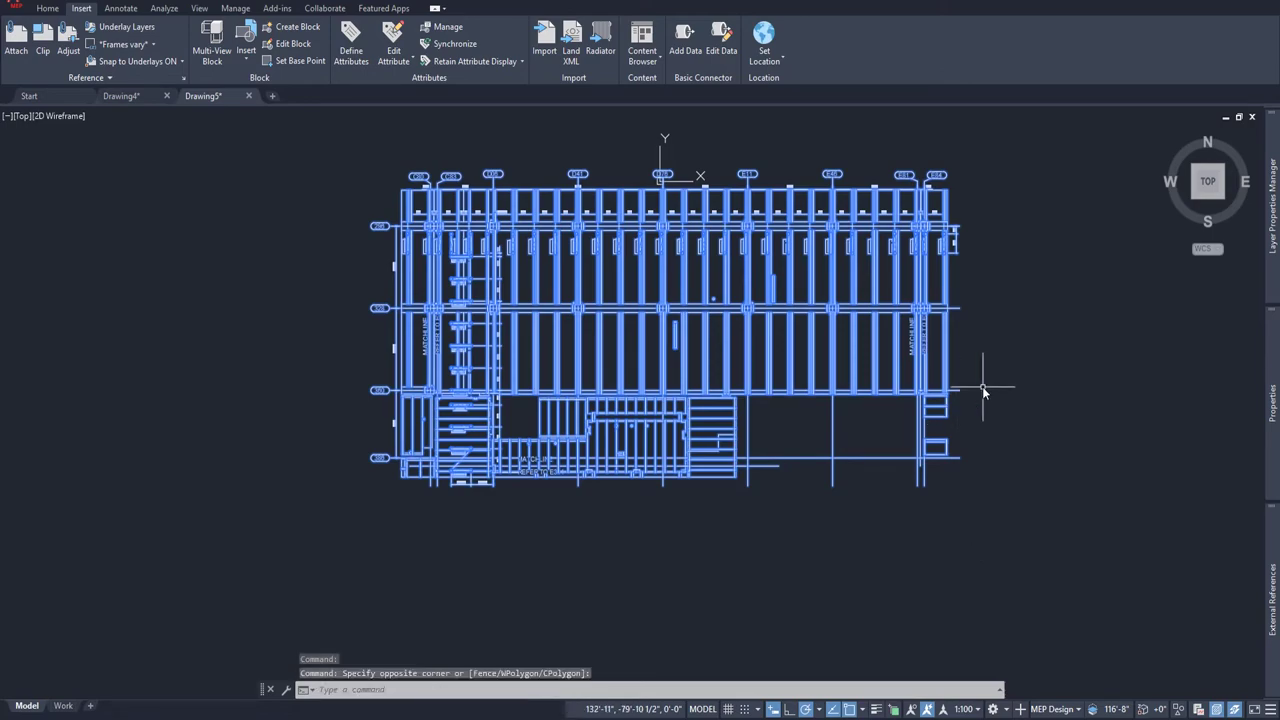
{"action": "key", "text": "ctrl+c"}
{"action": "key", "text": "ctrl+Tab"}
{"action": "key", "text": "ctrl+v"}
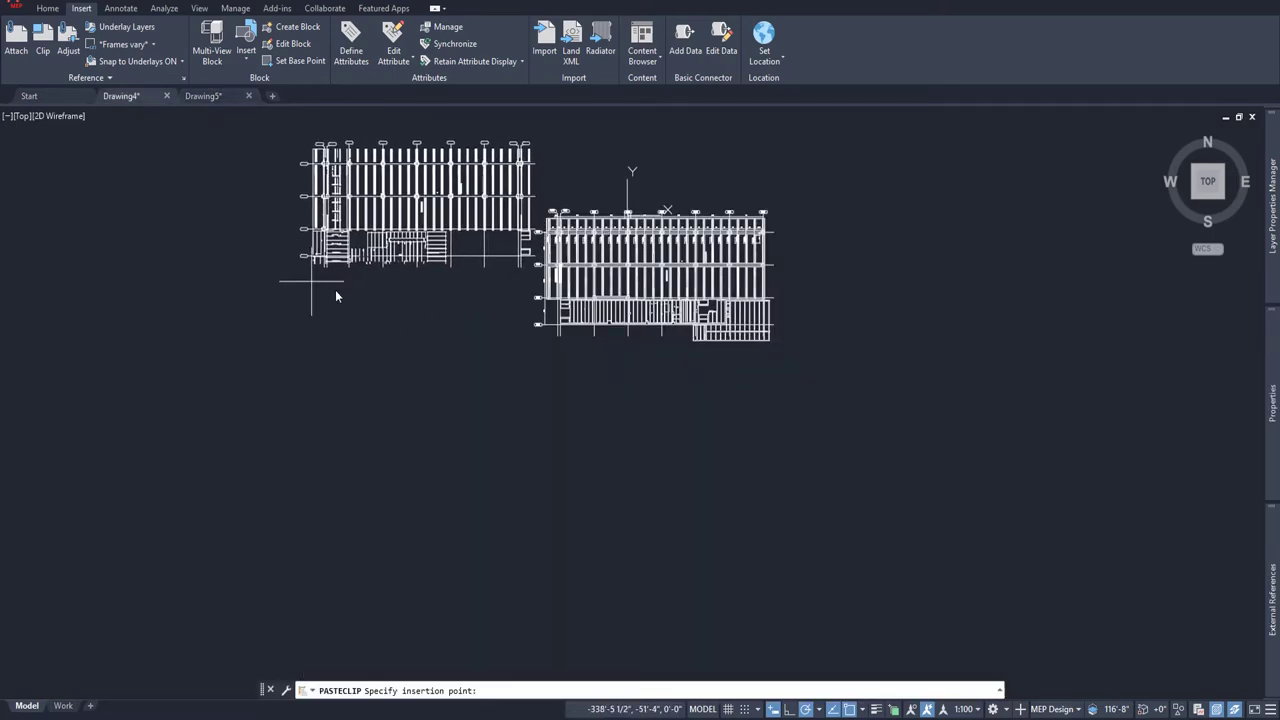
{"action": "left_click", "coordinate": [220, 257]}
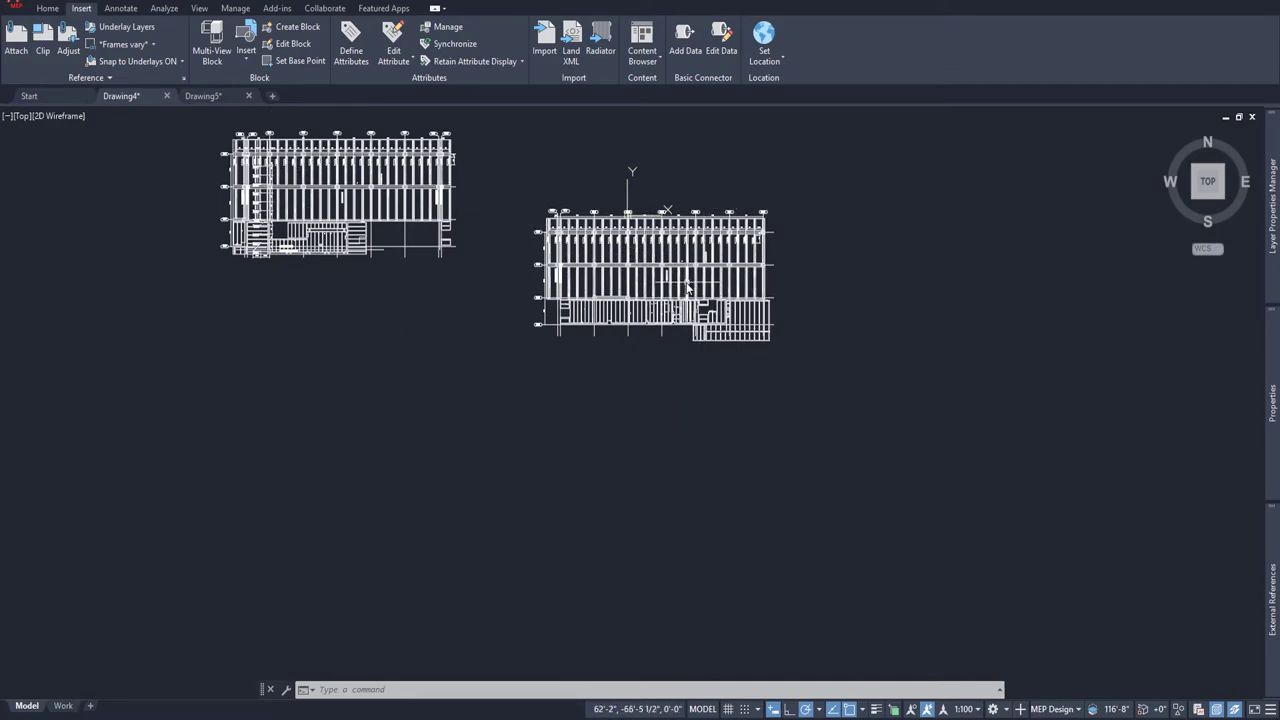
- Start Align on the pasted plan, pairing its E84 and 296 grid intersection with the same intersection on the existing plan
{"action": "left_click", "coordinate": [182, 120]}
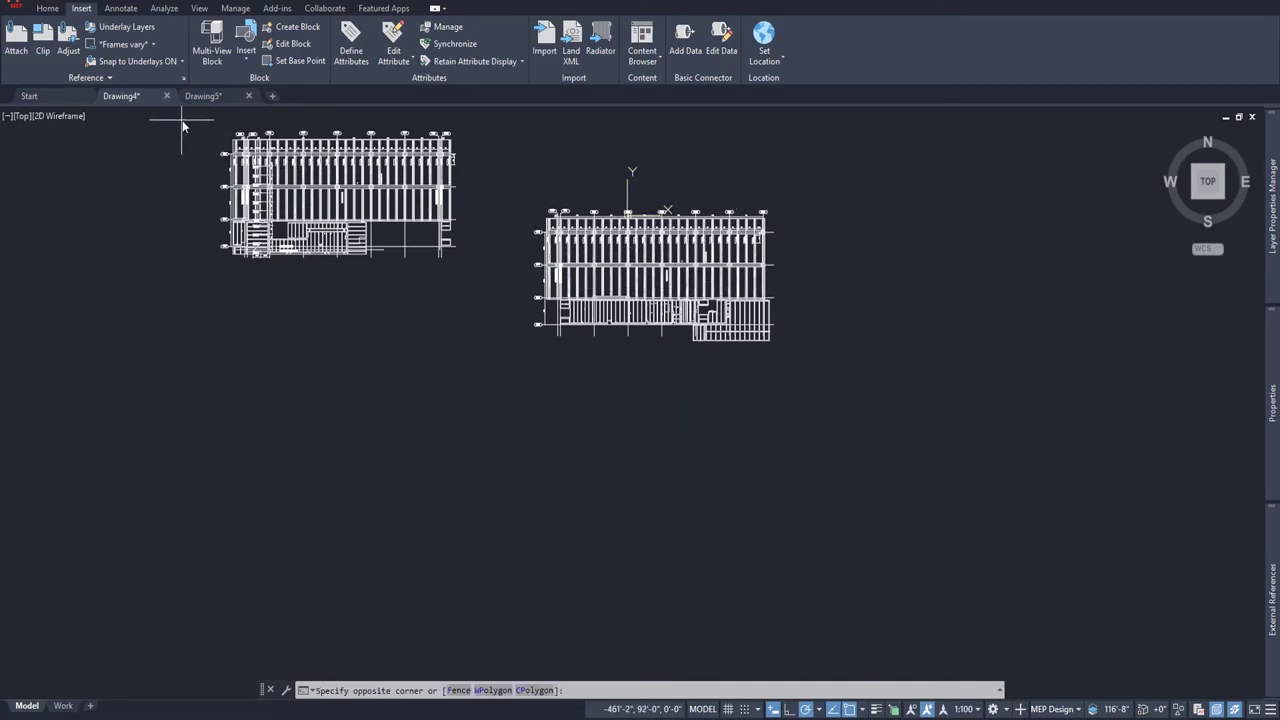
{"action": "left_click", "coordinate": [477, 287]}
{"action": "type", "text": "al"}
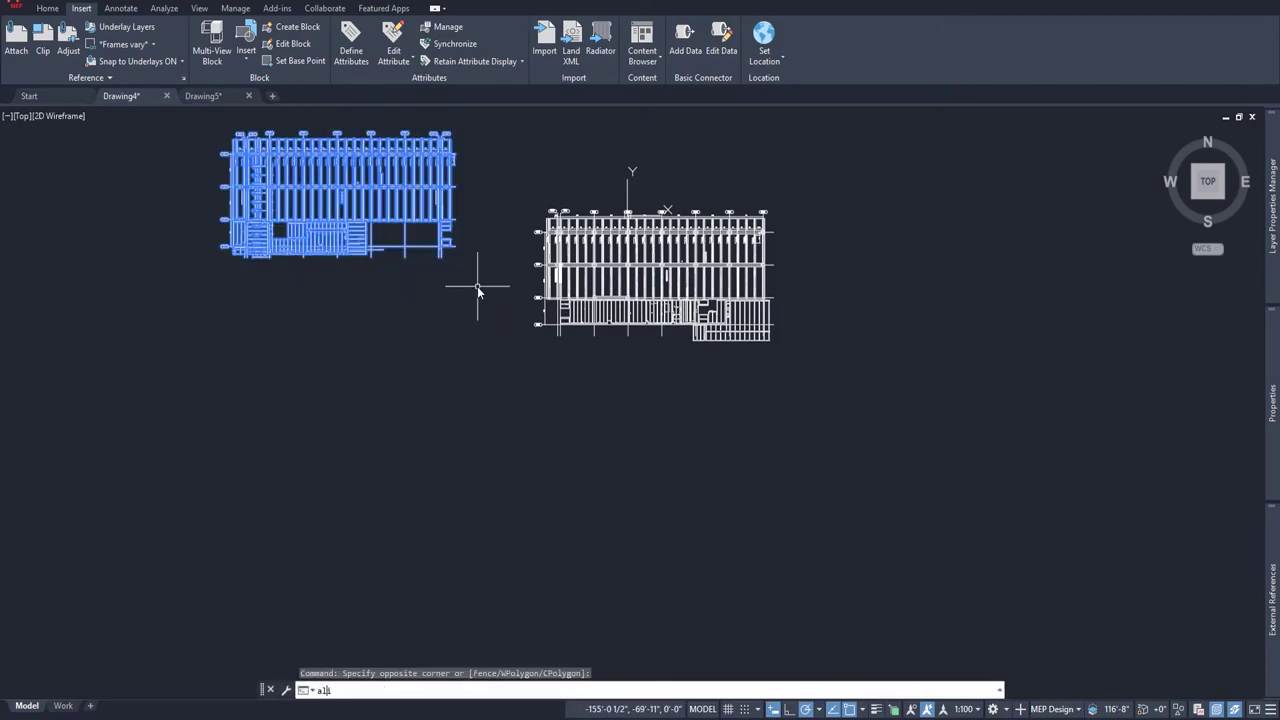
{"action": "type", "text": "ign"}
{"action": "key", "text": "Return"}
{"action": "scroll", "coordinate": [477, 286], "scroll_direction": "up", "scroll_amount": 10}
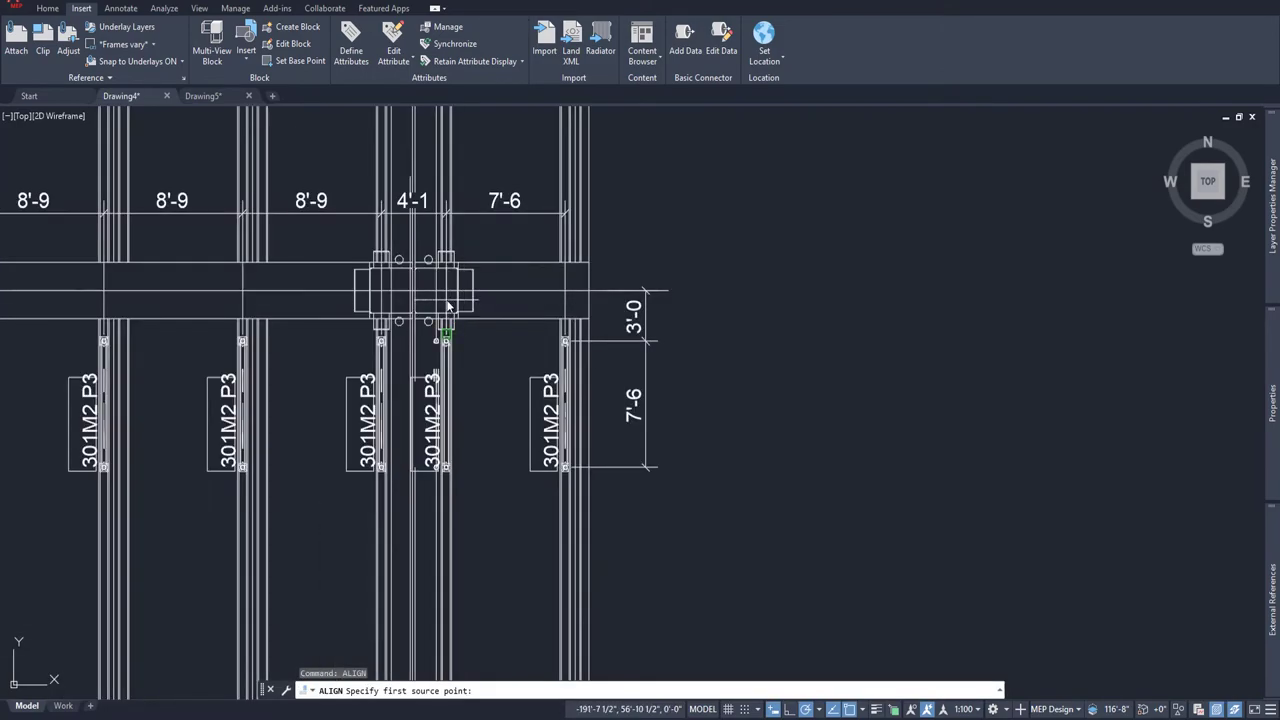
{"action": "left_click", "coordinate": [438, 291]}
{"action": "scroll", "coordinate": [790, 405], "scroll_direction": "down", "scroll_amount": 3}
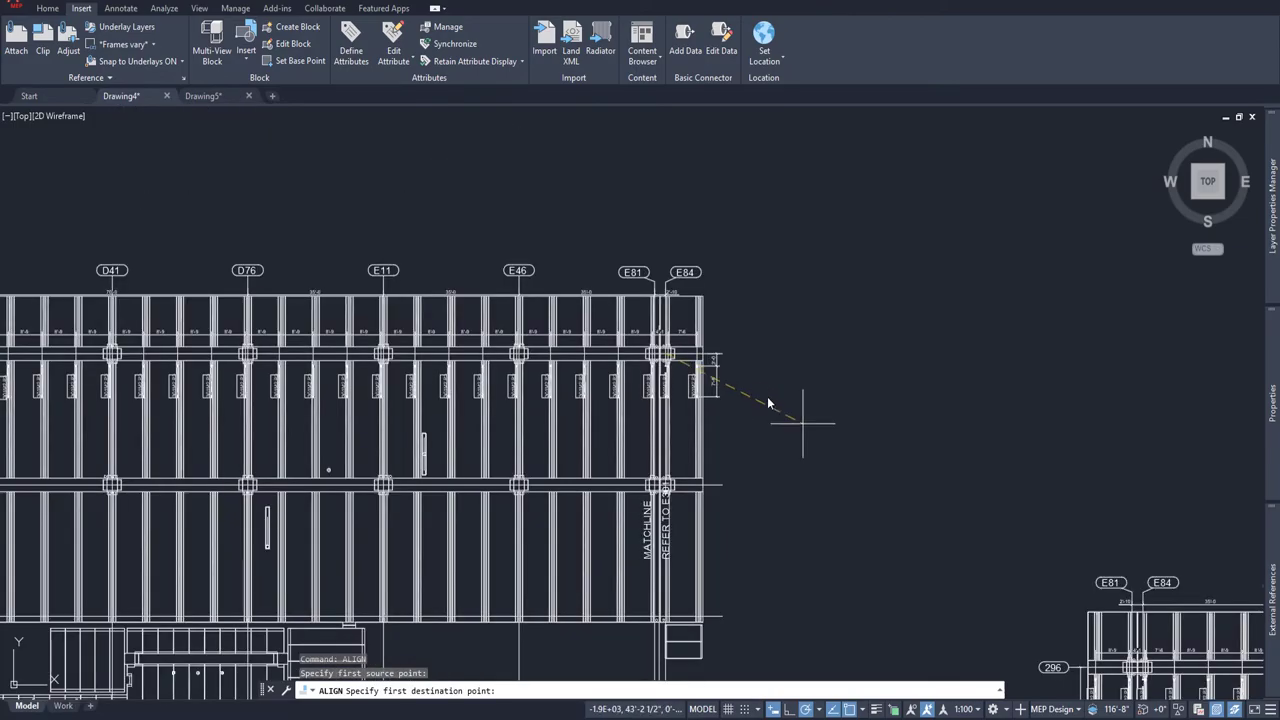
{"action": "middle_click_drag", "start_coordinate": [913, 523], "coordinate": [642, 223]}
{"action": "scroll", "coordinate": [862, 387], "scroll_direction": "up", "scroll_amount": 1}
{"action": "scroll", "coordinate": [862, 387], "scroll_direction": "up", "scroll_amount": 5}
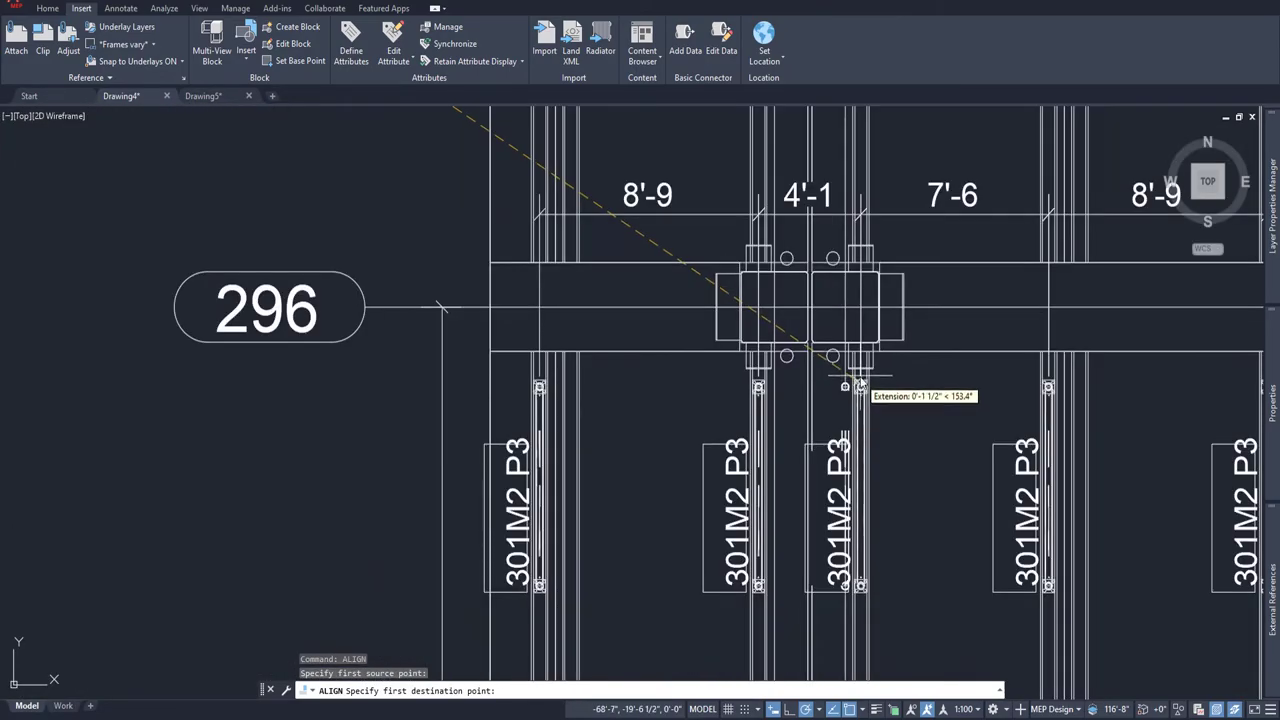
{"action": "left_click", "coordinate": [835, 309]}
- Pair the pasted plan's E84 and 328 grid intersection with the existing plan's as the second alignment points
{"action": "scroll", "coordinate": [440, 321], "scroll_direction": "down", "scroll_amount": 5}
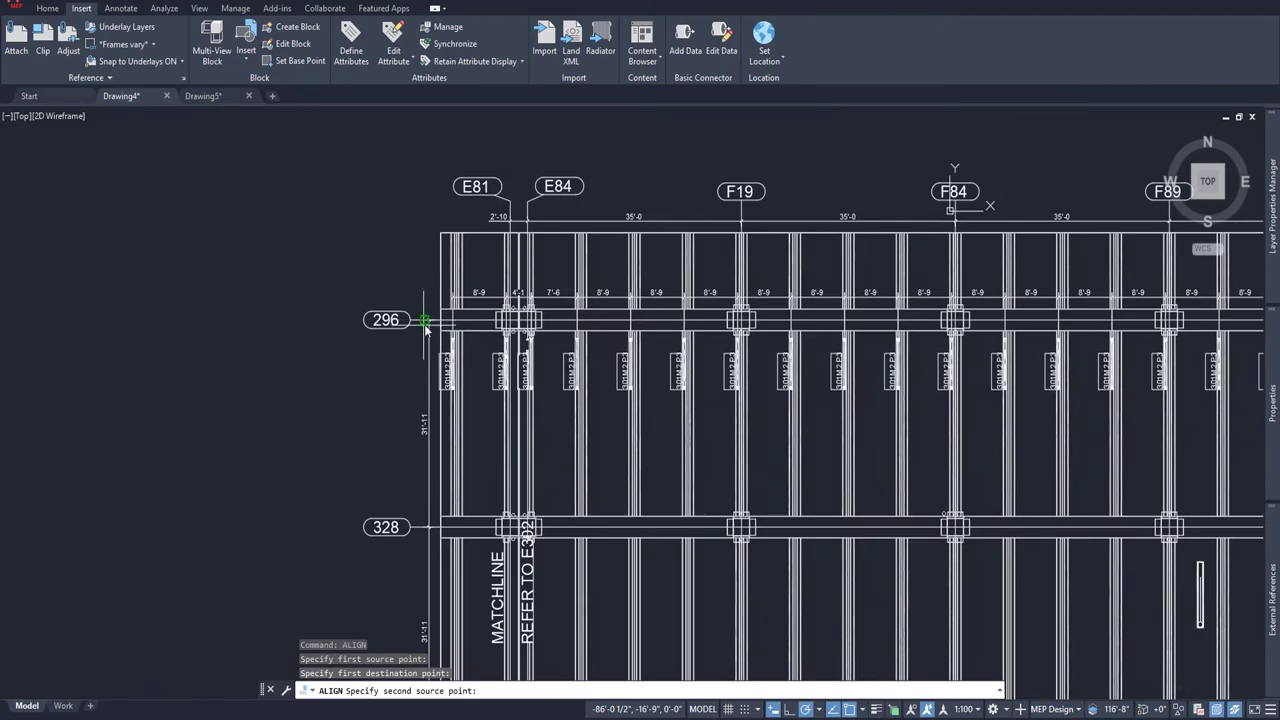
{"action": "scroll", "coordinate": [425, 324], "scroll_direction": "down", "scroll_amount": 1}
{"action": "middle_click_drag", "start_coordinate": [273, 292], "coordinate": [498, 314]}
{"action": "scroll", "coordinate": [498, 314], "scroll_direction": "down", "scroll_amount": 3}
{"action": "scroll", "coordinate": [540, 300], "scroll_direction": "up", "scroll_amount": 2}
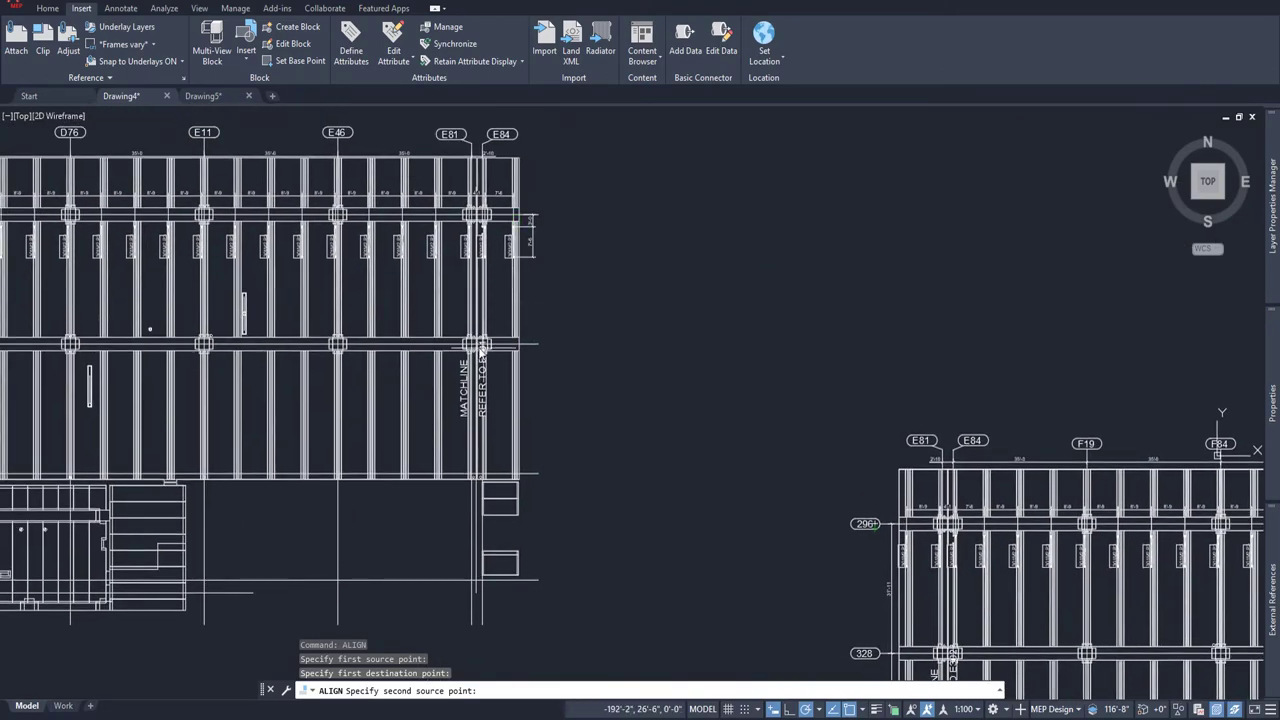
{"action": "scroll", "coordinate": [480, 340], "scroll_direction": "down", "scroll_amount": 4}
{"action": "middle_click_drag", "start_coordinate": [603, 341], "coordinate": [703, 341]}
{"action": "scroll", "coordinate": [640, 345], "scroll_direction": "up", "scroll_amount": 10}
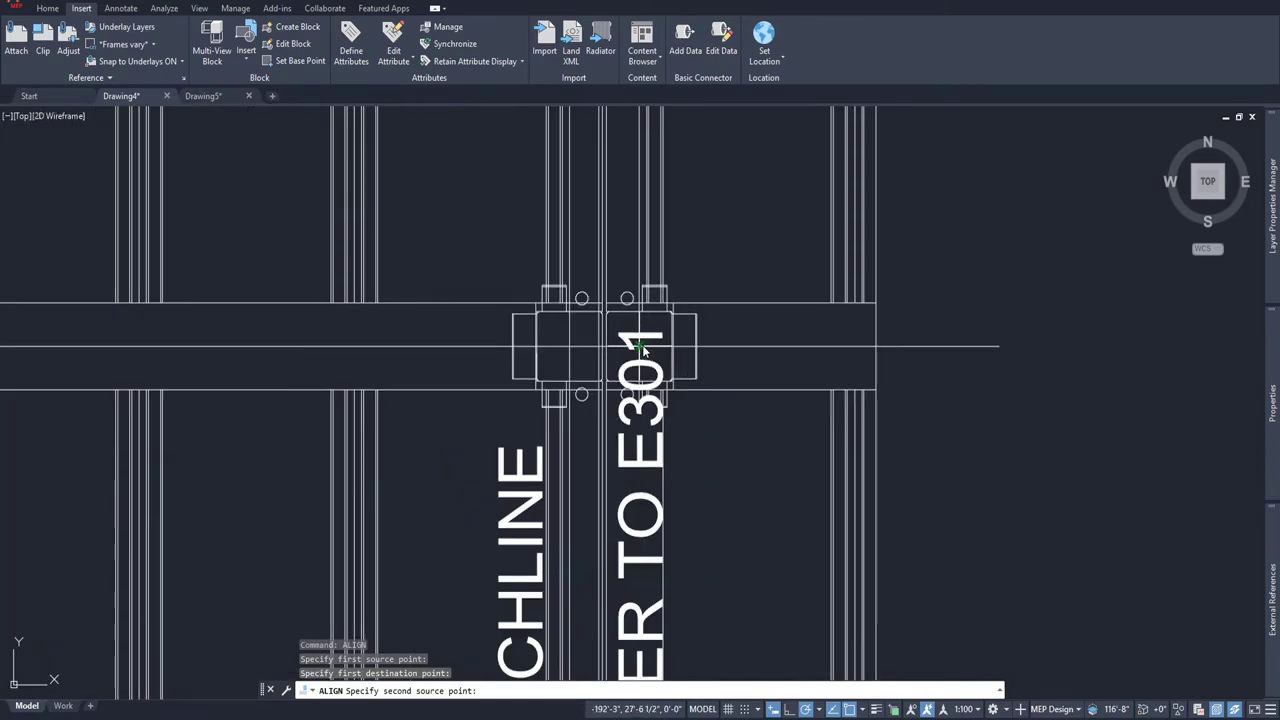
{"action": "left_click", "coordinate": [640, 348]}
{"action": "scroll", "coordinate": [700, 360], "scroll_direction": "down", "scroll_amount": 4}
{"action": "scroll", "coordinate": [880, 410], "scroll_direction": "up", "scroll_amount": 6}
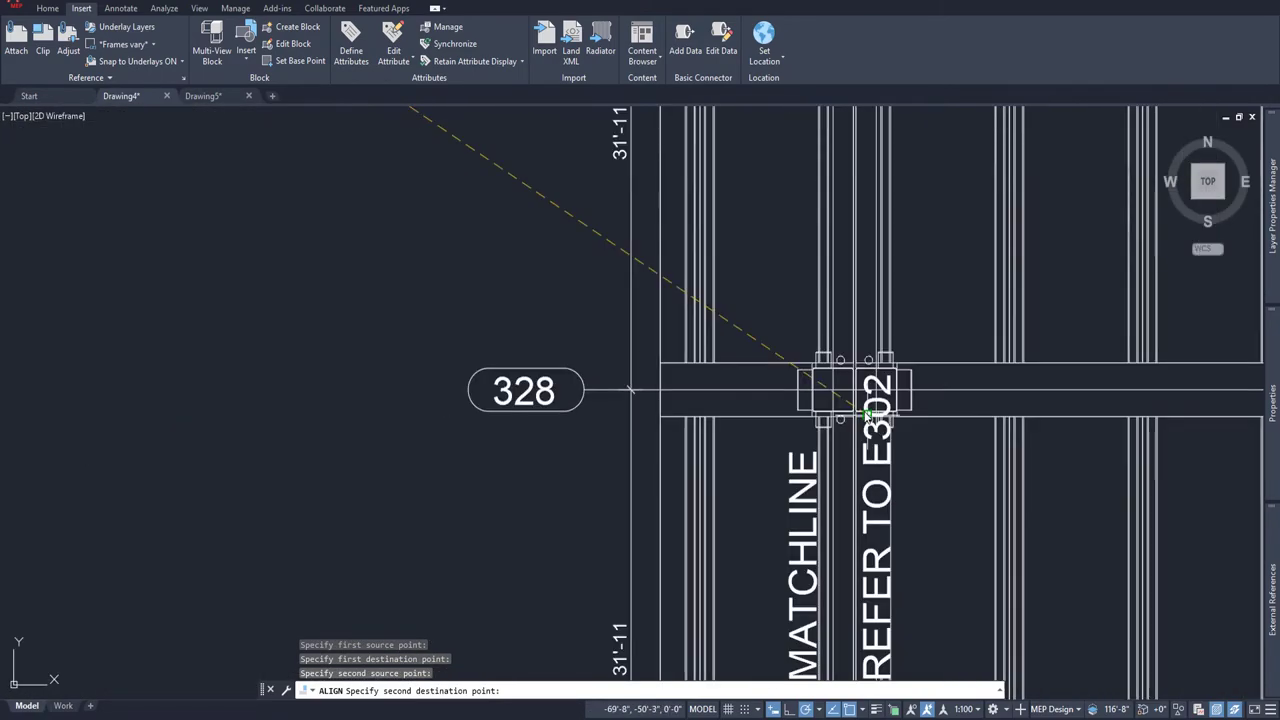
{"action": "scroll", "coordinate": [908, 403], "scroll_direction": "up", "scroll_amount": 5}
{"action": "left_click", "coordinate": [505, 321]}
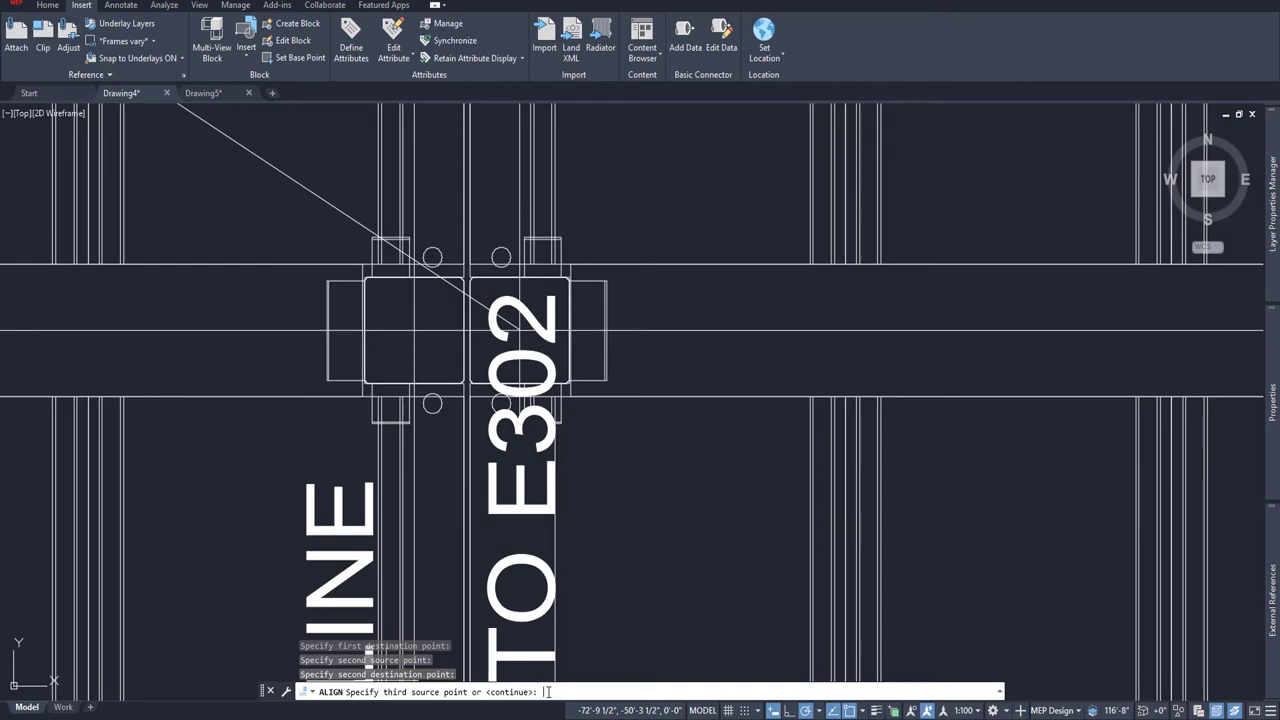
- Finish the alignment without a third point pair and without scaling the plan
{"action": "key", "text": "Return"}
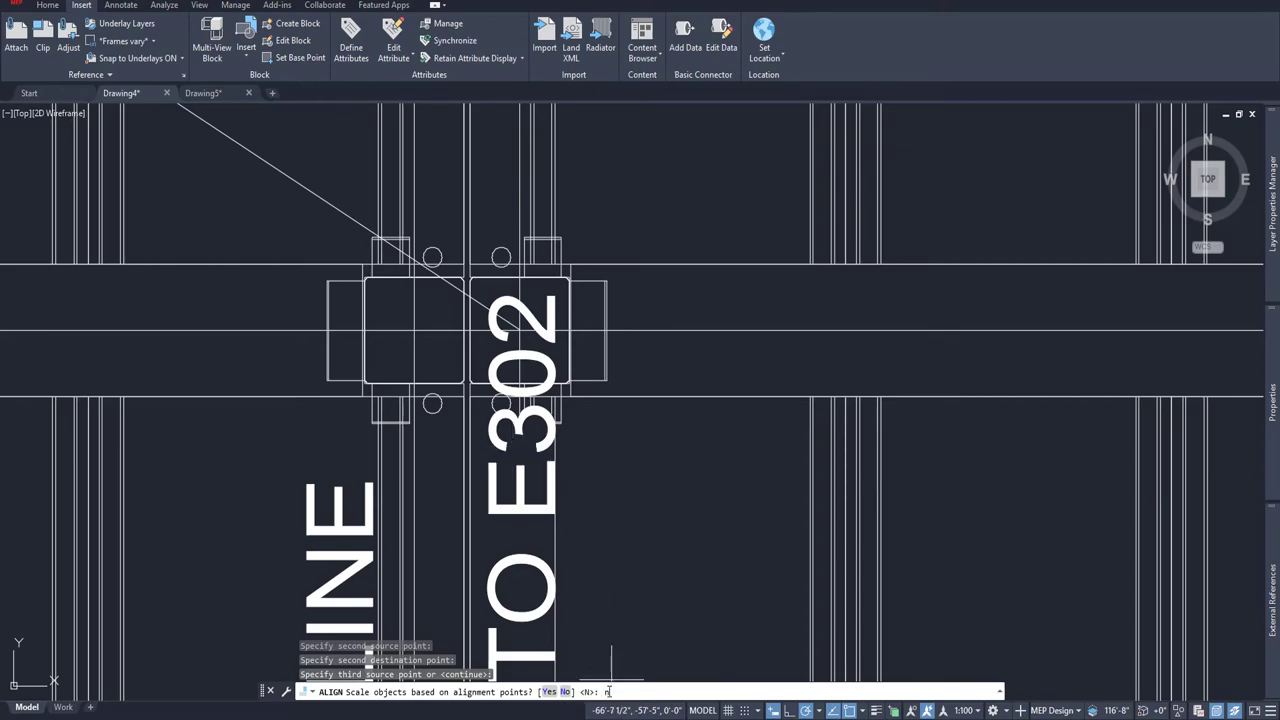
{"action": "key", "text": "Return"}
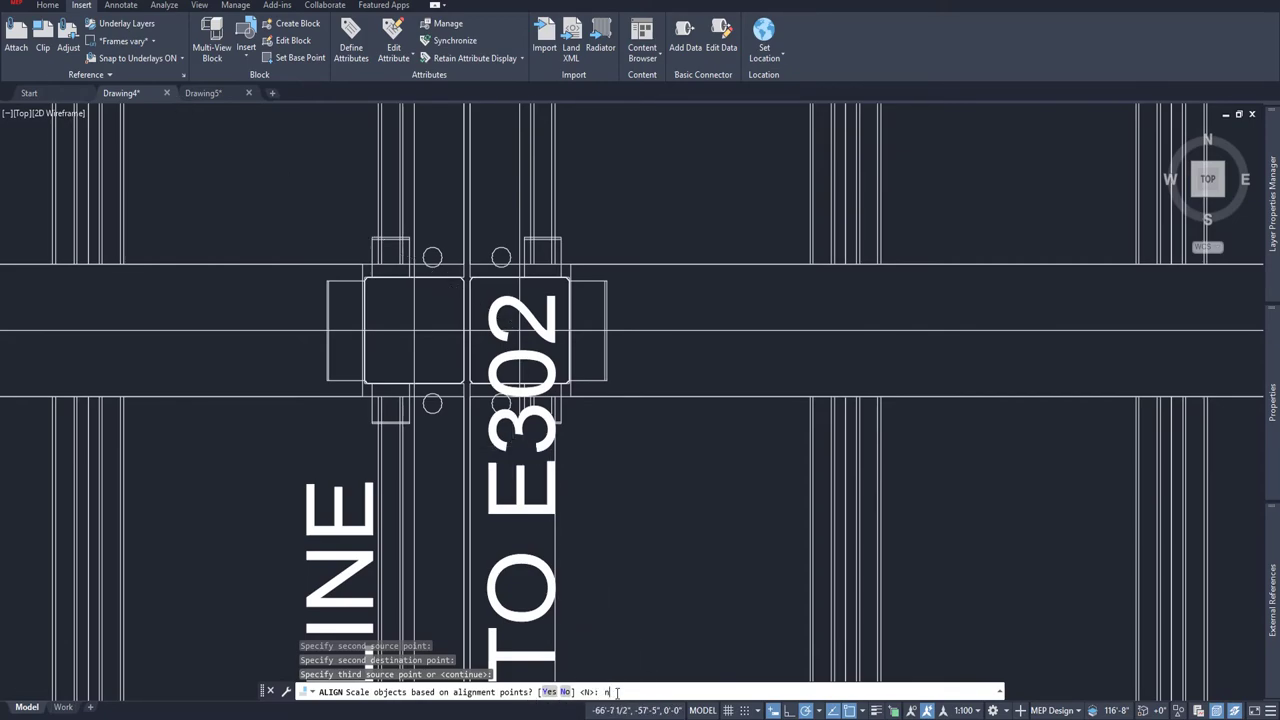
{"action": "scroll", "coordinate": [571, 429], "scroll_direction": "down", "scroll_amount": 5}
{"action": "scroll", "coordinate": [600, 445], "scroll_direction": "down", "scroll_amount": 3}
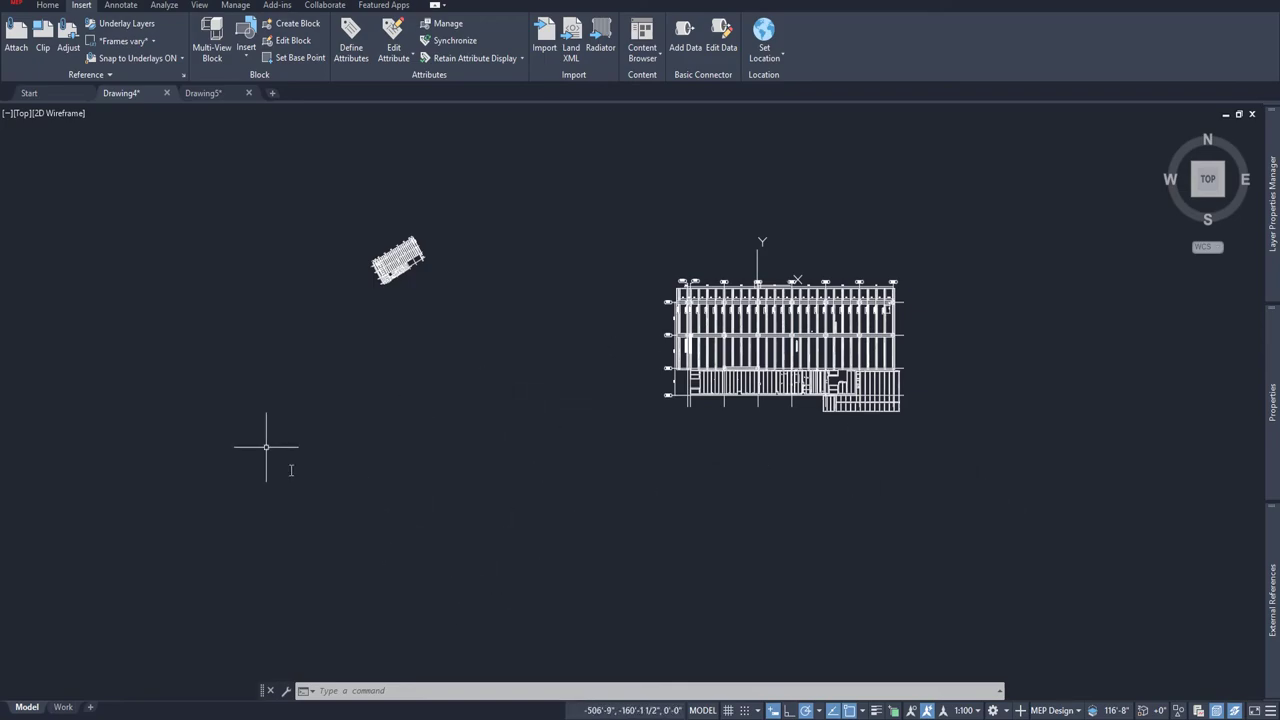
- Check the distance between the E11 and E46 grid bubbles on the small rotated plan with the Dist command
{"action": "middle_click_drag", "start_coordinate": [517, 358], "coordinate": [776, 457]}
{"action": "scroll", "coordinate": [639, 376], "scroll_direction": "up", "scroll_amount": 10}
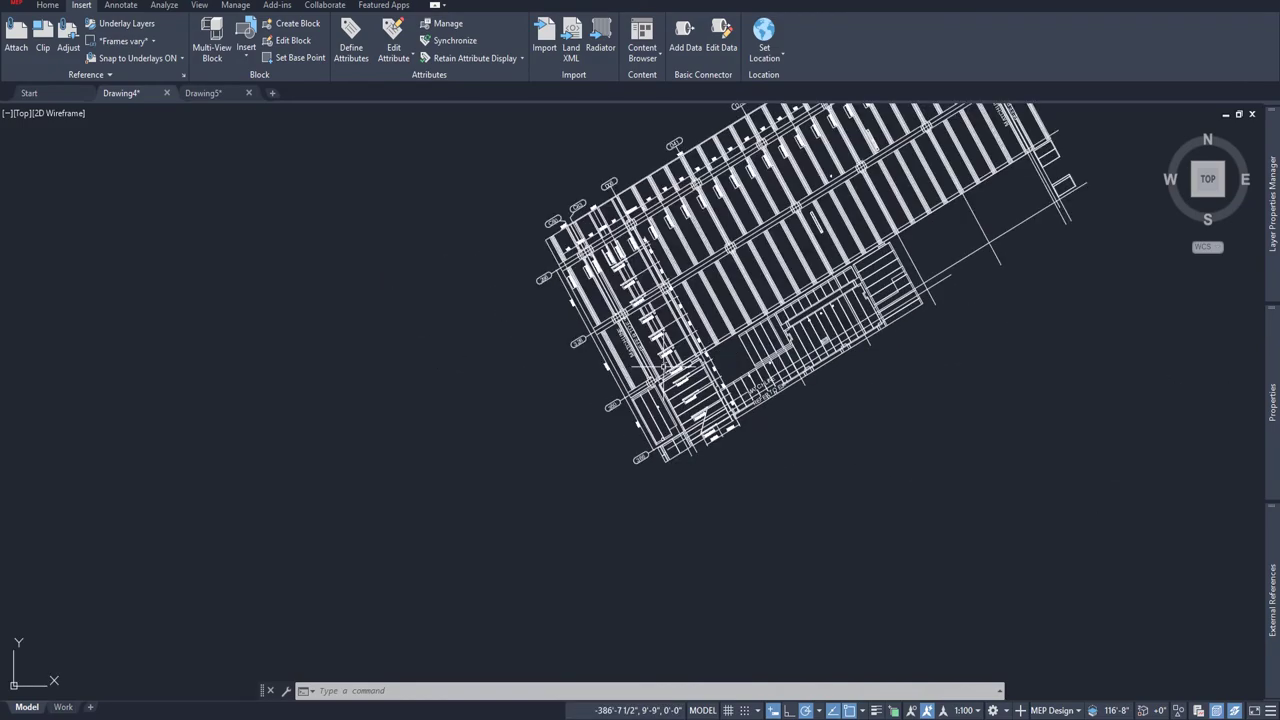
{"action": "scroll", "coordinate": [593, 540], "scroll_direction": "down", "scroll_amount": 4}
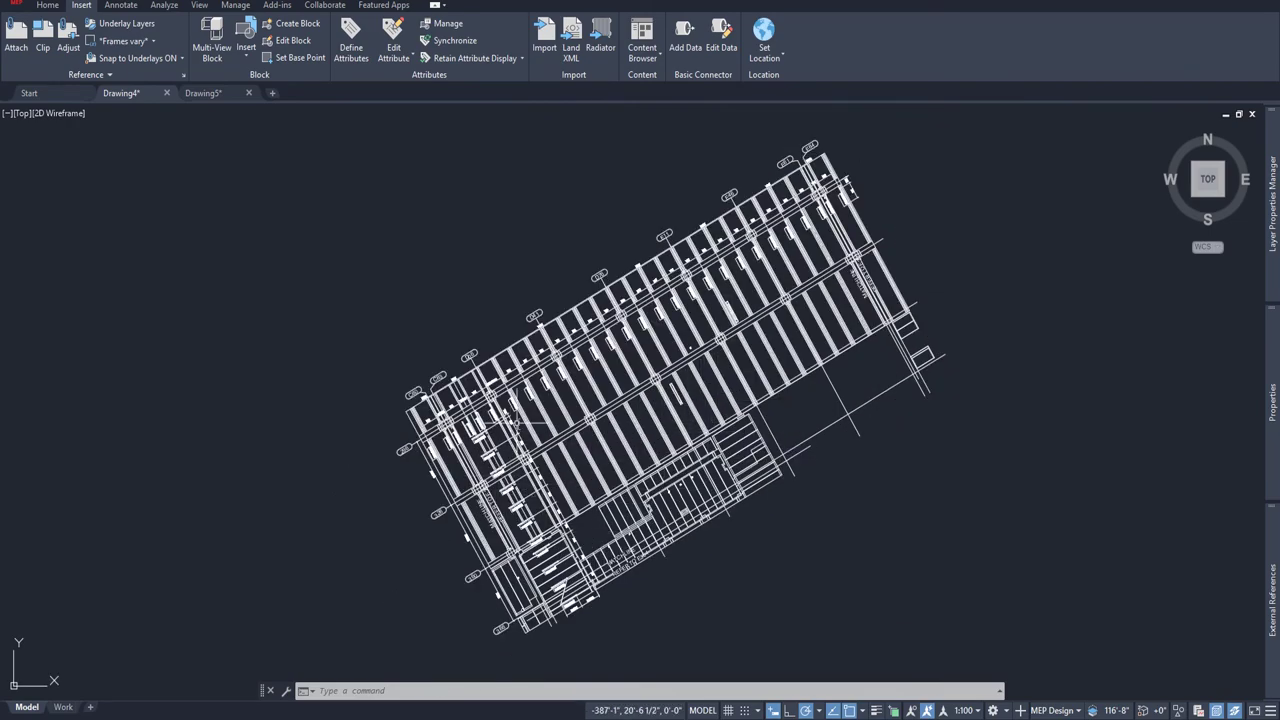
{"action": "type", "text": "dist"}
{"action": "key", "text": "Return"}
{"action": "scroll", "coordinate": [560, 360], "scroll_direction": "up", "scroll_amount": 6}
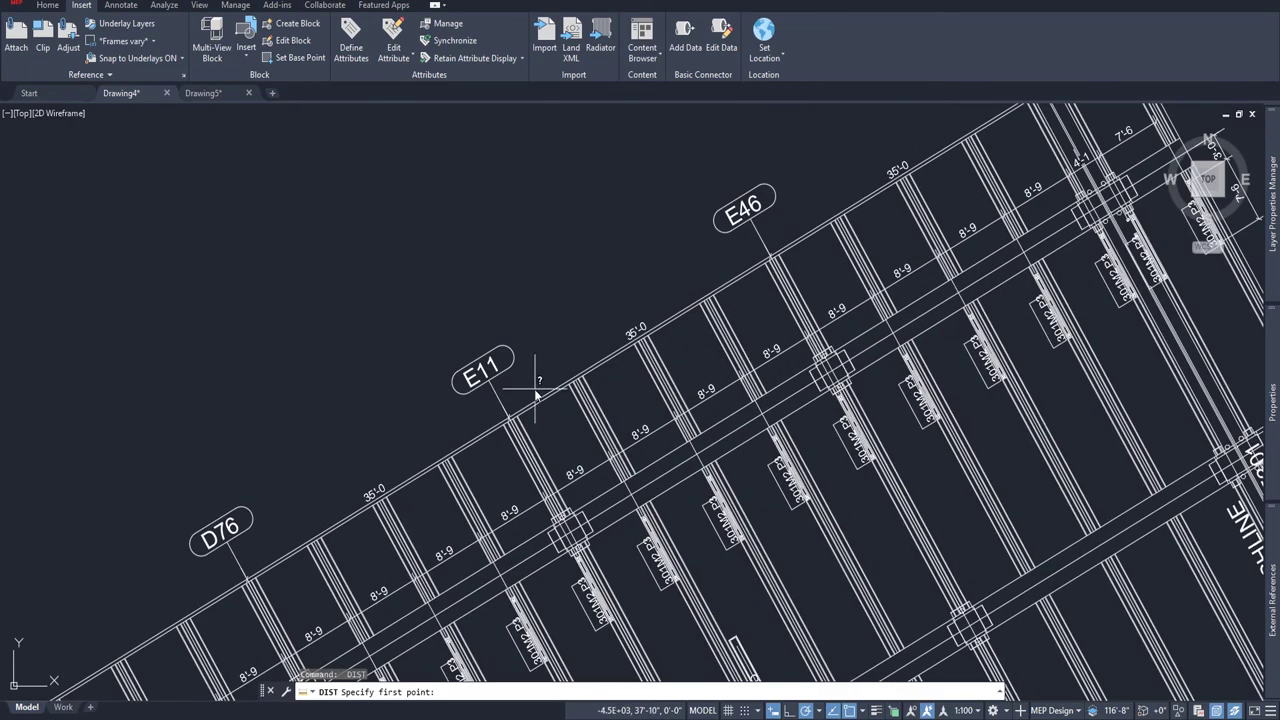
{"action": "left_click", "coordinate": [490, 380]}
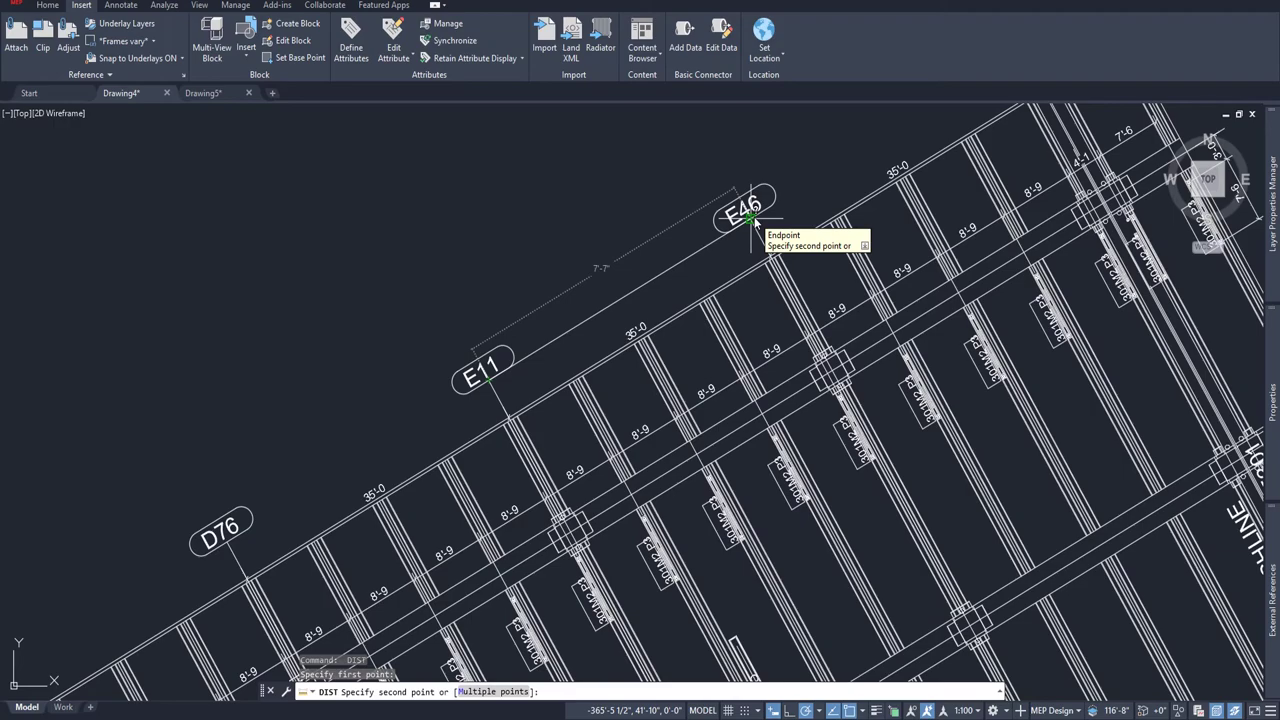
{"action": "key", "text": "Escape"}
- Start Align on the small rotated plan, pairing its E84 and 296 grid intersection with the same intersection on the large plan
{"action": "scroll", "coordinate": [608, 433], "scroll_direction": "down", "scroll_amount": 10}
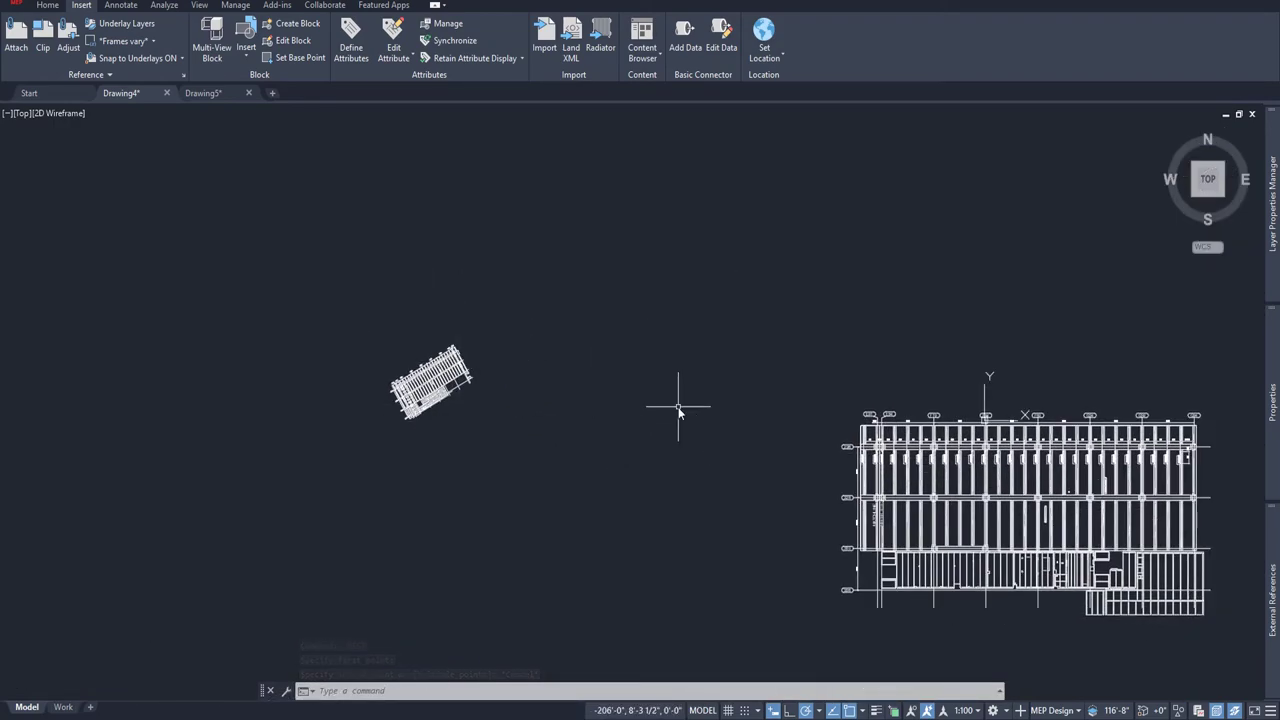
{"action": "left_click", "coordinate": [336, 317]}
{"action": "left_click", "coordinate": [551, 485]}
{"action": "type", "text": "align"}
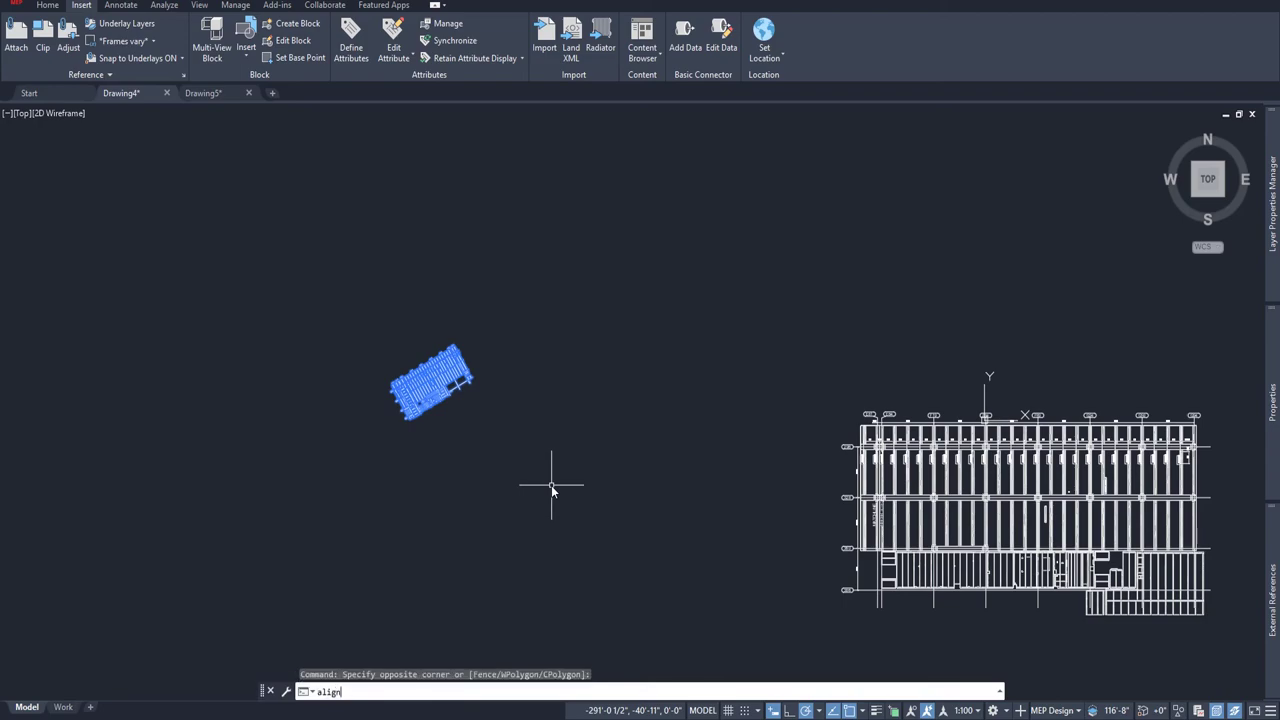
{"action": "key", "text": "Return"}
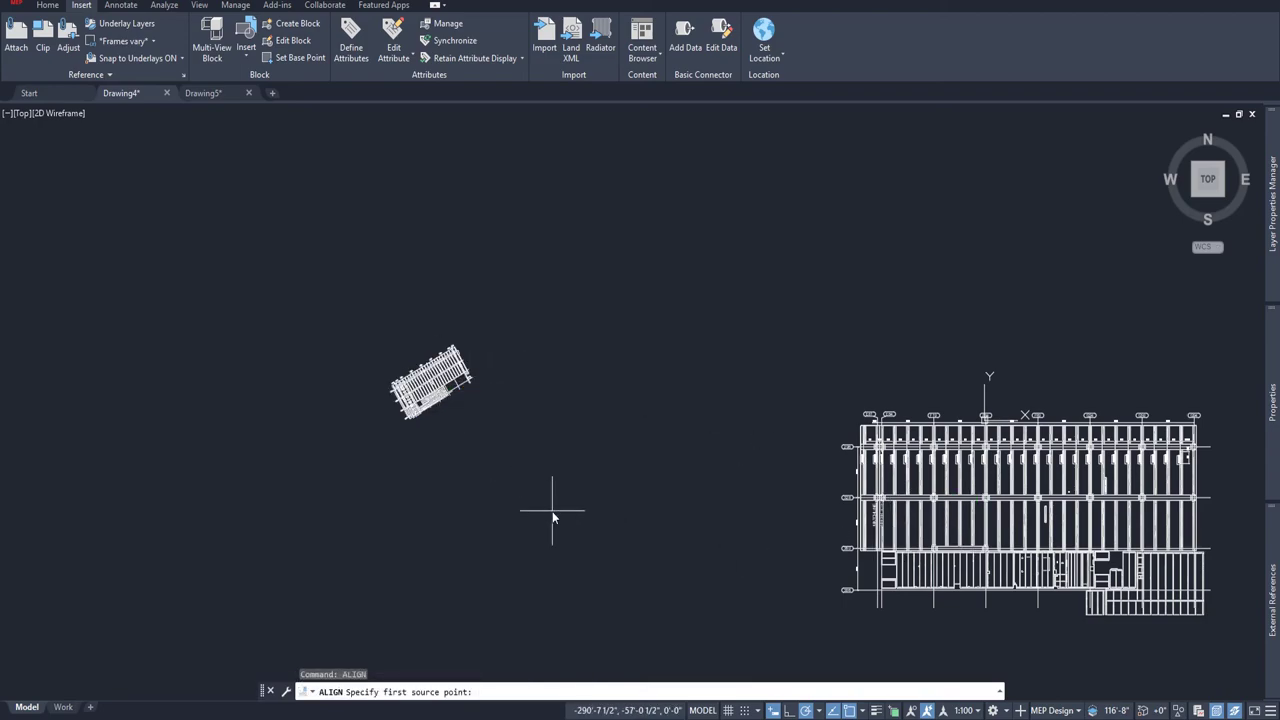
{"action": "scroll", "coordinate": [458, 368], "scroll_direction": "up", "scroll_amount": 5}
{"action": "scroll", "coordinate": [458, 369], "scroll_direction": "up", "scroll_amount": 5}
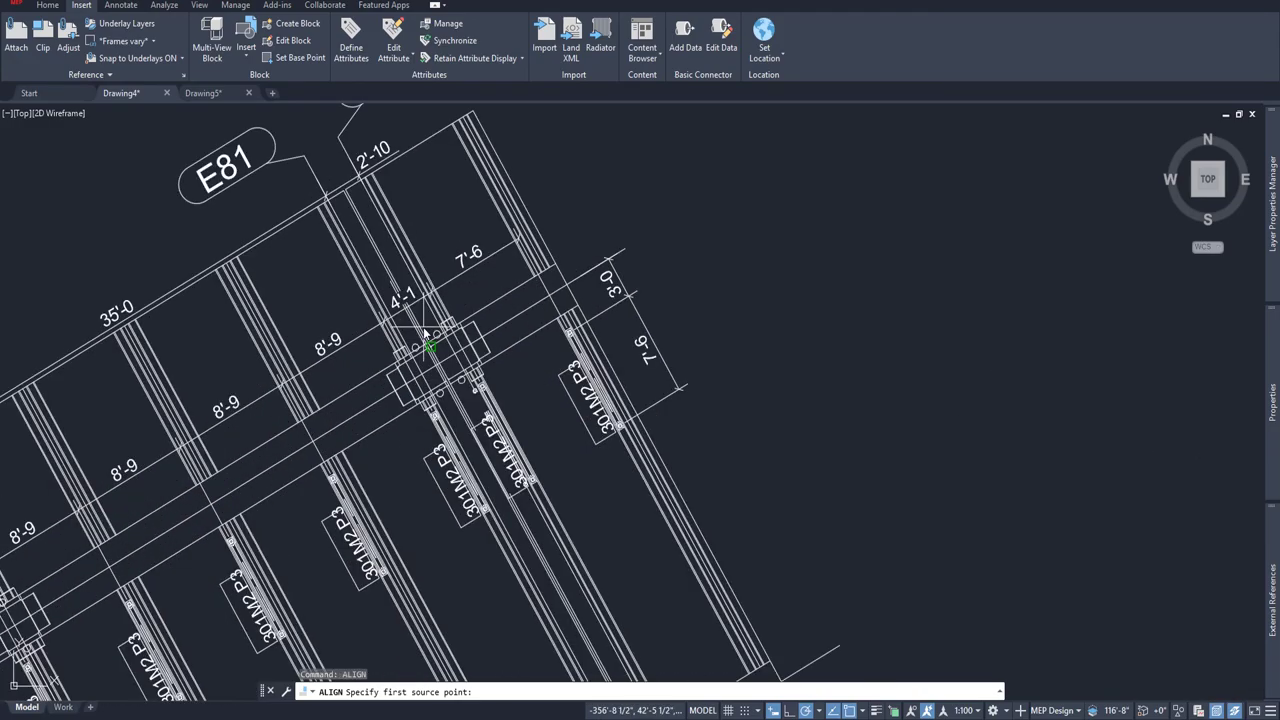
{"action": "scroll", "coordinate": [441, 332], "scroll_direction": "up", "scroll_amount": 2}
{"action": "scroll", "coordinate": [441, 332], "scroll_direction": "up", "scroll_amount": 2}
{"action": "left_click", "coordinate": [483, 412]}
{"action": "scroll", "coordinate": [483, 412], "scroll_direction": "down", "scroll_amount": 8}
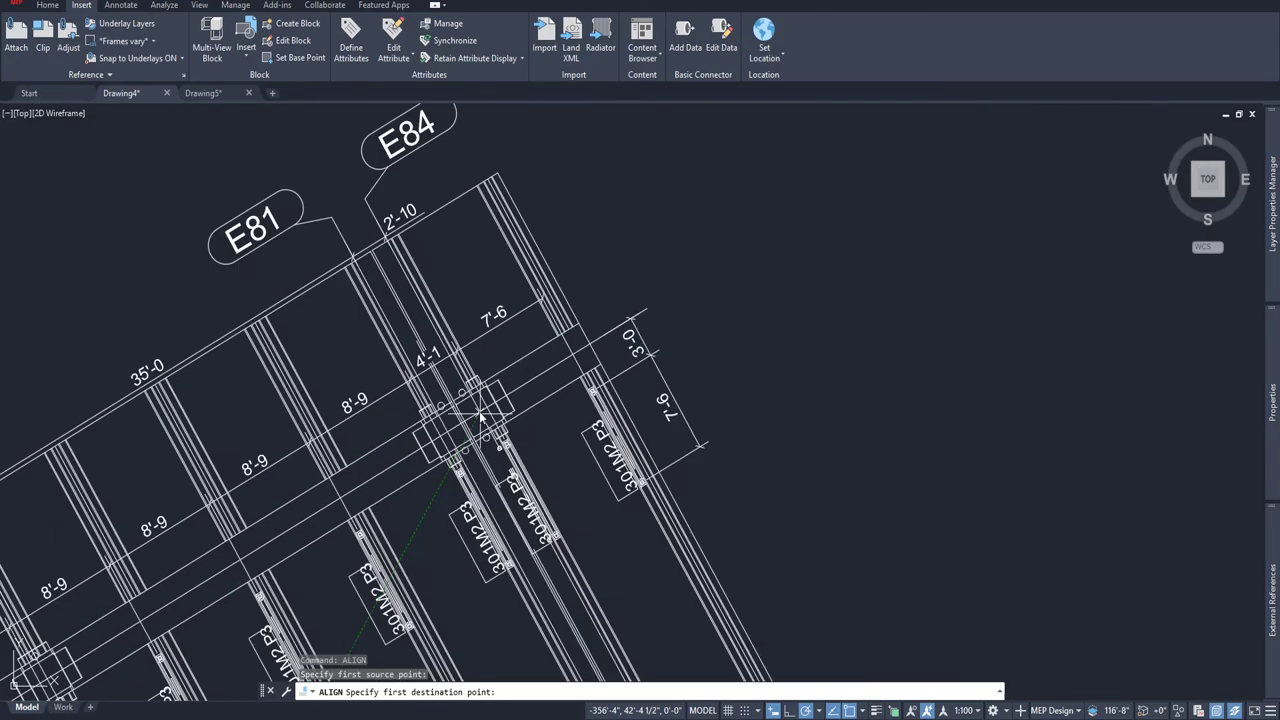
{"action": "scroll", "coordinate": [1000, 318], "scroll_direction": "up", "scroll_amount": 5}
{"action": "left_click", "coordinate": [1014, 271]}
- Pair the rotated plan's E84 and 328 grid intersection with the large plan's as the second alignment points
{"action": "scroll", "coordinate": [471, 291], "scroll_direction": "down", "scroll_amount": 8}
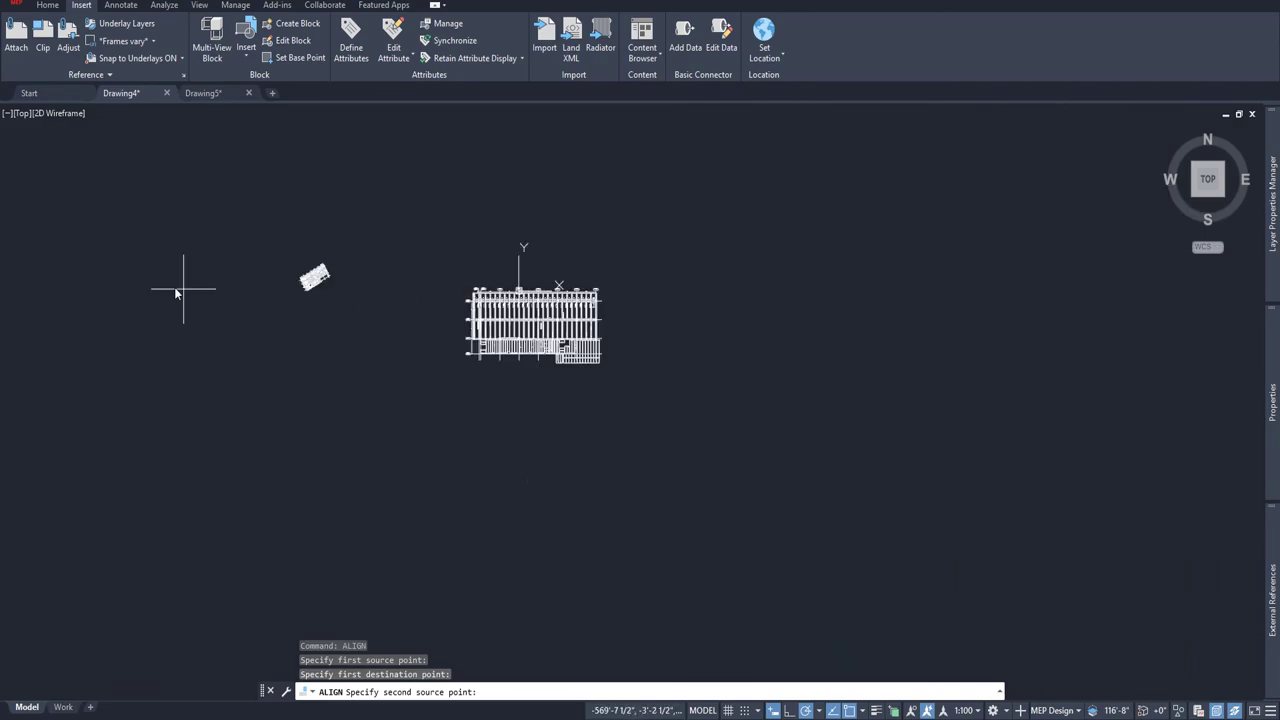
{"action": "scroll", "coordinate": [257, 271], "scroll_direction": "up", "scroll_amount": 5}
{"action": "scroll", "coordinate": [201, 286], "scroll_direction": "up", "scroll_amount": 4}
{"action": "scroll", "coordinate": [491, 223], "scroll_direction": "down", "scroll_amount": 1}
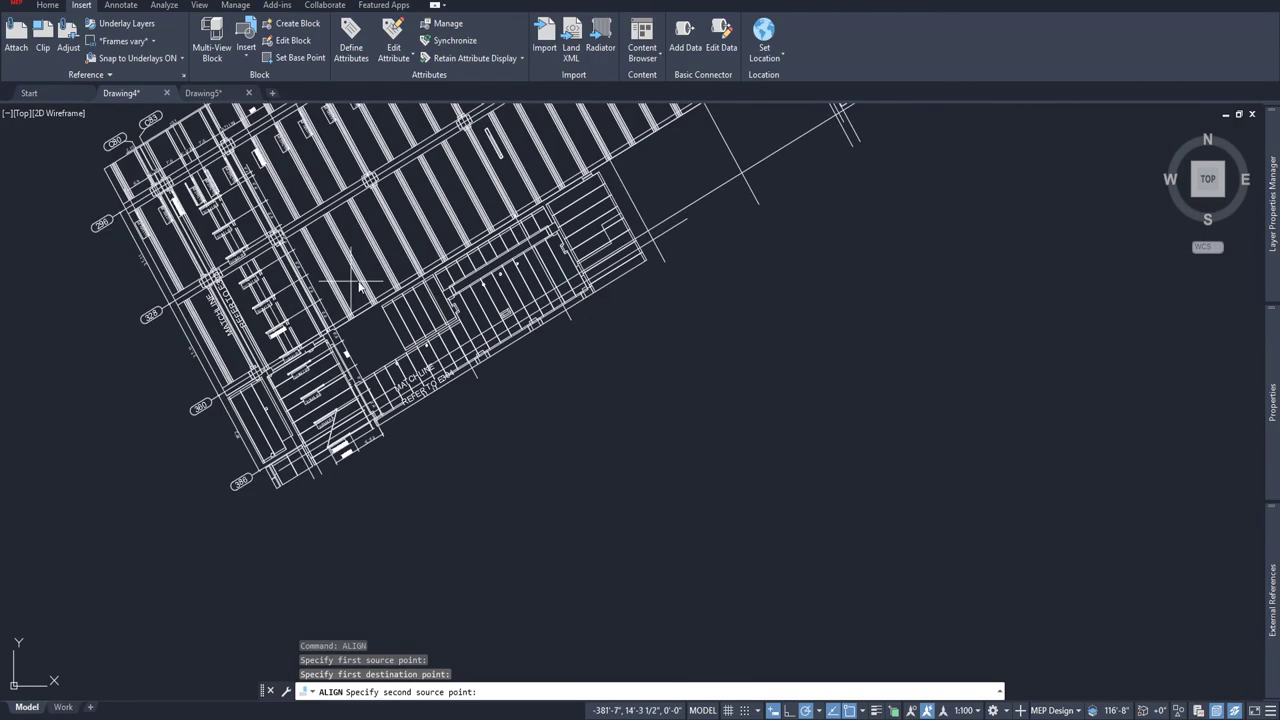
{"action": "scroll", "coordinate": [425, 455], "scroll_direction": "down", "scroll_amount": 1}
{"action": "scroll", "coordinate": [425, 455], "scroll_direction": "up", "scroll_amount": 5}
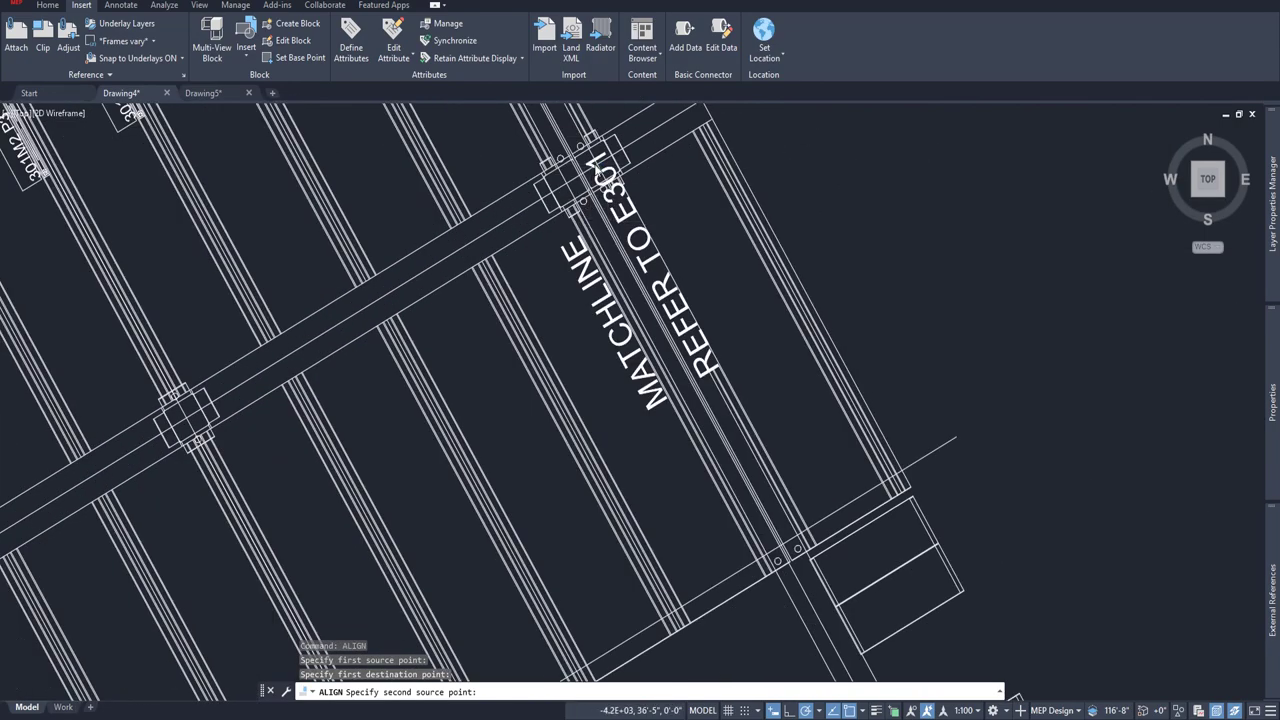
{"action": "left_click", "coordinate": [585, 200]}
{"action": "scroll", "coordinate": [585, 200], "scroll_direction": "down", "scroll_amount": 6}
{"action": "scroll", "coordinate": [900, 286], "scroll_direction": "up", "scroll_amount": 6}
{"action": "left_click", "coordinate": [905, 296]}
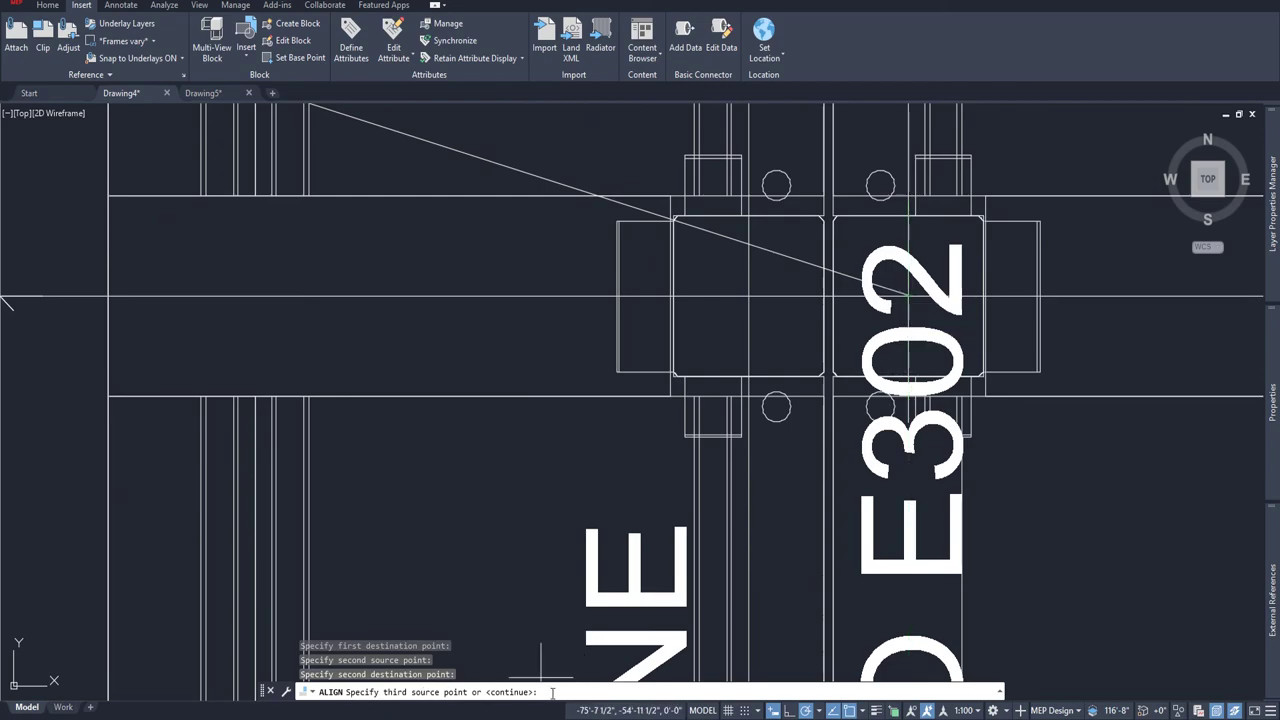
- Finish the alignment without a third point pair and scale the plan based on the alignment points
{"action": "key", "text": "Return"}
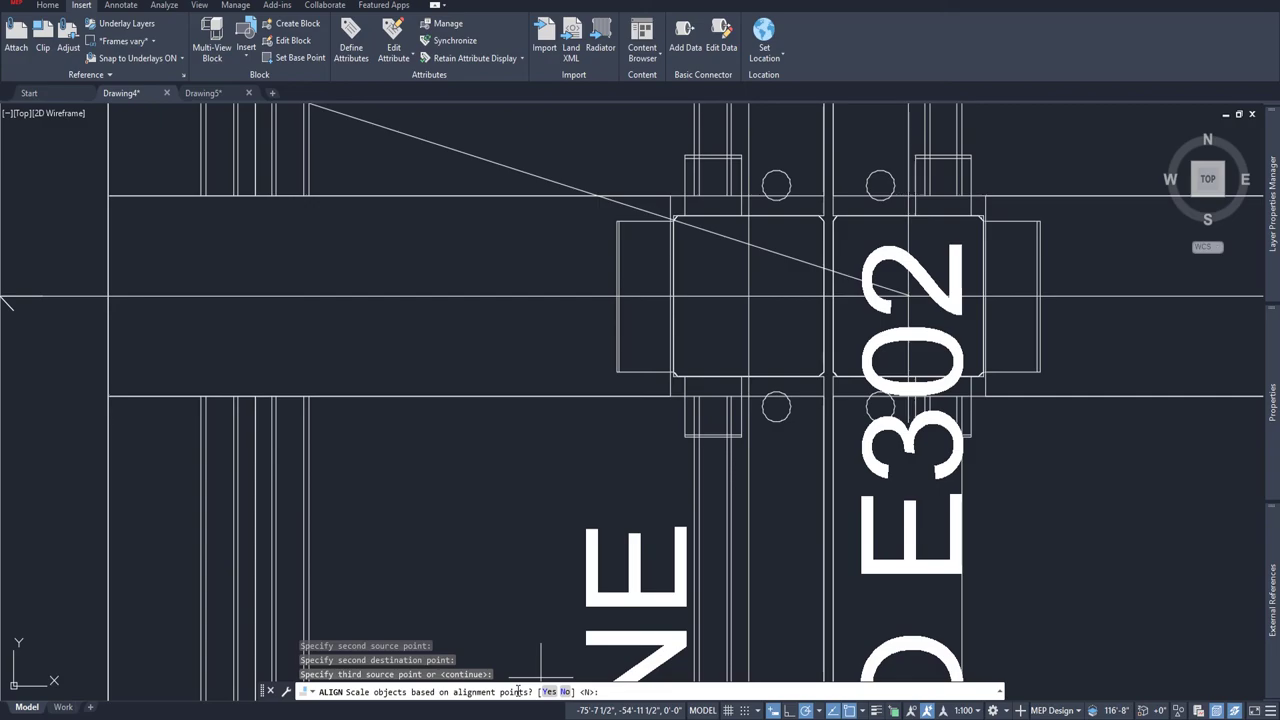
{"action": "type", "text": "y"}
{"action": "key", "text": "Return"}
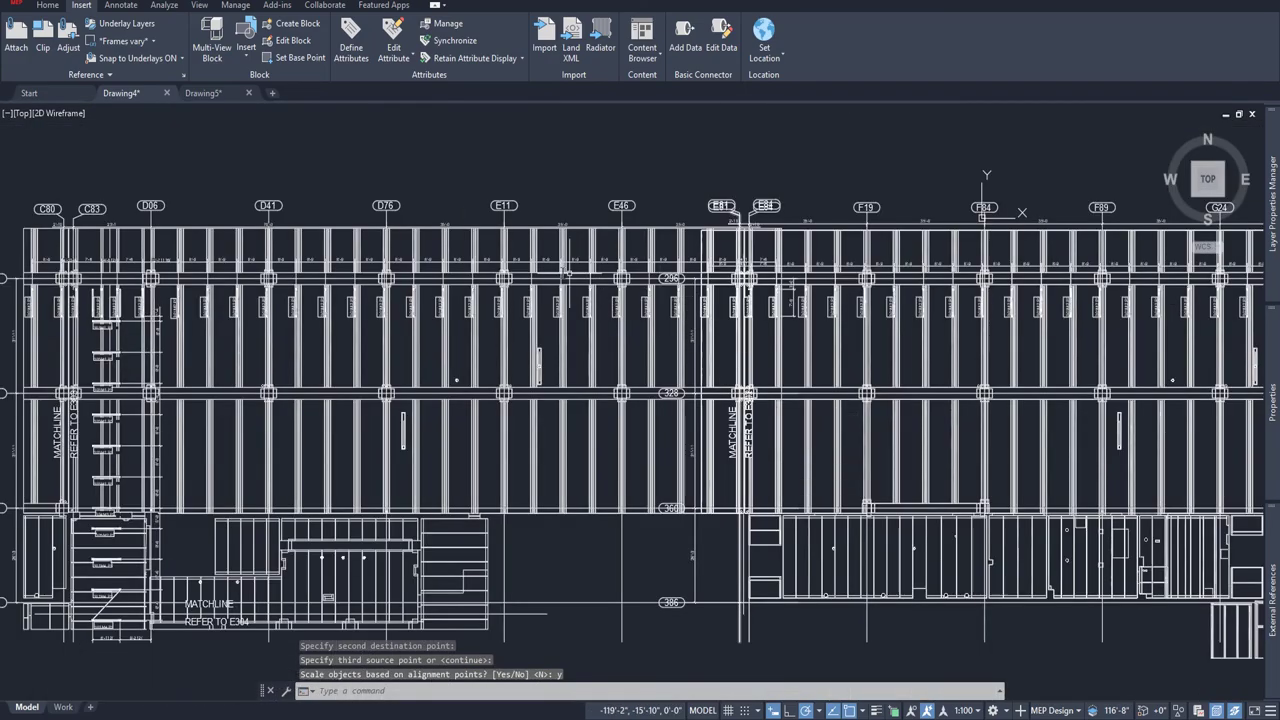
- Measure the distance between the D76 and E11 grid bubbles on the aligned plan with the Dist command
{"action": "scroll", "coordinate": [541, 275], "scroll_direction": "up", "scroll_amount": 5}
{"action": "type", "text": "dist"}
{"action": "key", "text": "Return"}
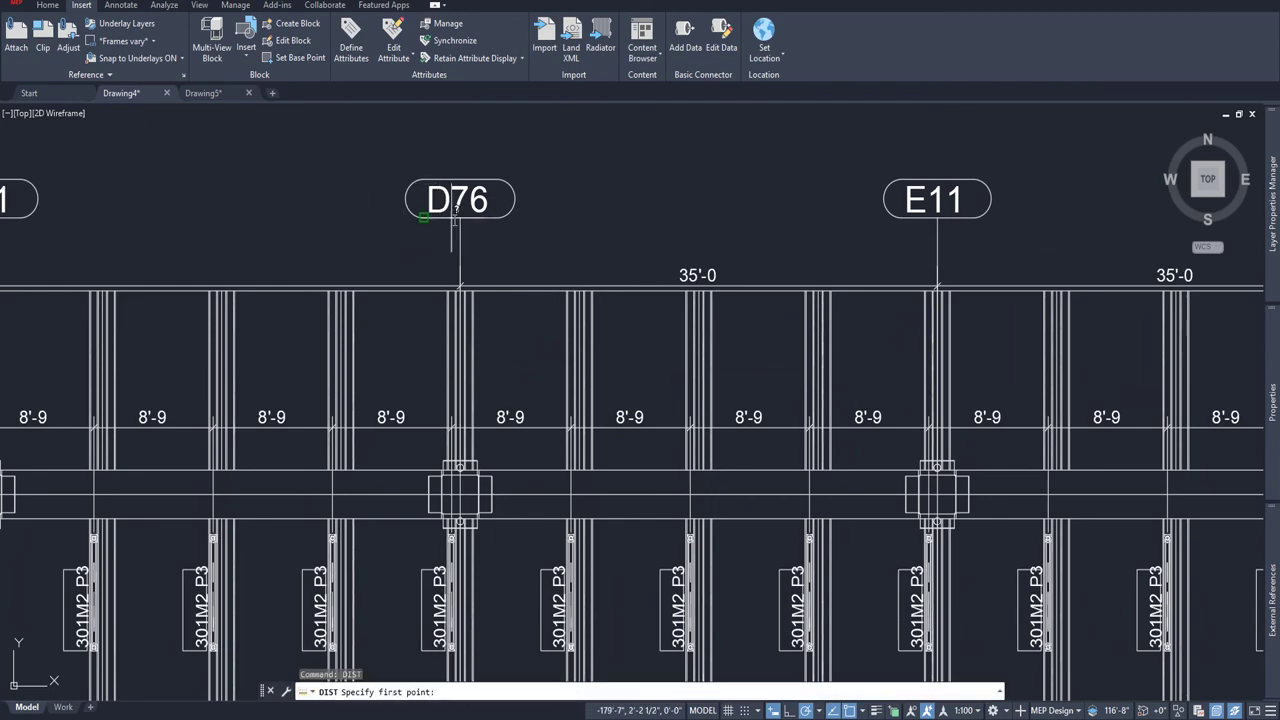
{"action": "left_click", "coordinate": [460, 217]}
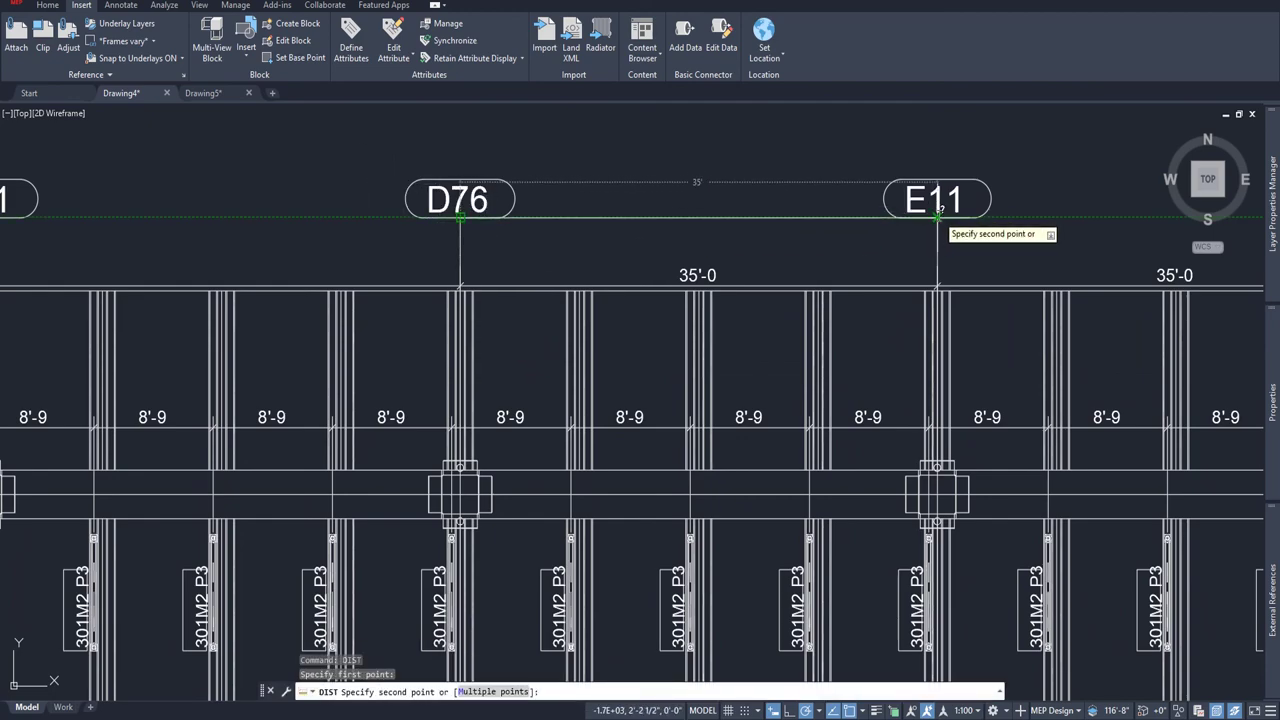
{"action": "left_click", "coordinate": [937, 217]}
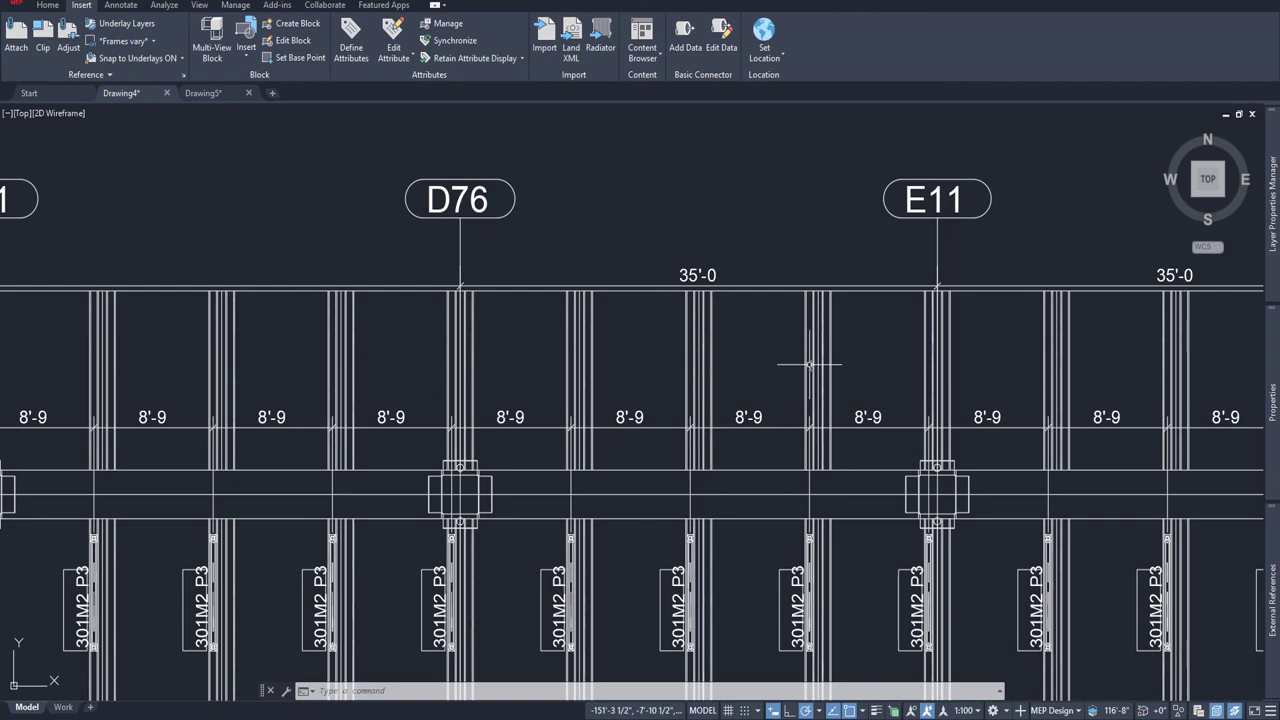
{"action": "mouse_move", "coordinate": [805, 367]}
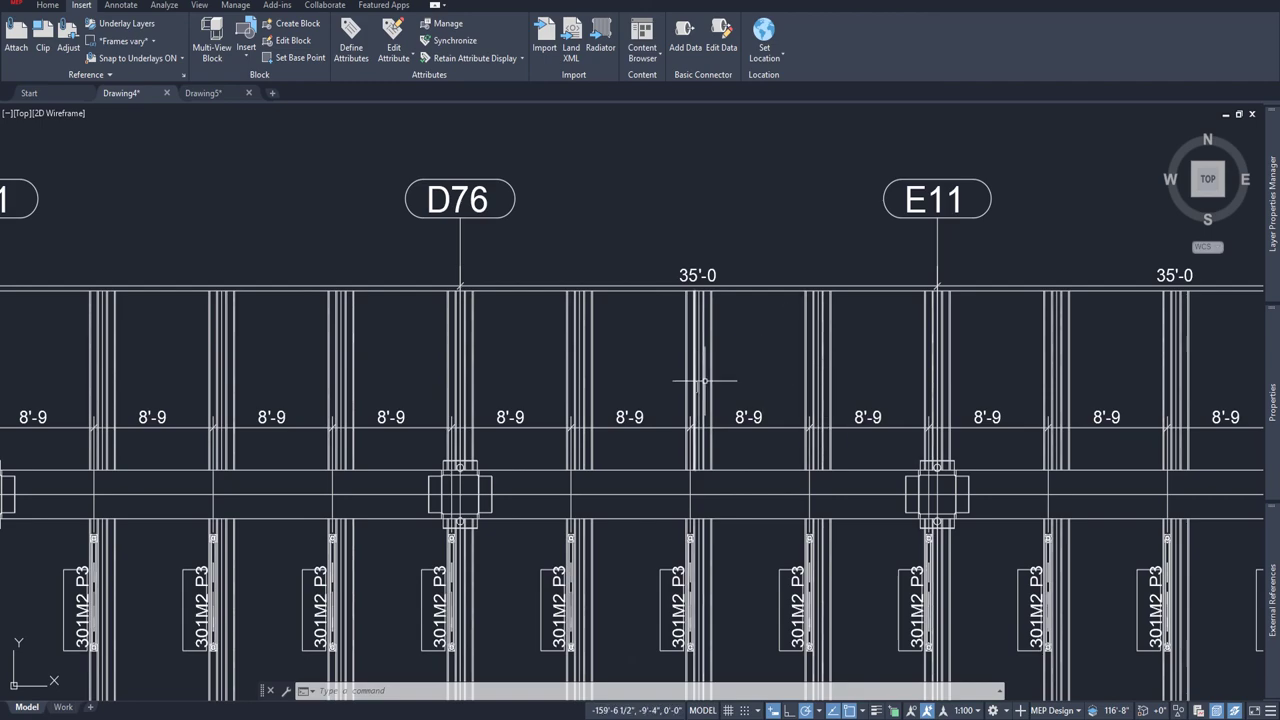
{"action": "scroll", "coordinate": [700, 380], "scroll_direction": "down", "scroll_amount": 6}
{"action": "middle_click_drag", "start_coordinate": [867, 453], "coordinate": [575, 288]}
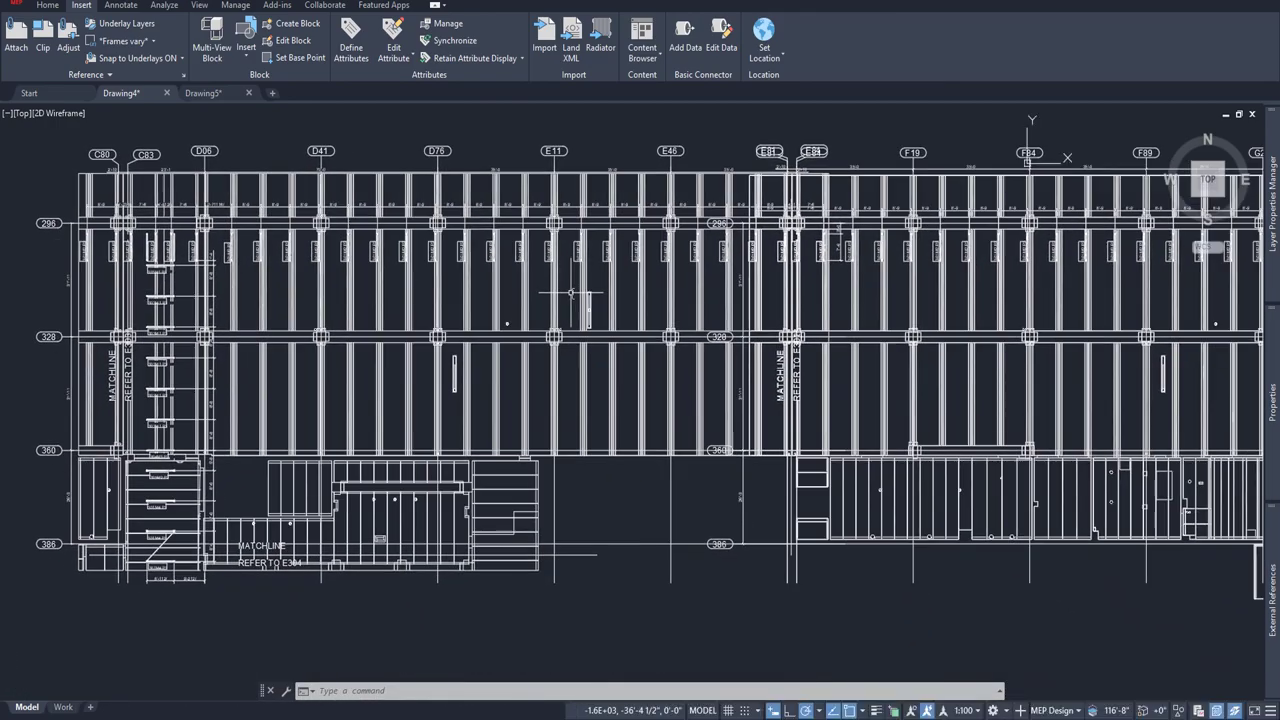